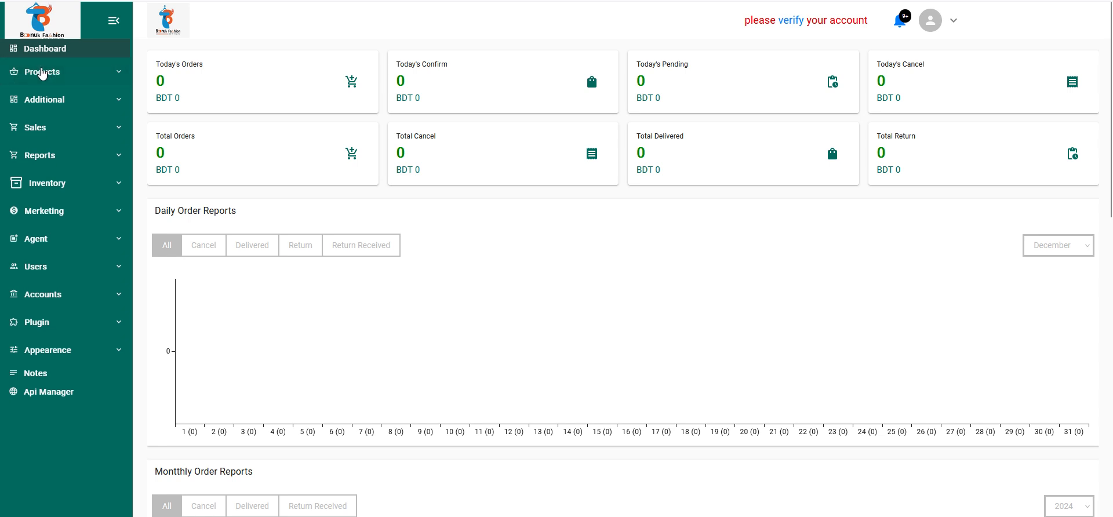
click(40, 72)
click(41, 71)
click(46, 106)
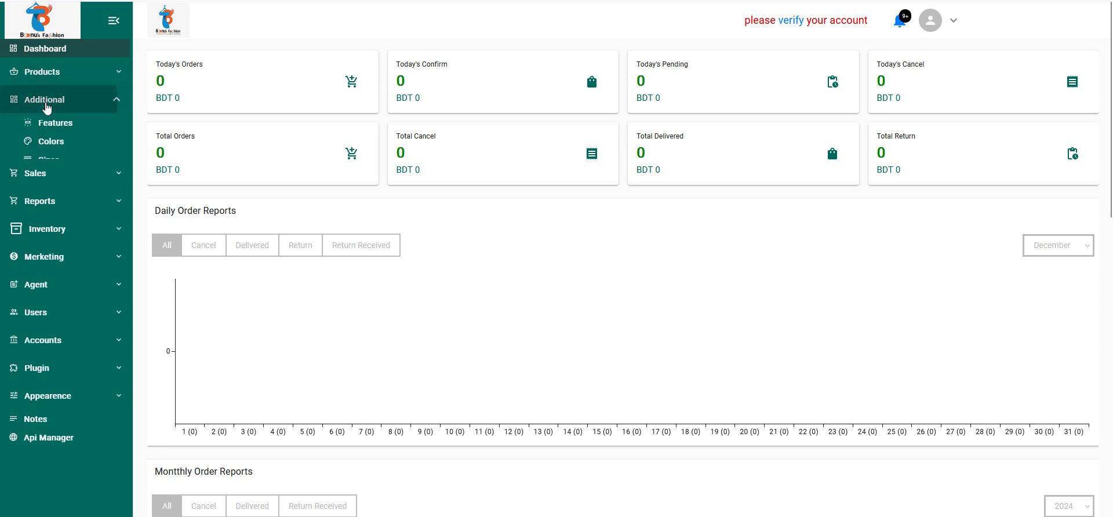
click(46, 104)
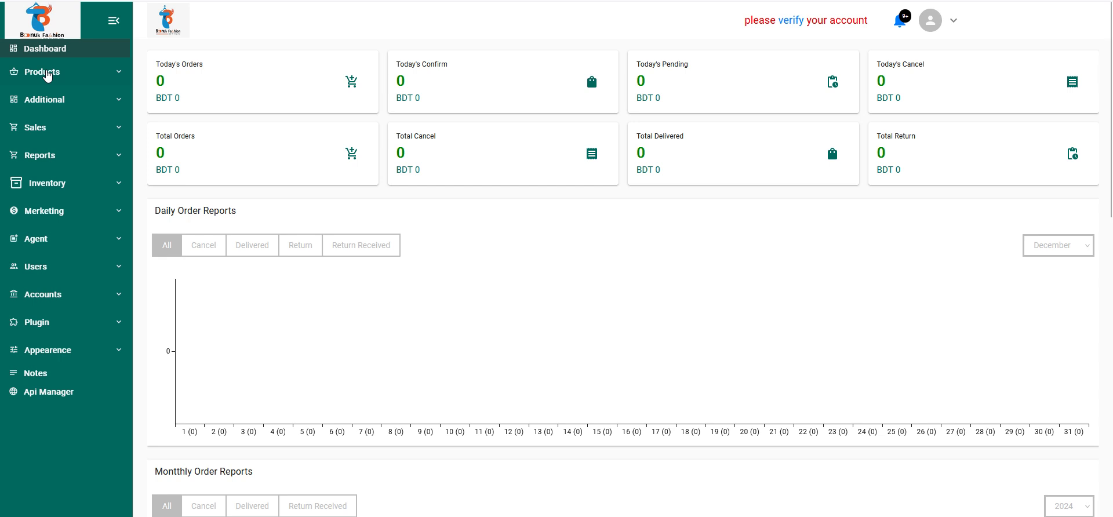
Open the product list and delete Demo Product 6 and Demo Product 7
click(45, 75)
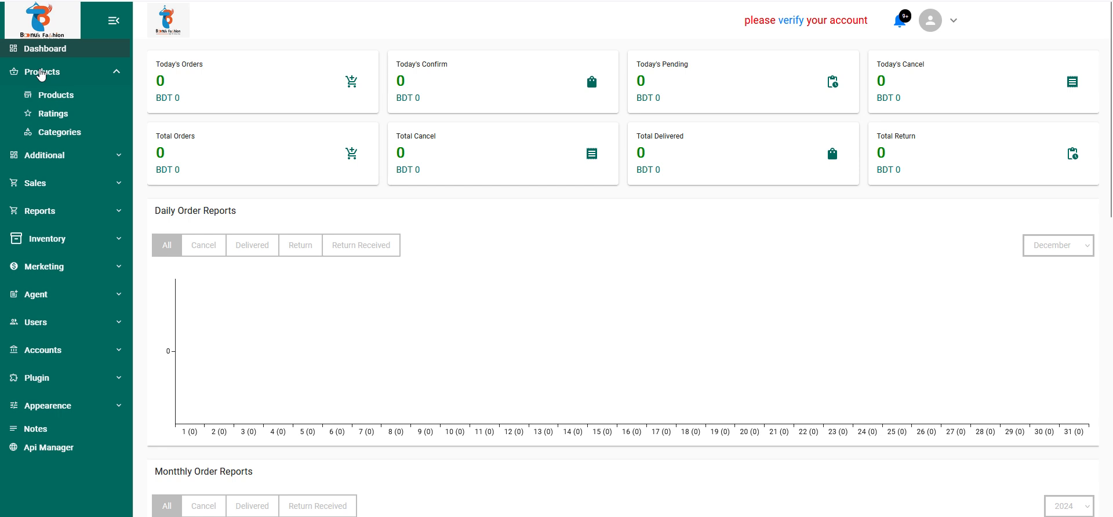
click(55, 96)
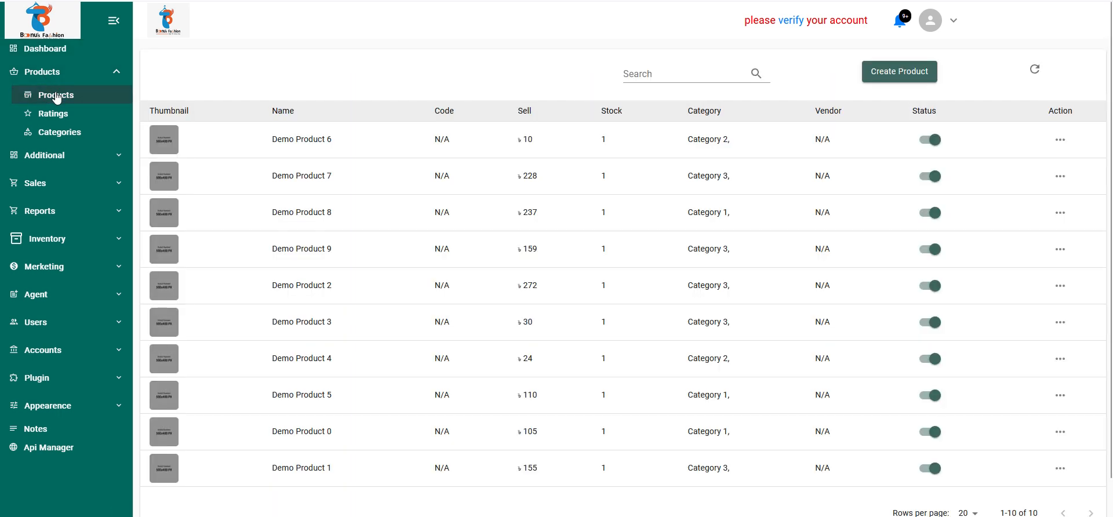
scroll(357, 384, down, 1)
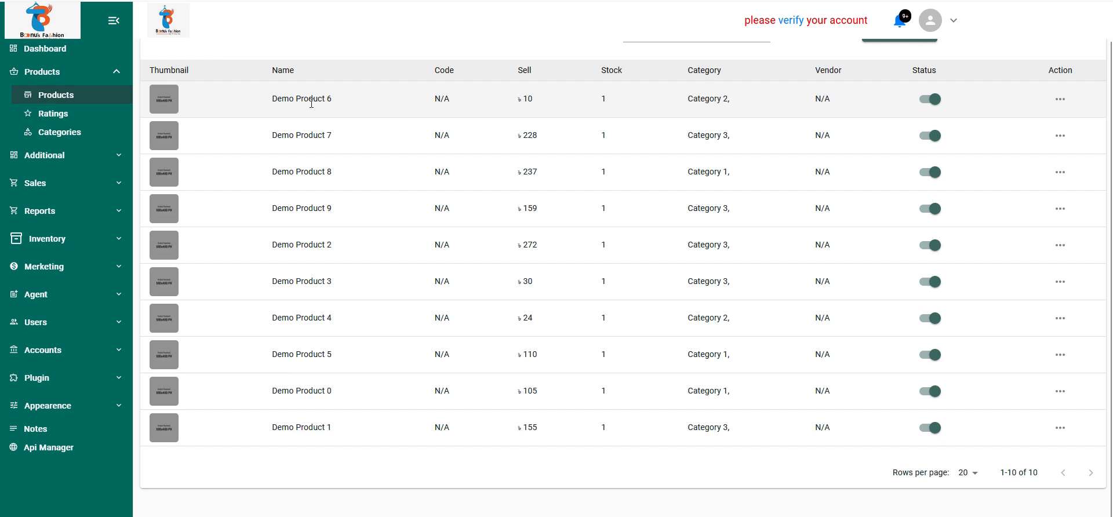
drag(311, 104, 270, 106)
click(278, 97)
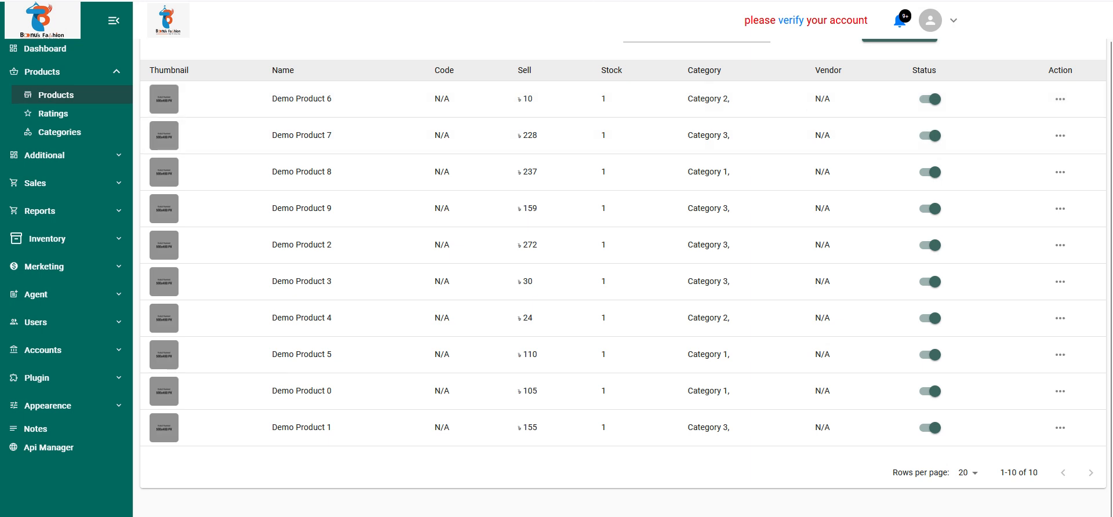
click(1060, 103)
click(1058, 164)
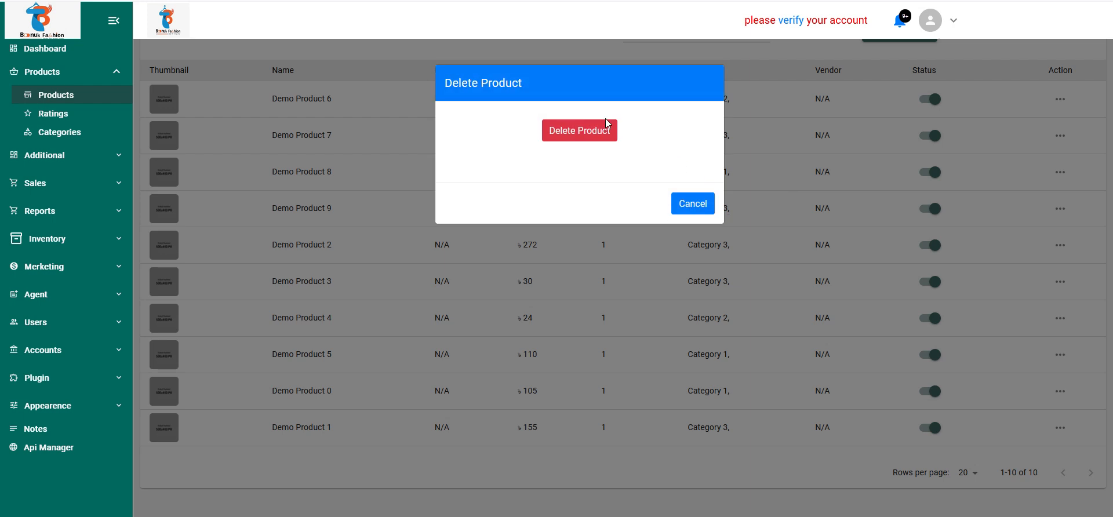
click(600, 124)
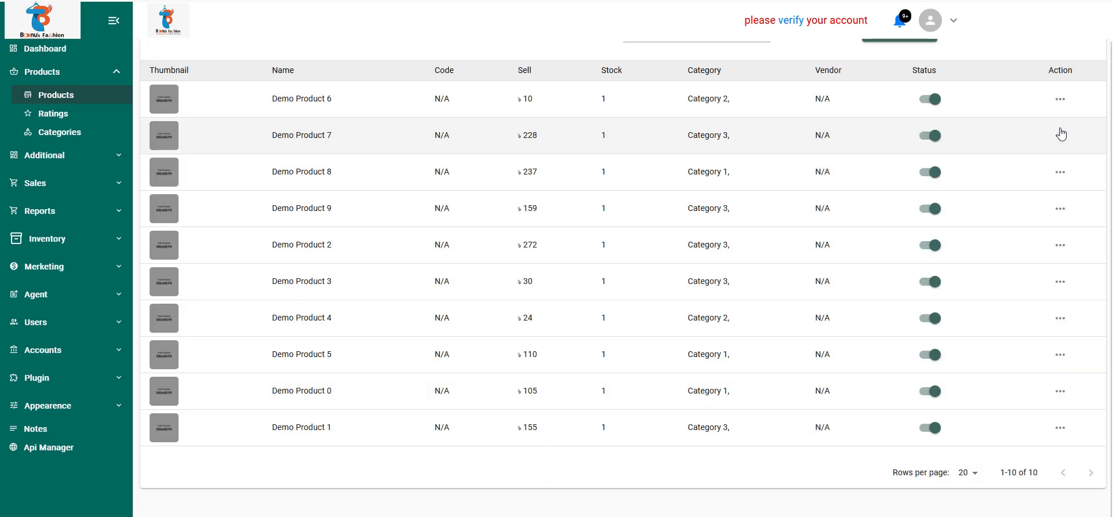
click(1063, 138)
click(1034, 200)
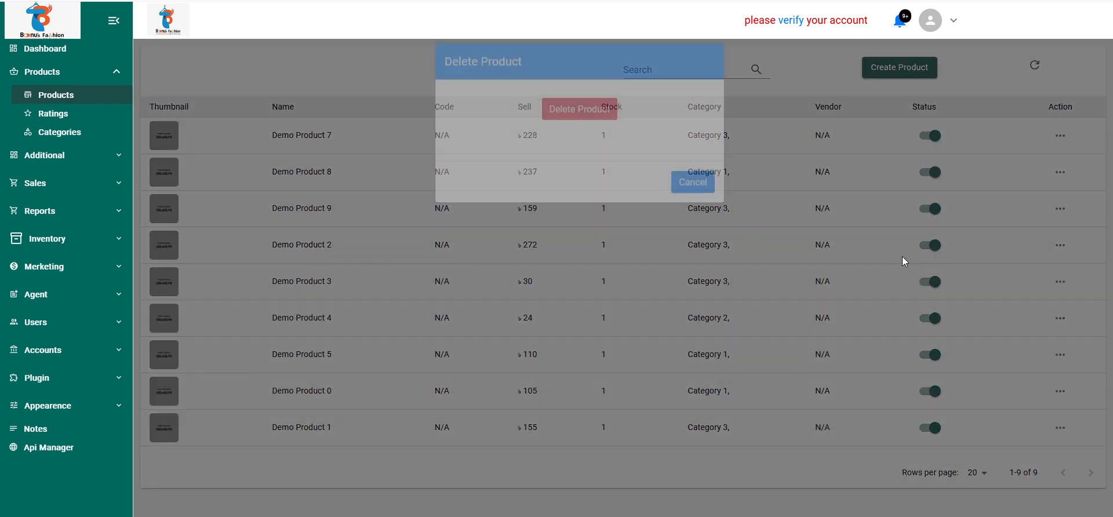
click(581, 138)
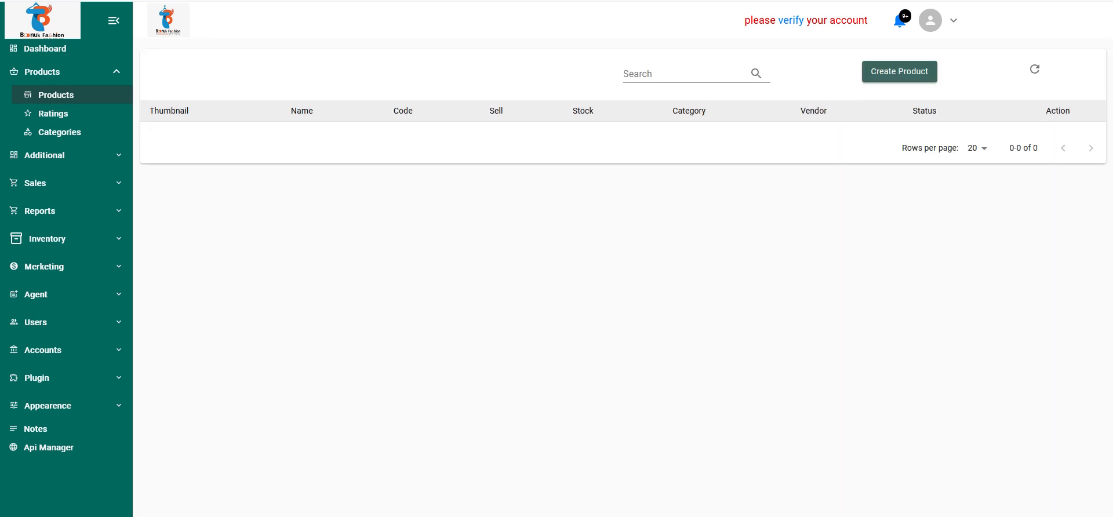
Open the product categories list and delete Category 3, Category 2 and Category 1
click(77, 138)
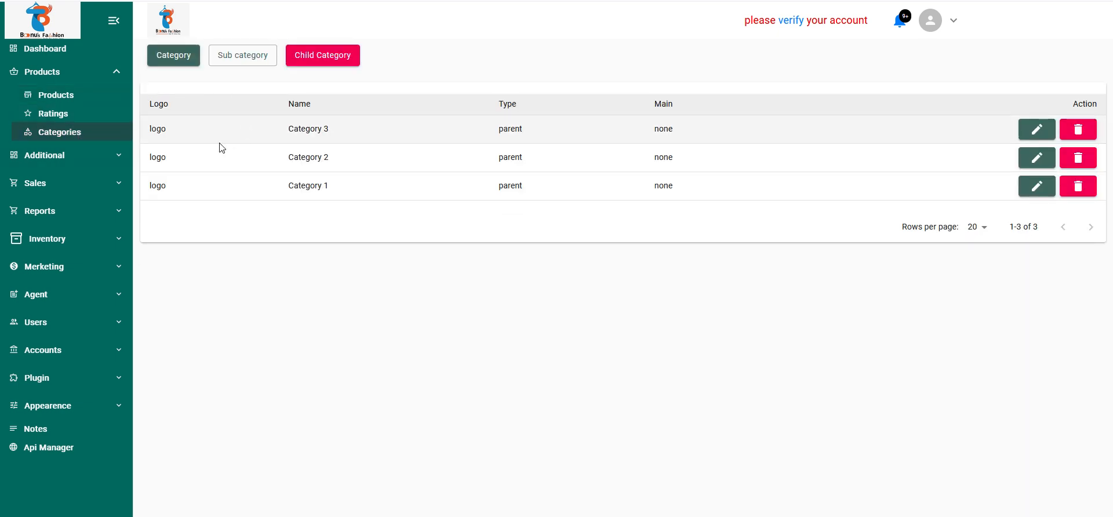
click(1077, 129)
click(562, 131)
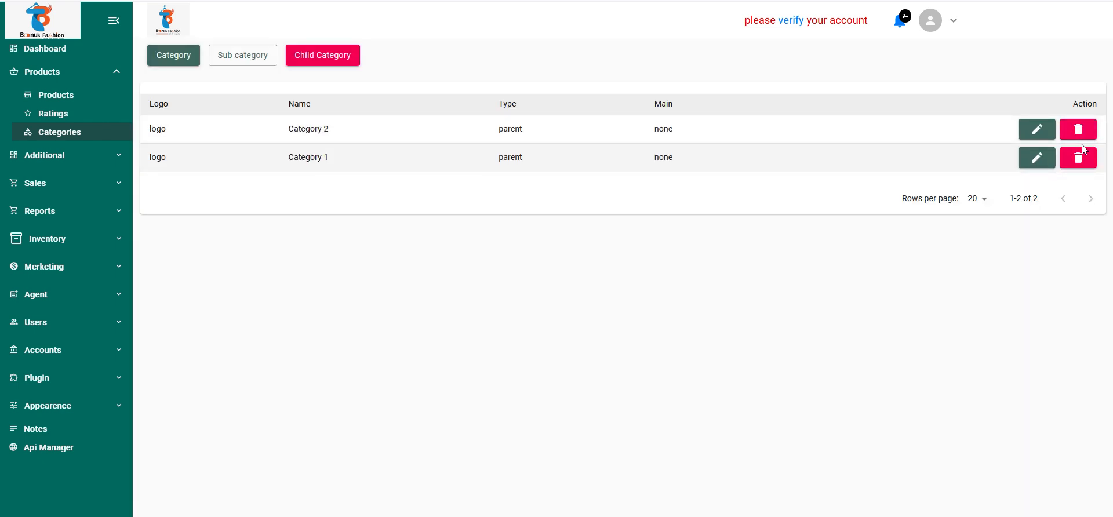
click(1077, 128)
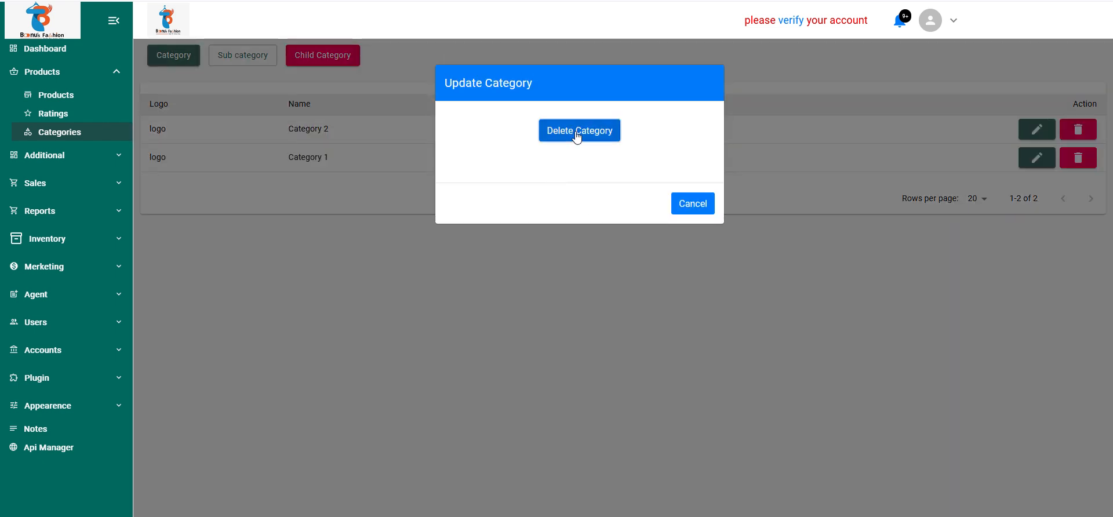
click(576, 133)
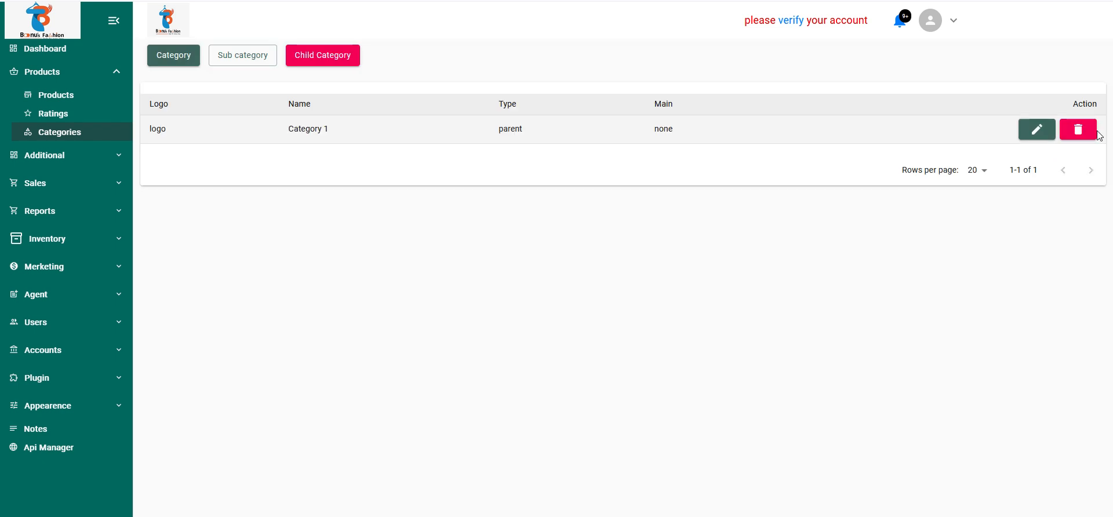
click(1077, 129)
click(587, 136)
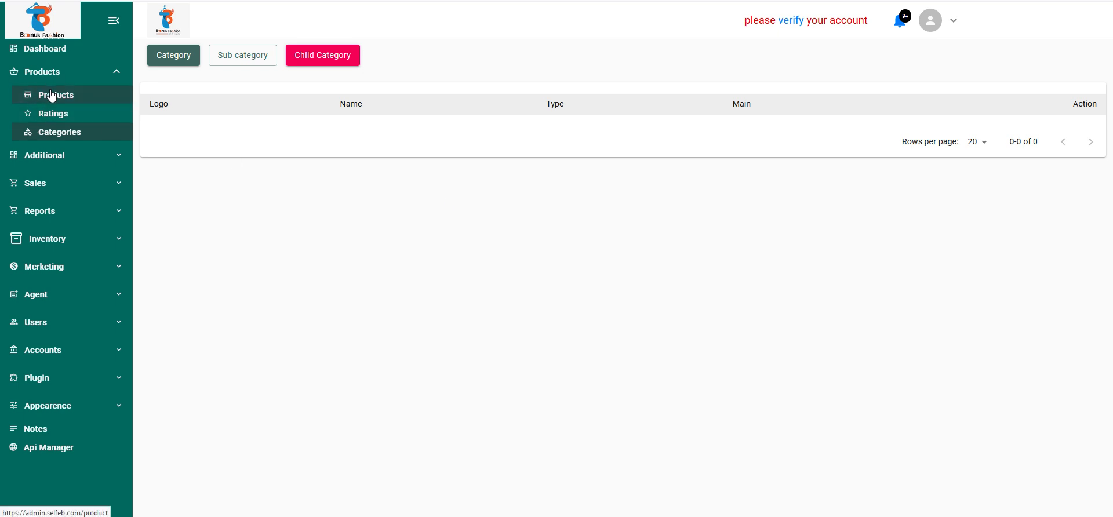
click(59, 154)
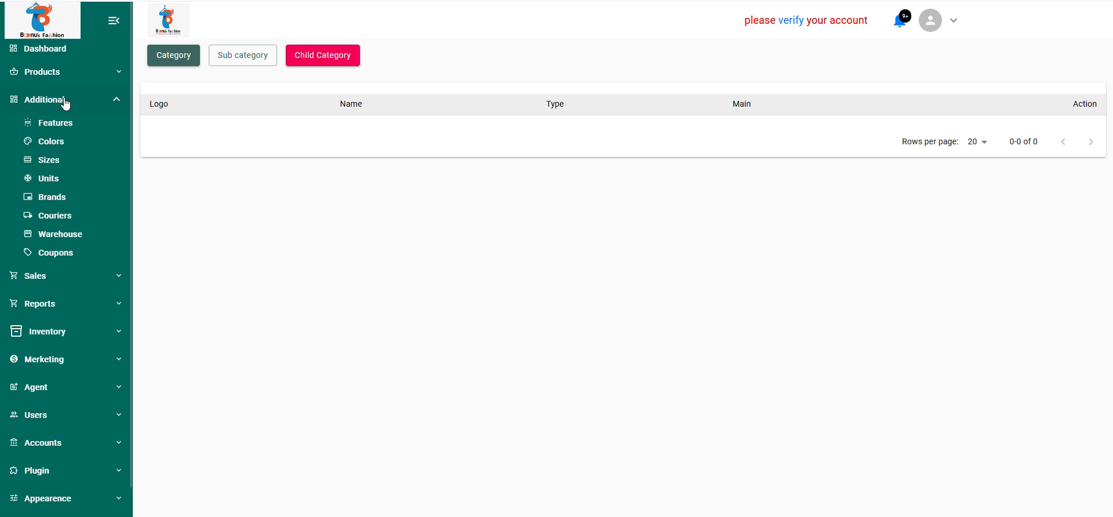
click(29, 101)
click(30, 103)
click(32, 101)
click(49, 72)
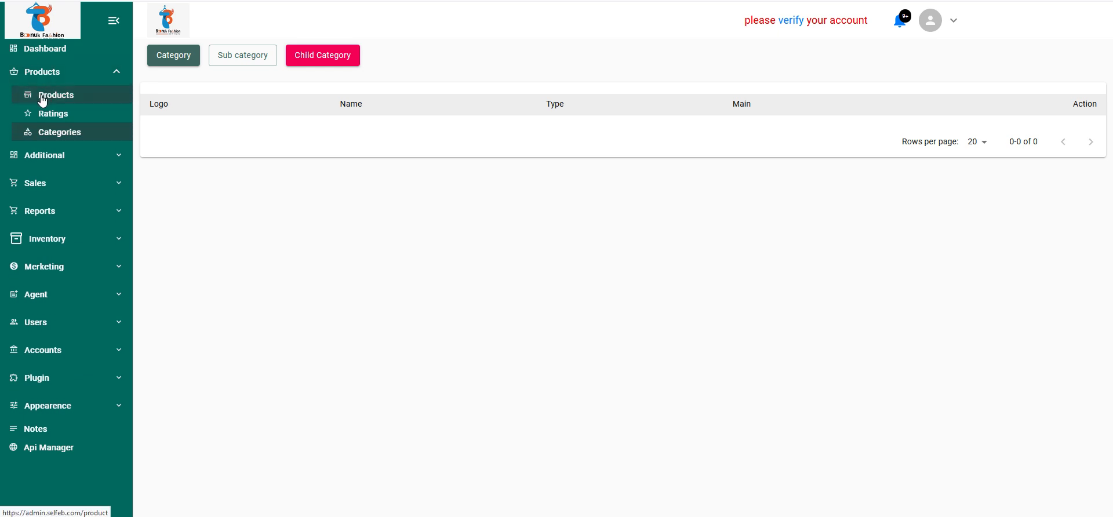
Create a new parent category named "বেবি রুমাল" without a logo
click(176, 57)
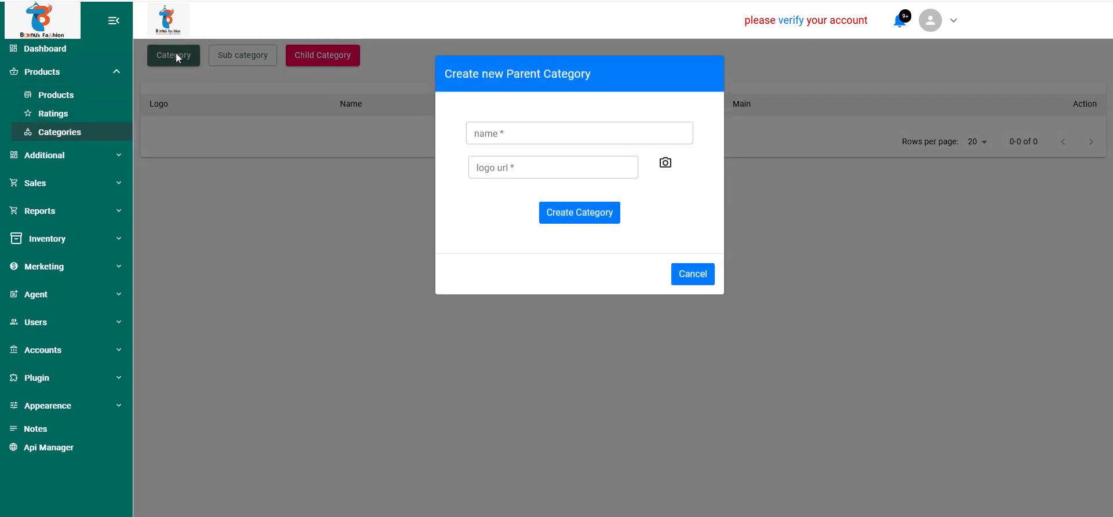
click(501, 140)
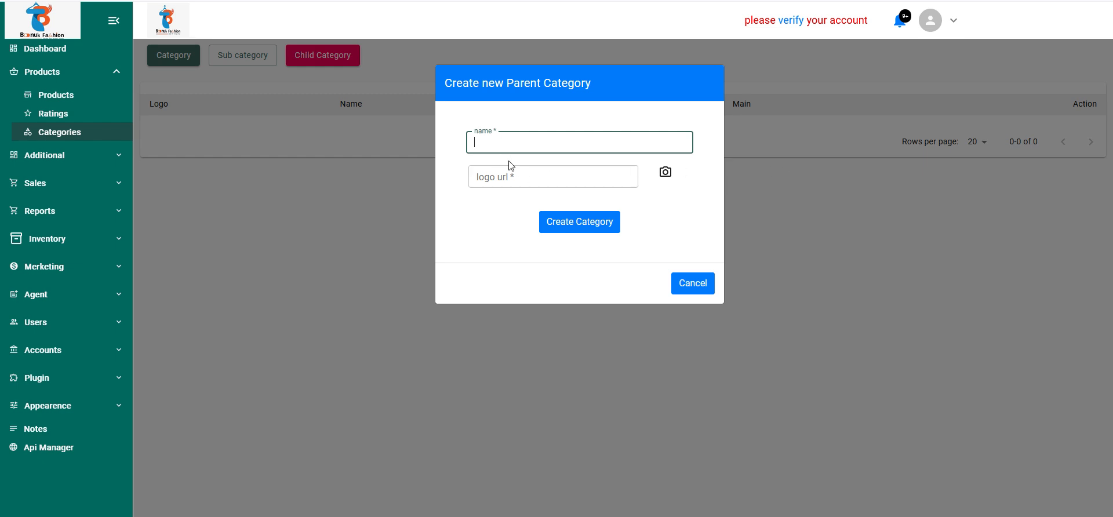
click(666, 171)
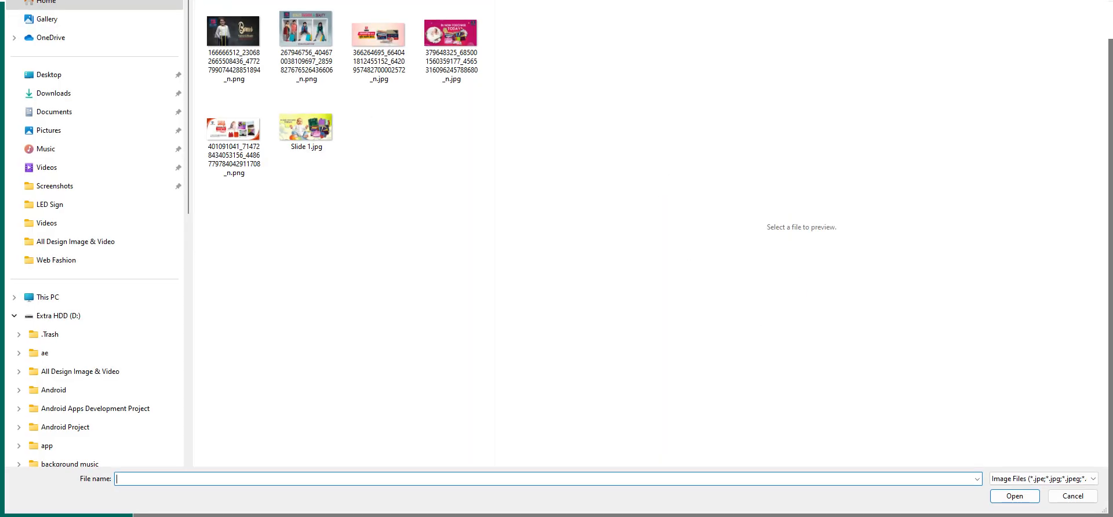
key(Escape)
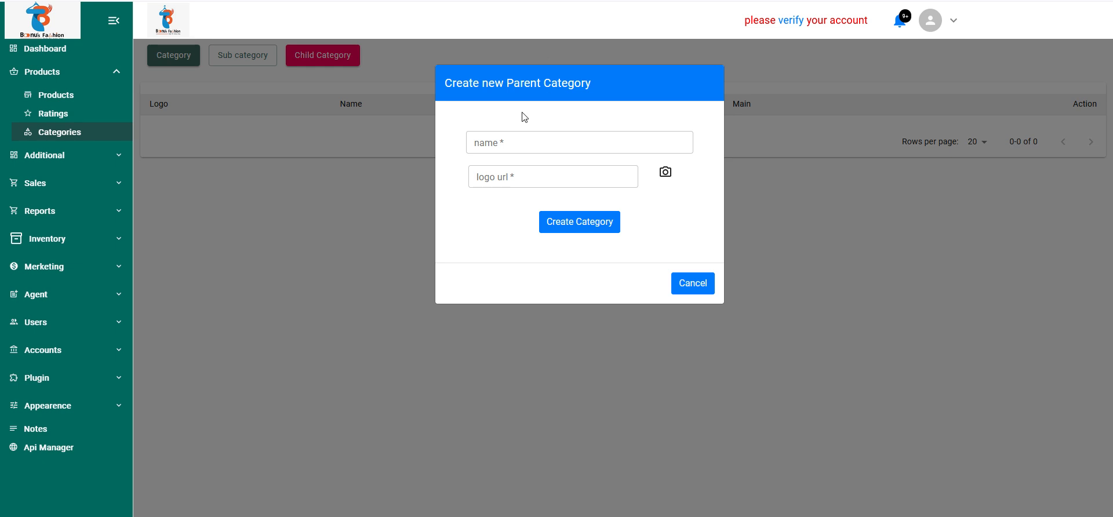
click(502, 143)
text(বেবি রুমাল)
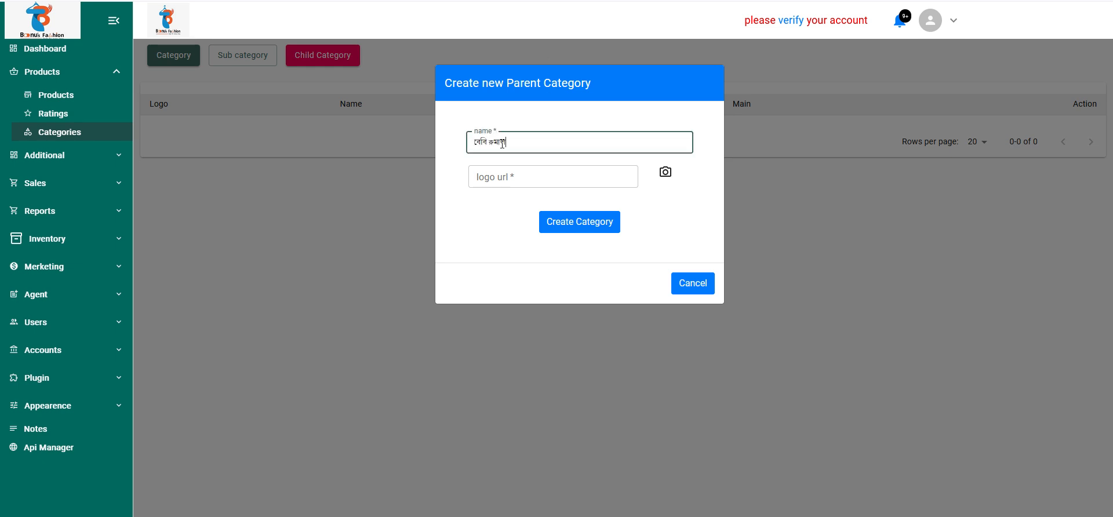
drag(526, 140, 463, 142)
drag(517, 145, 469, 148)
click(566, 228)
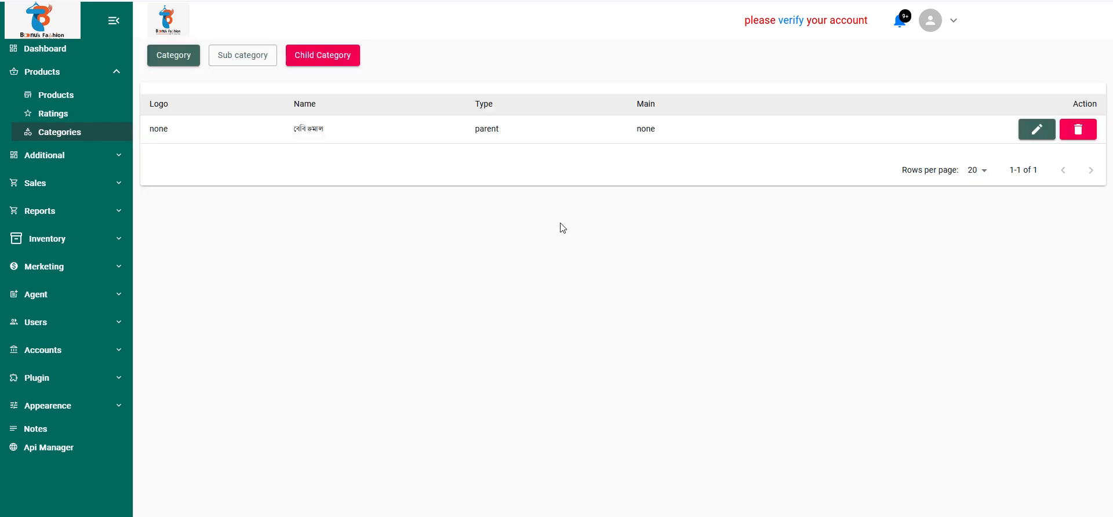
Switch to the storefront site and reload it to check its category list
click(411, 0)
key(F5)
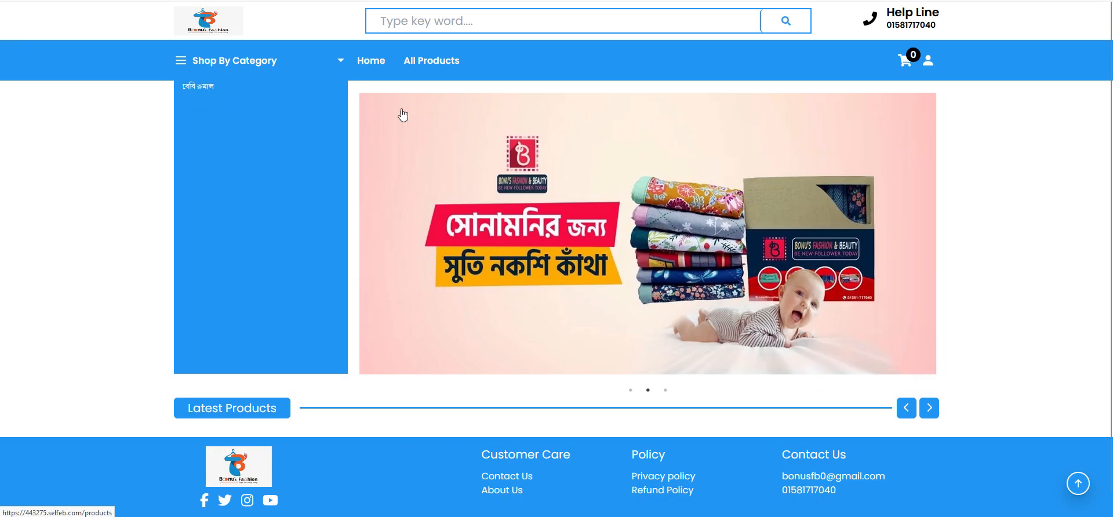
scroll(354, 295, down, 2)
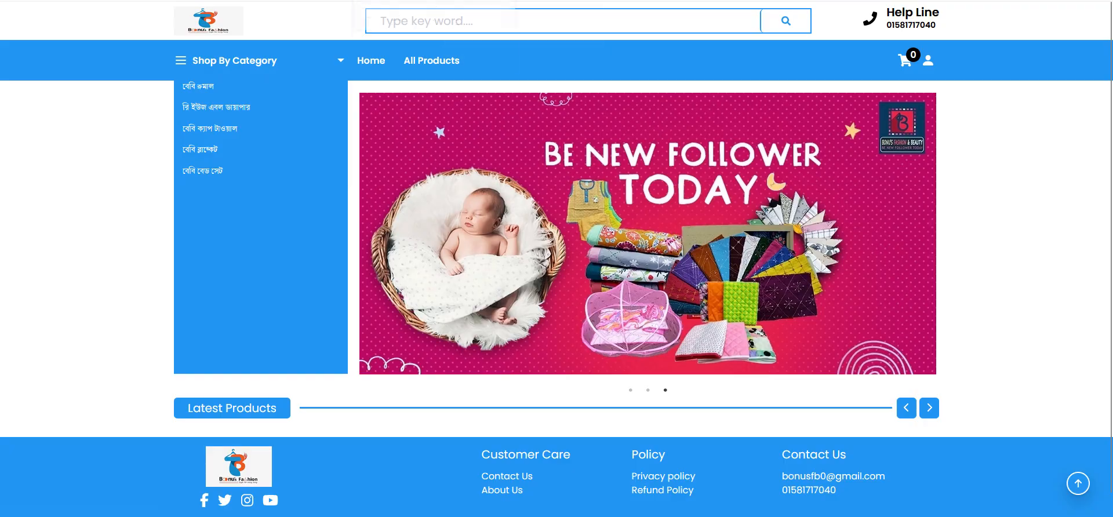
Return to the shop's admin panel and open the form for creating a new product
click(406, 0)
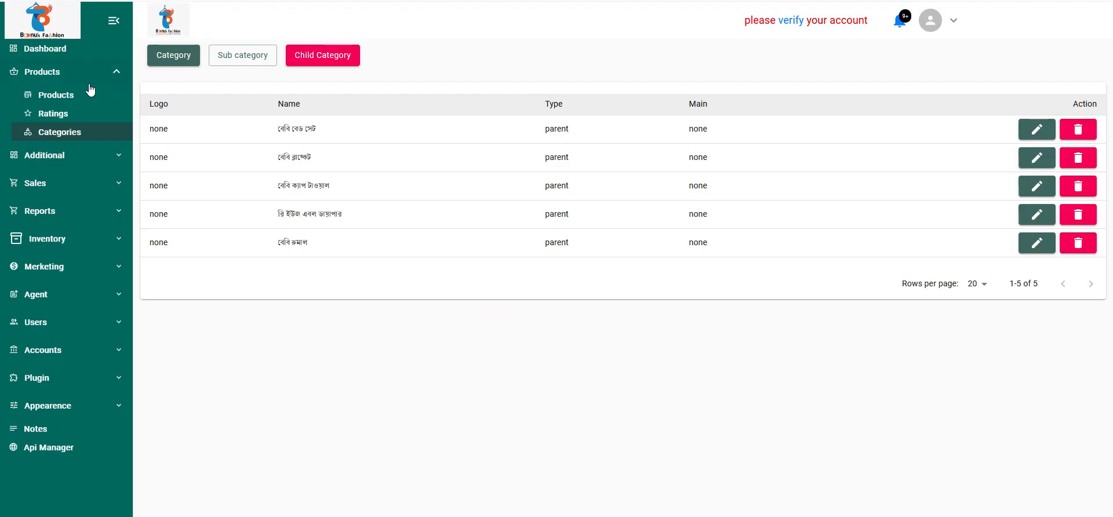
click(57, 101)
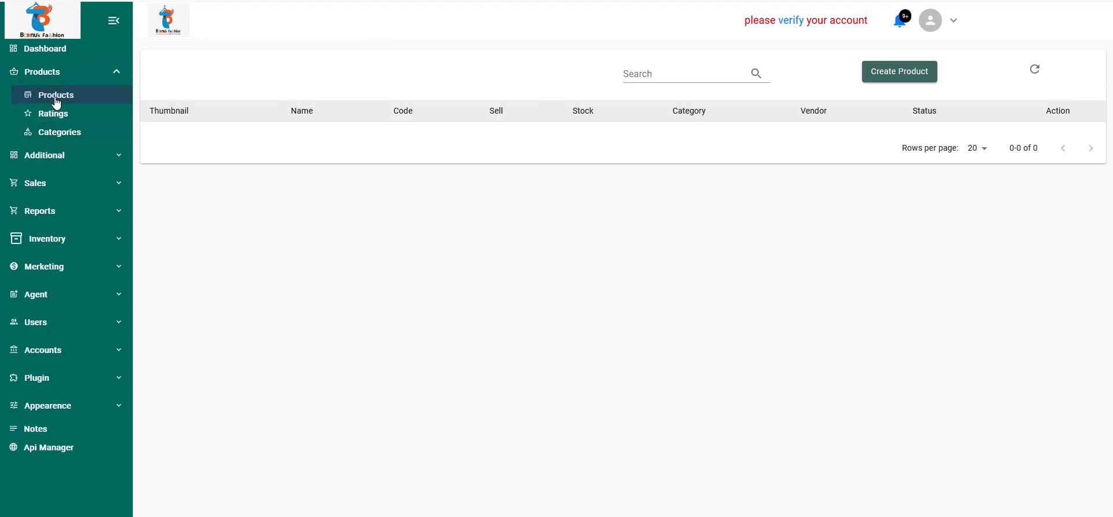
click(908, 76)
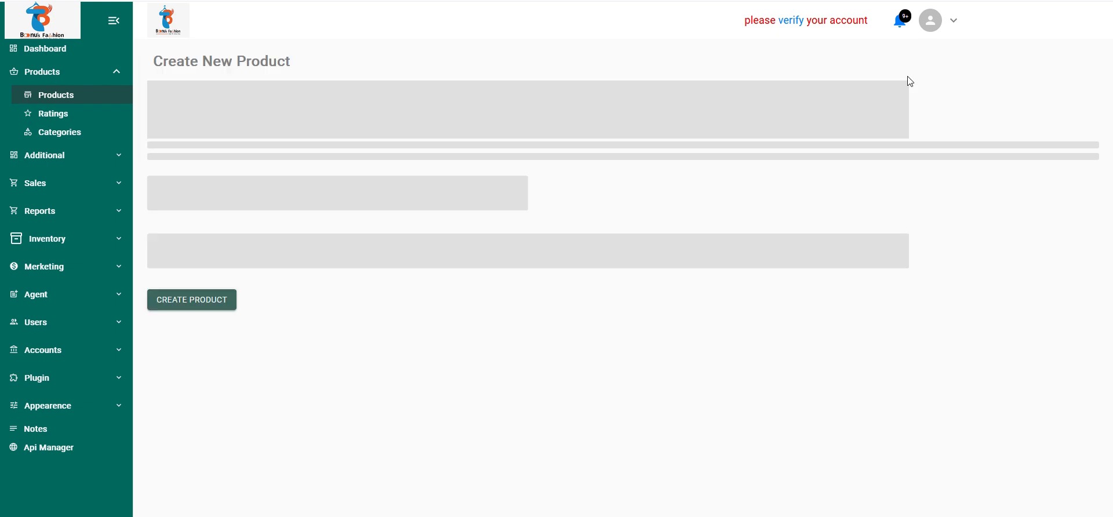
Examine the new product form's general fields: name, category options, SKU, buy price, sell price and discount
click(240, 139)
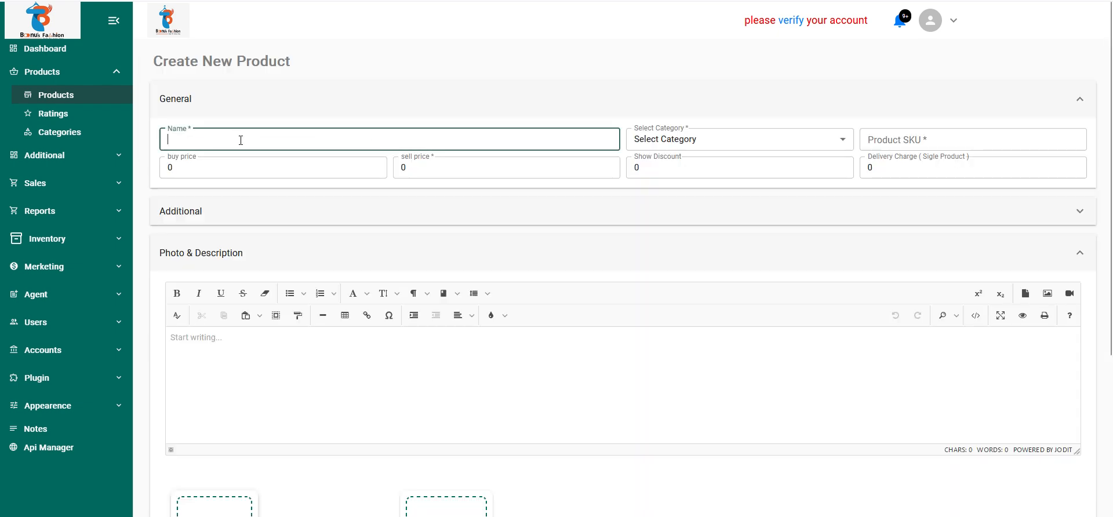
click(685, 143)
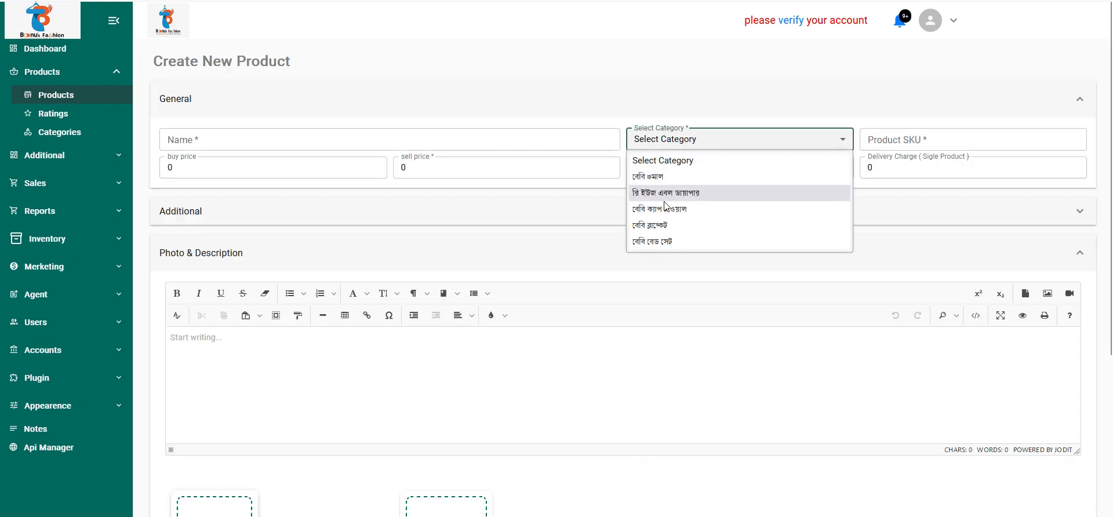
click(710, 156)
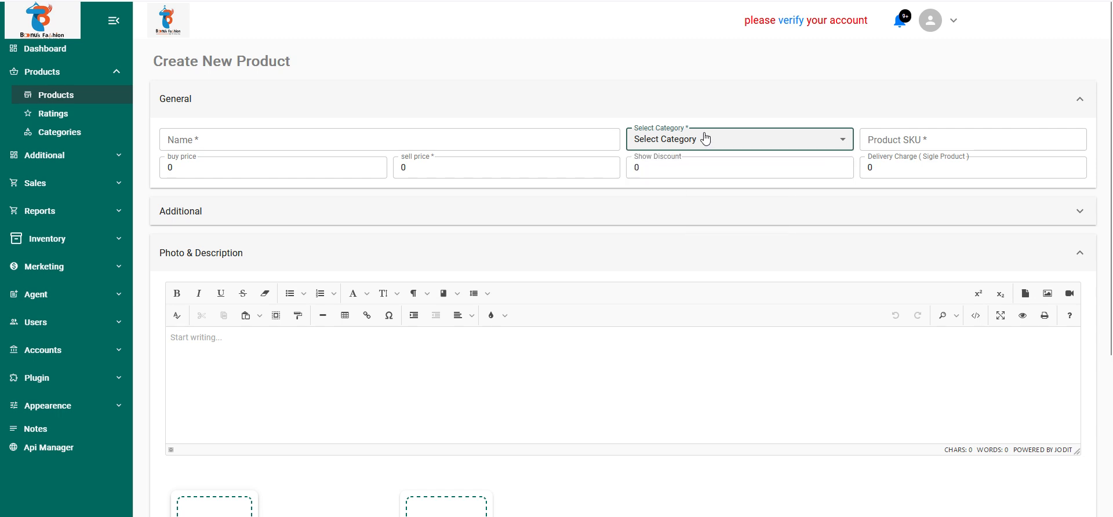
click(892, 135)
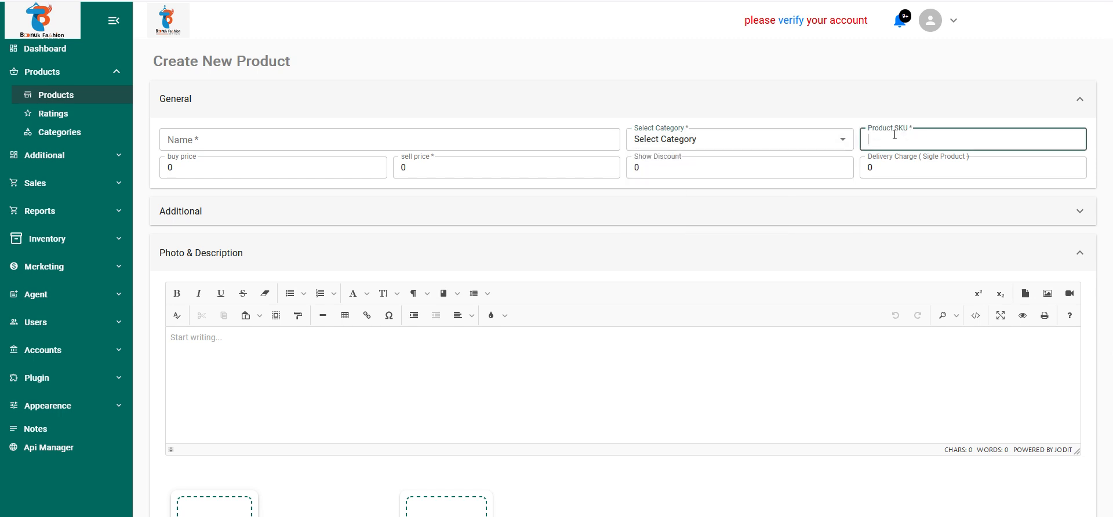
double_click(176, 169)
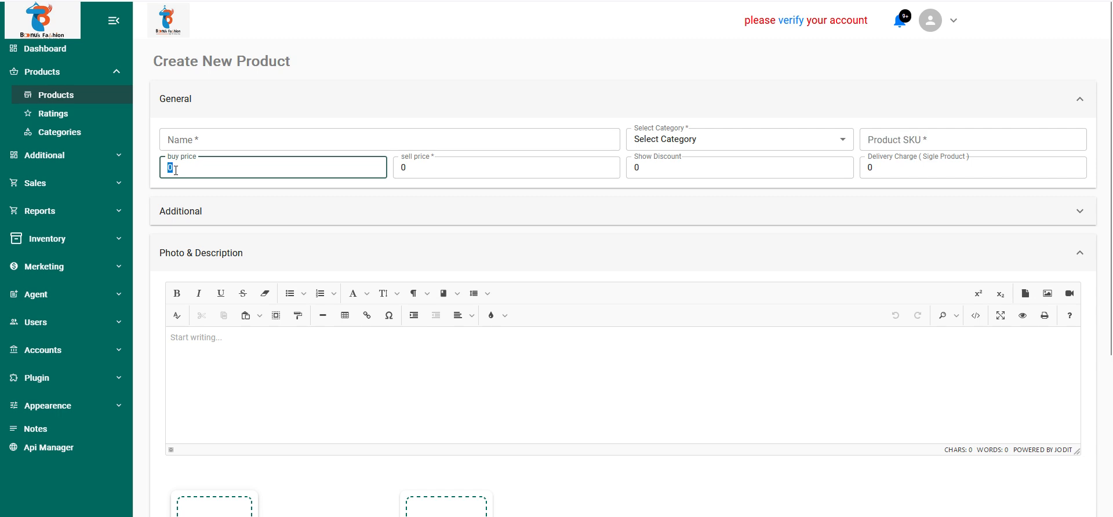
click(179, 168)
click(423, 168)
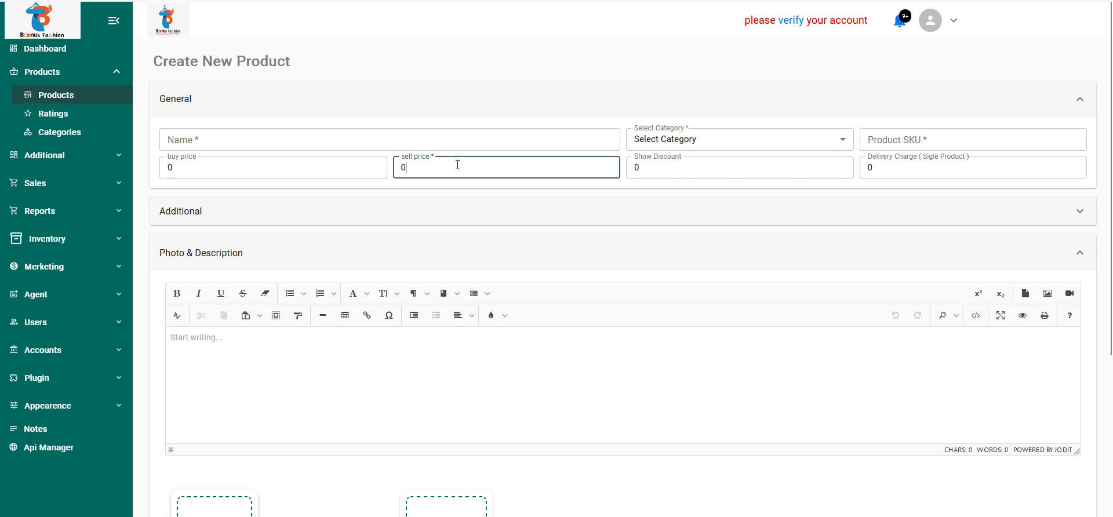
click(646, 167)
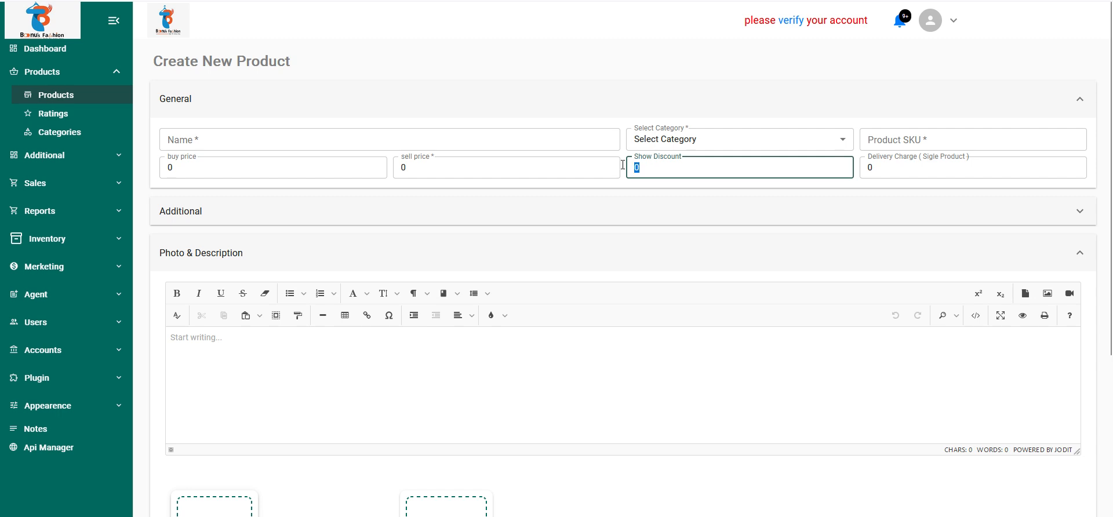
Examine the new product form's delivery charge field and the brand and vendor choices in its additional details
click(893, 167)
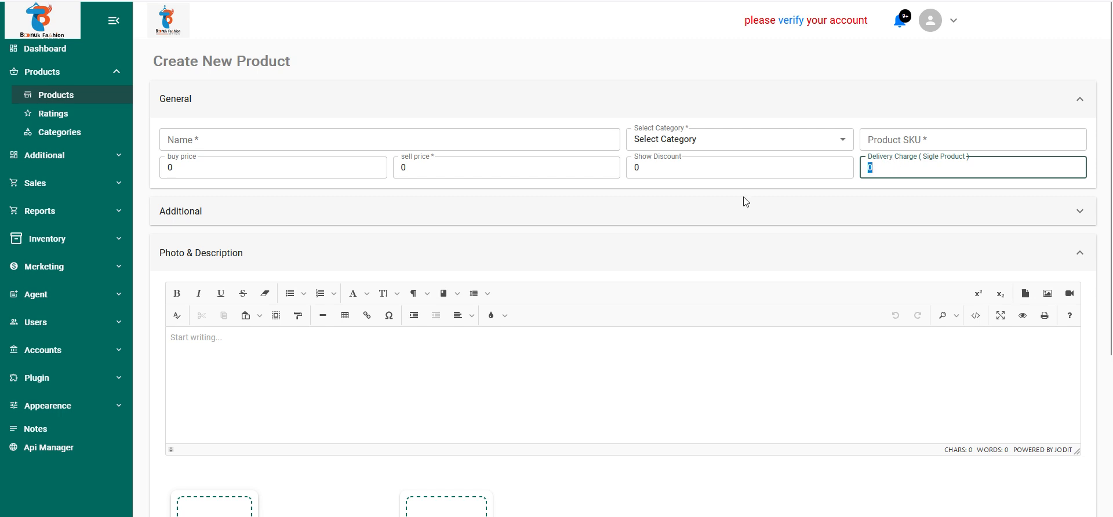
click(340, 221)
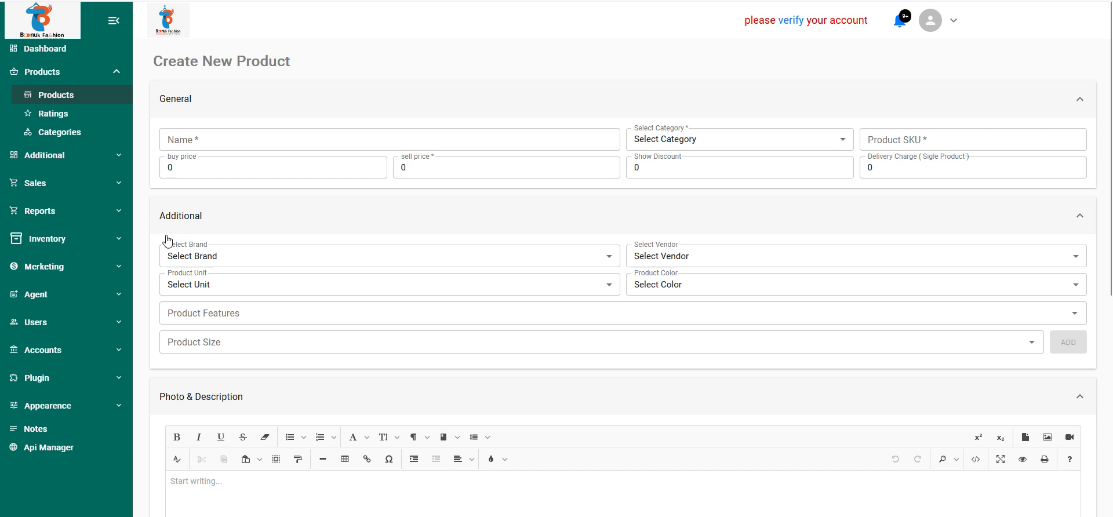
click(208, 258)
click(642, 257)
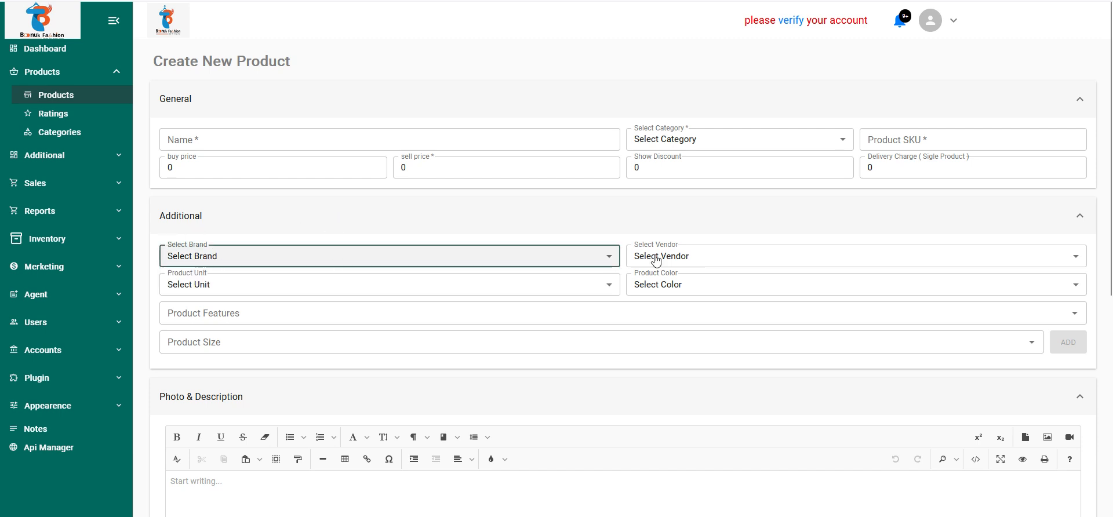
click(652, 258)
click(689, 260)
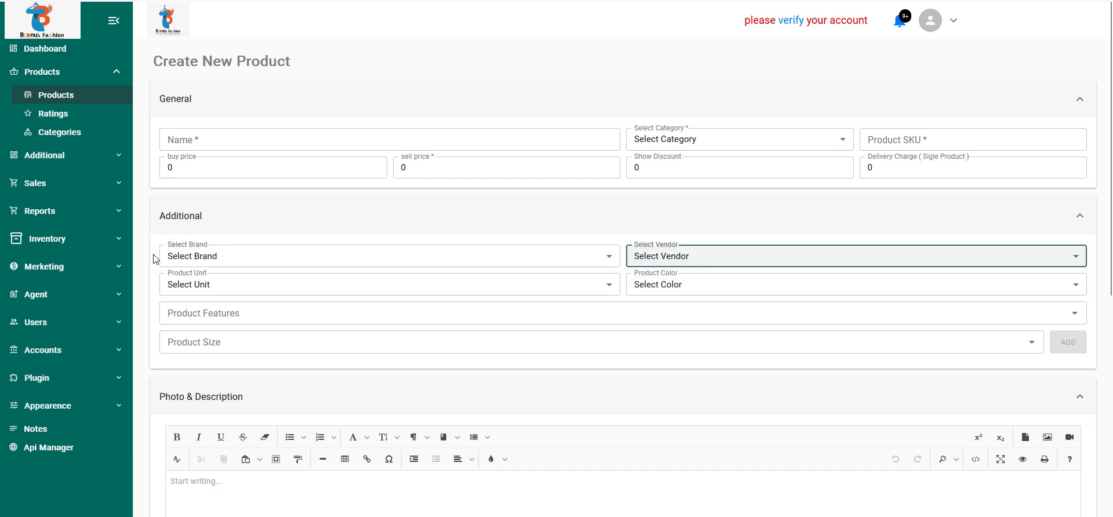
click(212, 258)
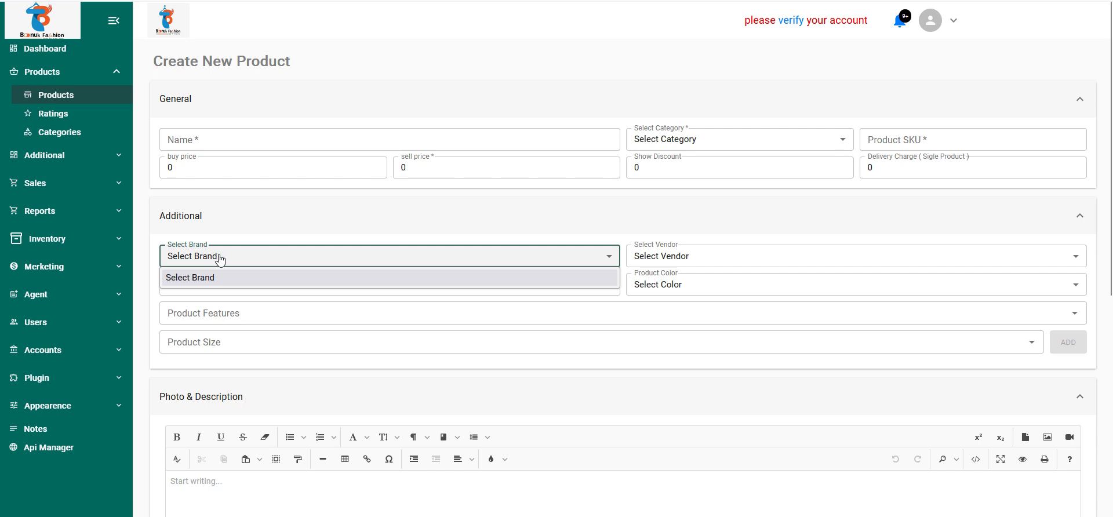
click(219, 259)
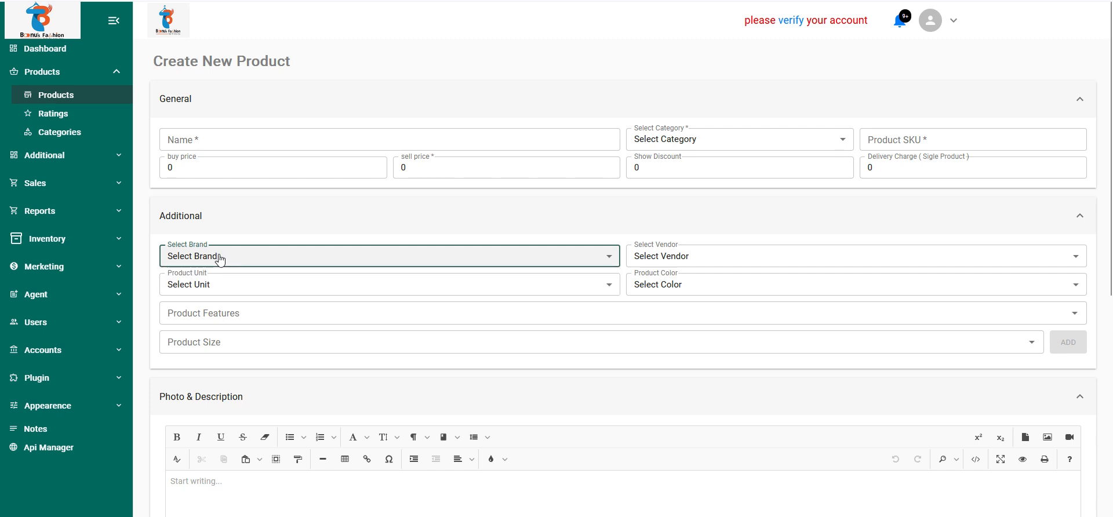
click(686, 258)
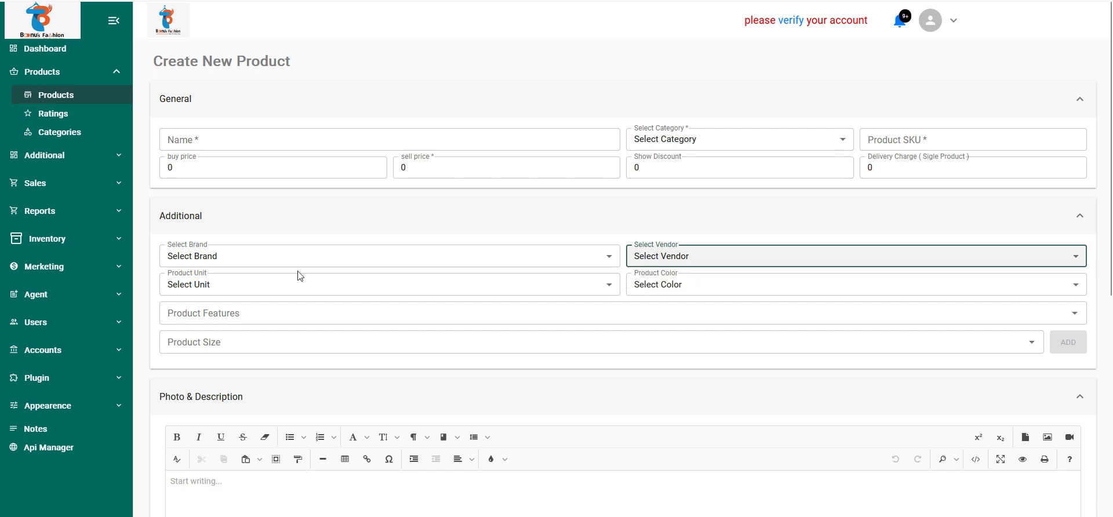
Examine the unit, color, features and size choices in the new product form's additional details
click(203, 290)
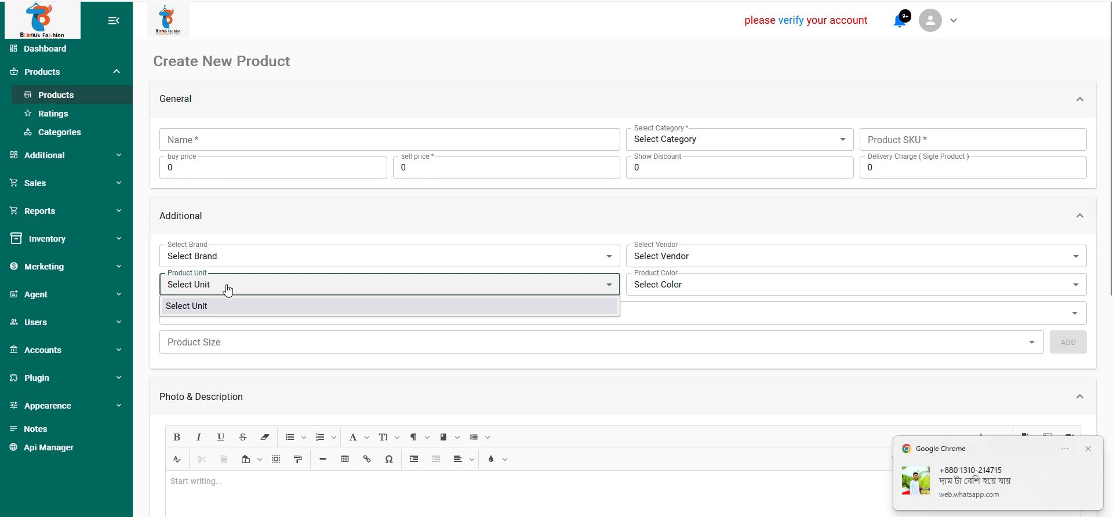
click(228, 290)
click(678, 291)
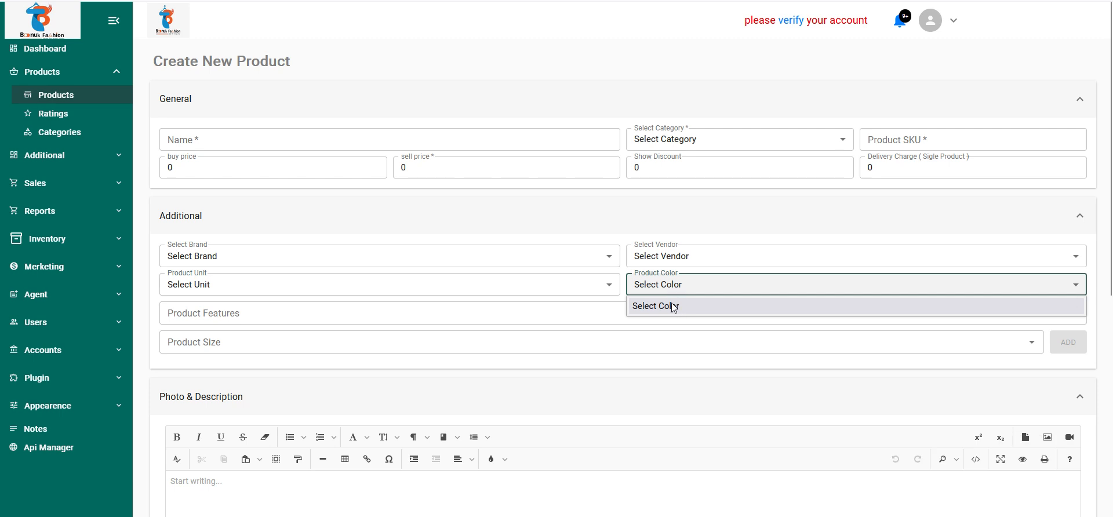
click(672, 285)
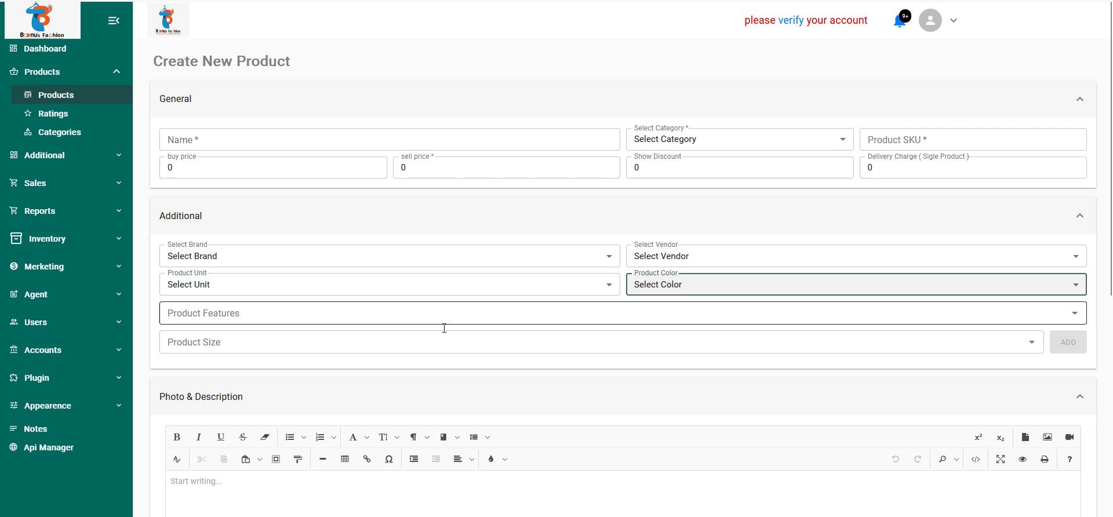
click(417, 314)
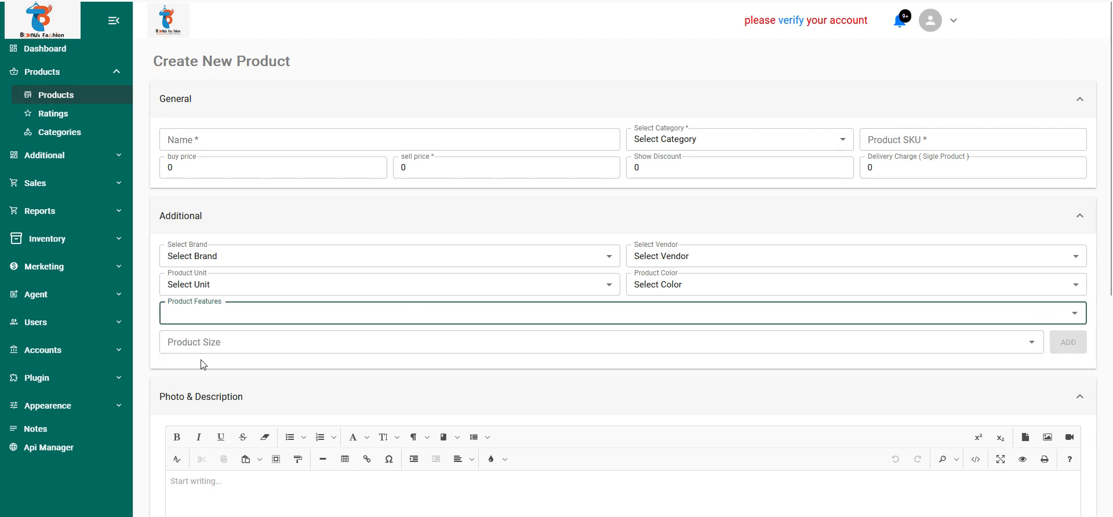
click(203, 343)
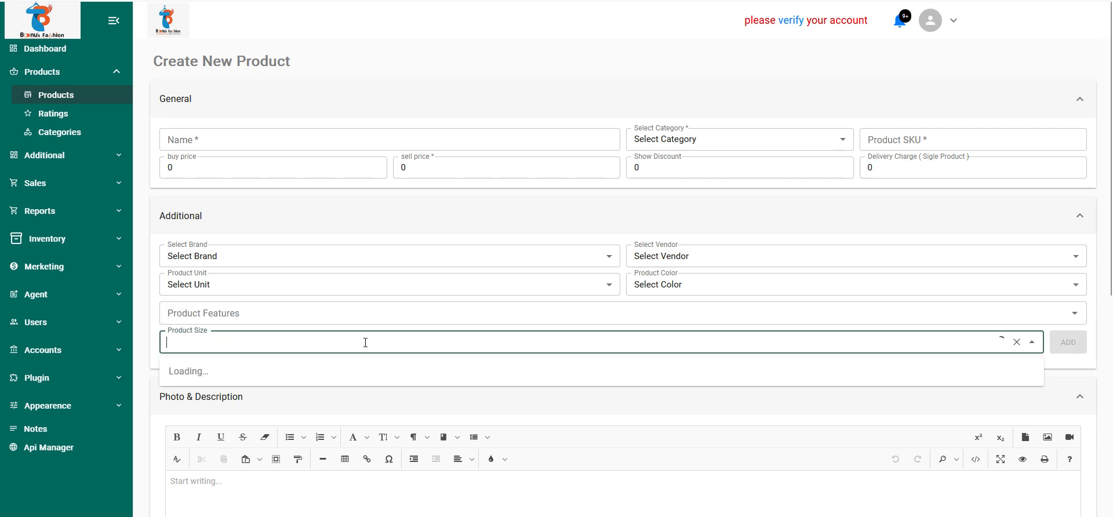
click(224, 330)
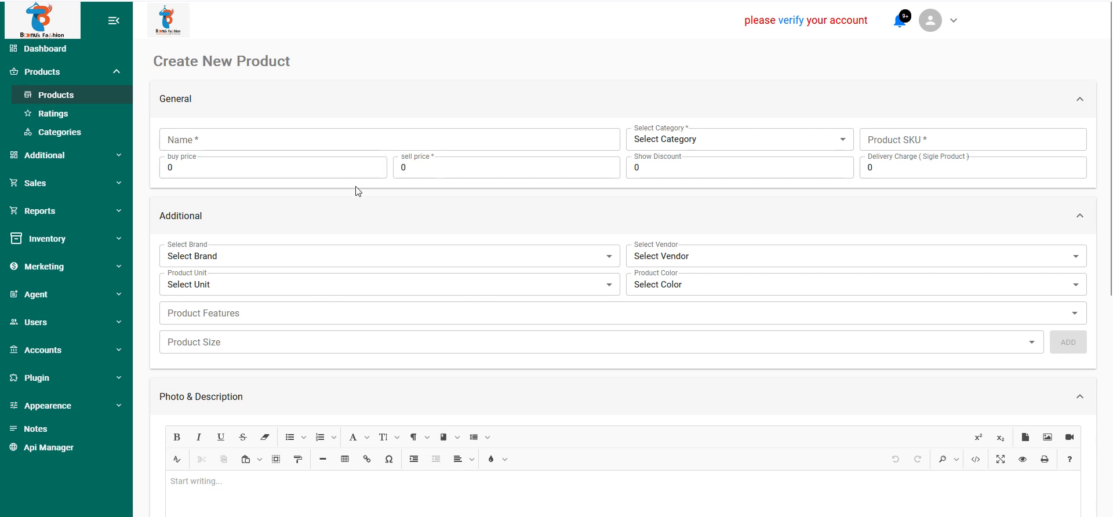
Go to the product units list and add a new unit named "PCS"
click(57, 157)
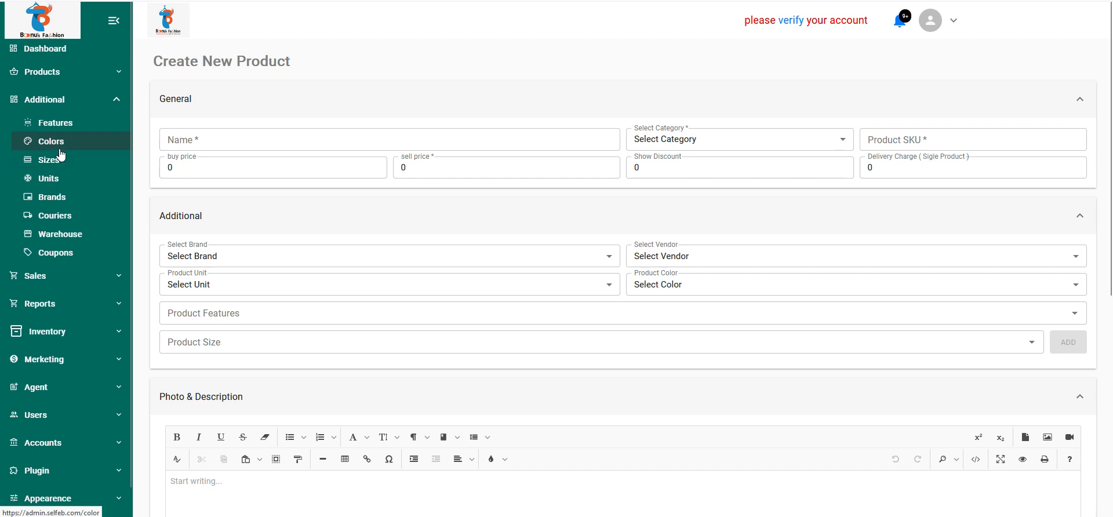
click(61, 180)
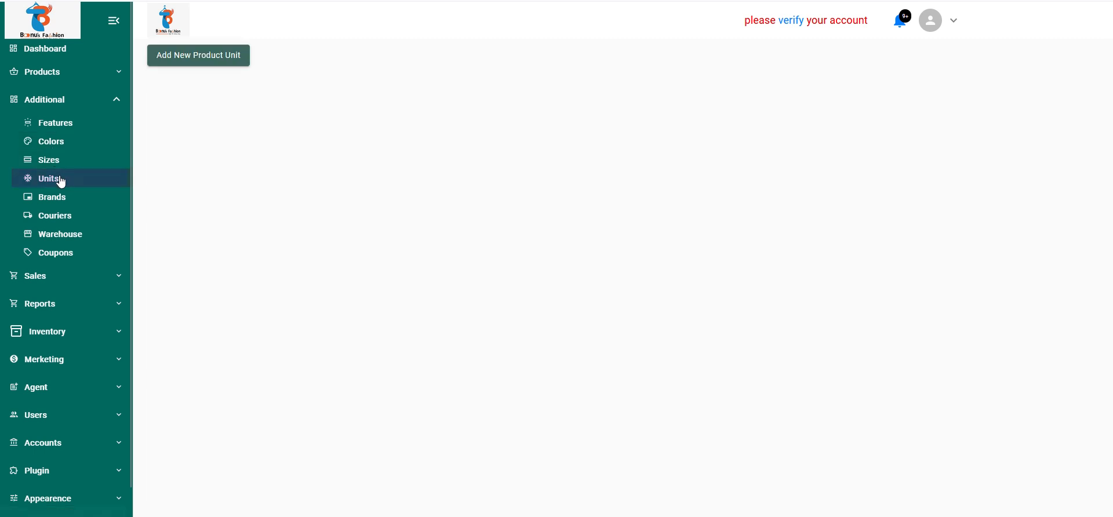
click(185, 58)
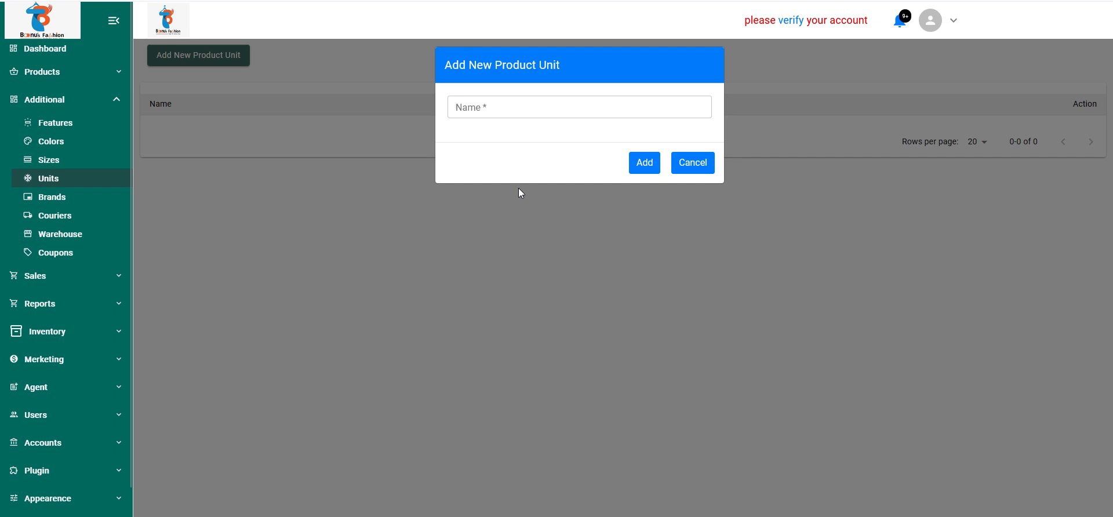
click(495, 108)
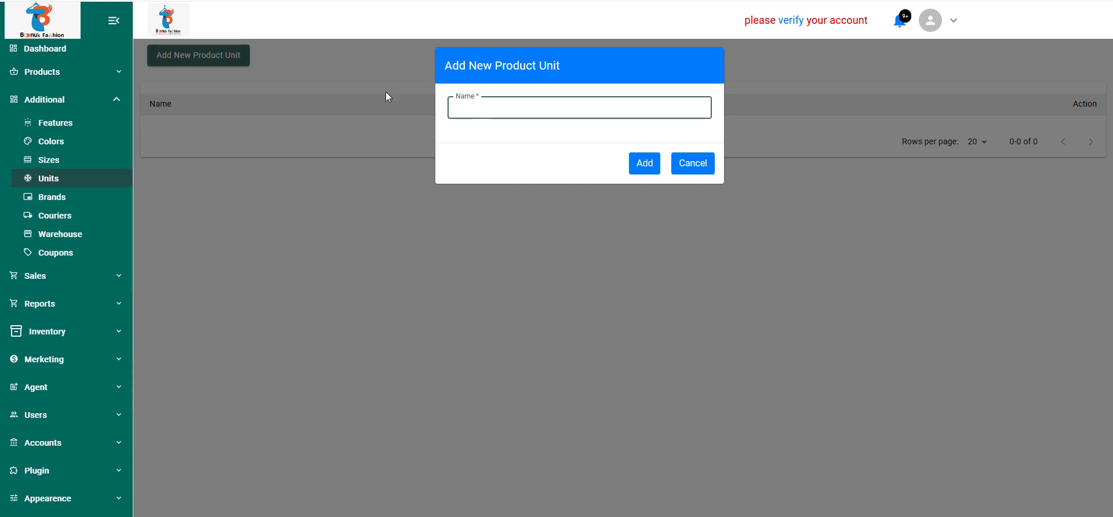
text(p)
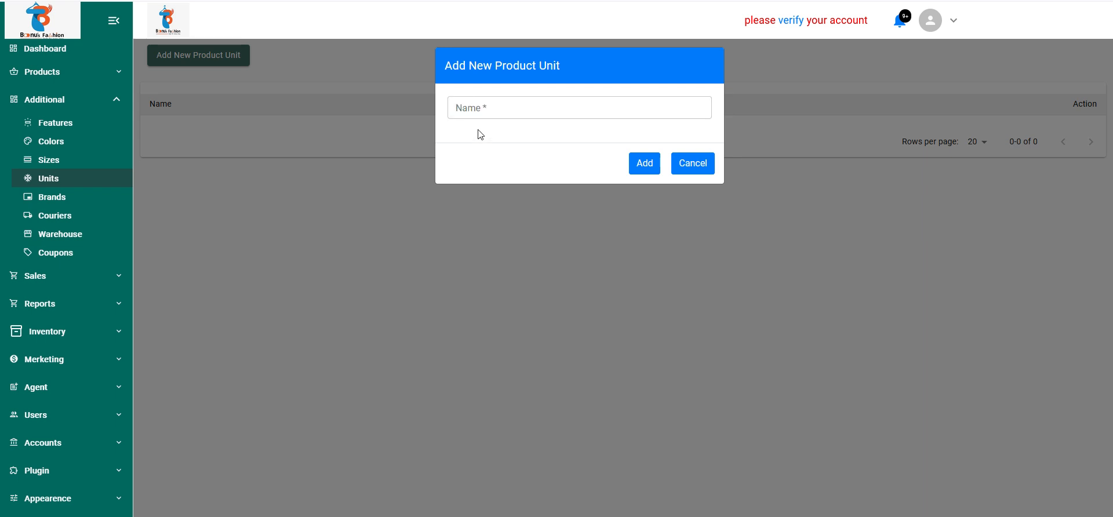
click(477, 109)
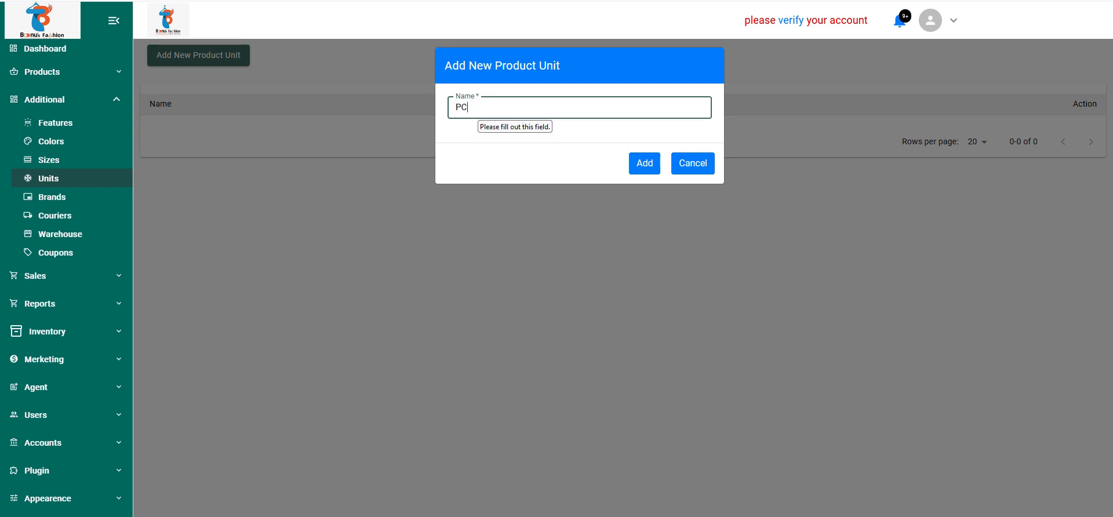
click(646, 166)
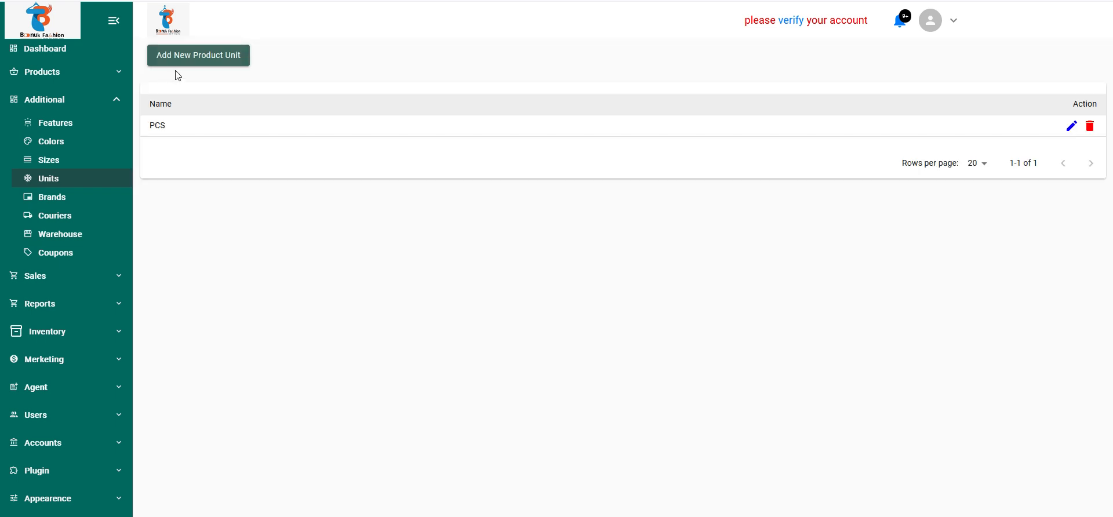
Add two more product units named "KG" and "BOX"
click(193, 58)
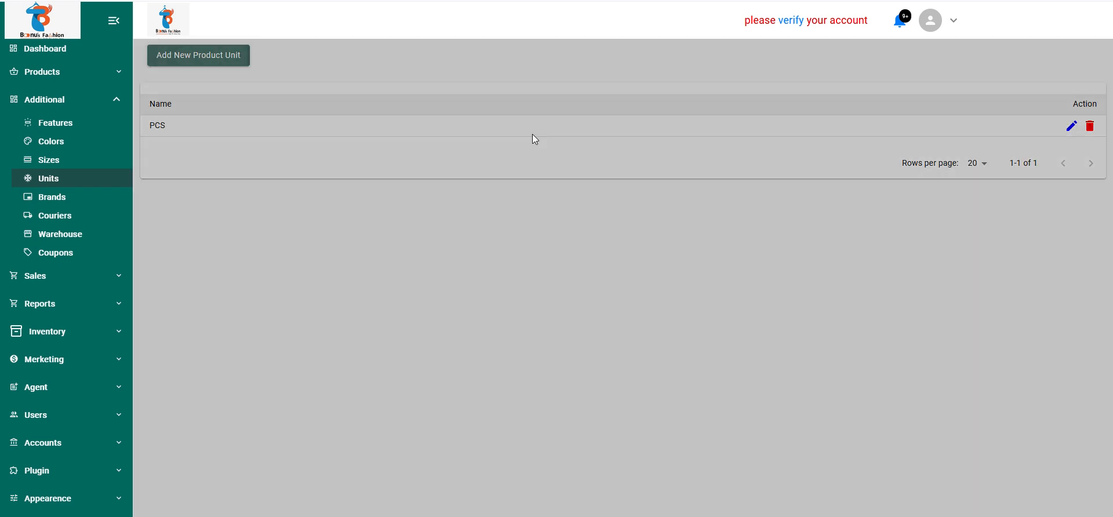
click(479, 106)
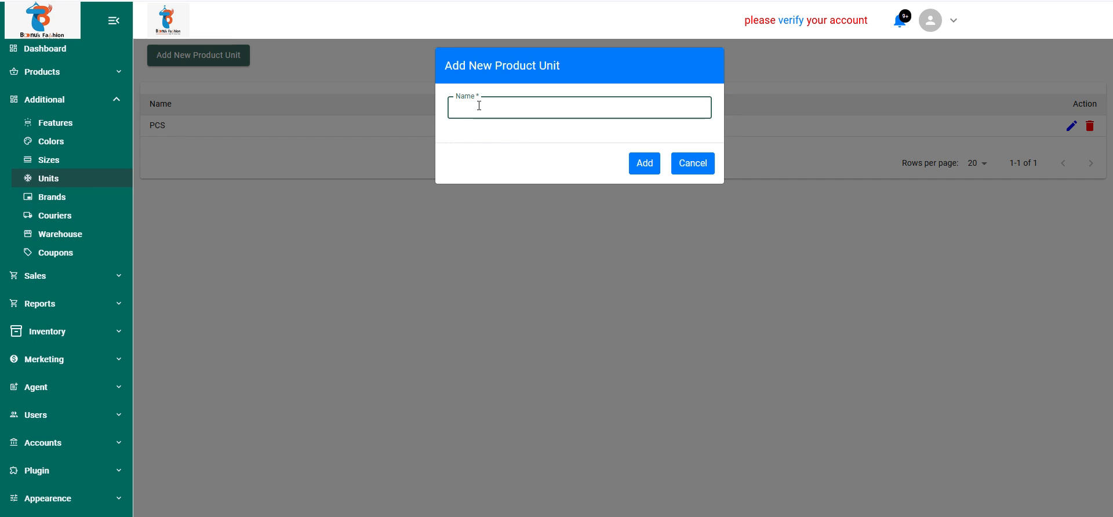
text(KG)
click(643, 163)
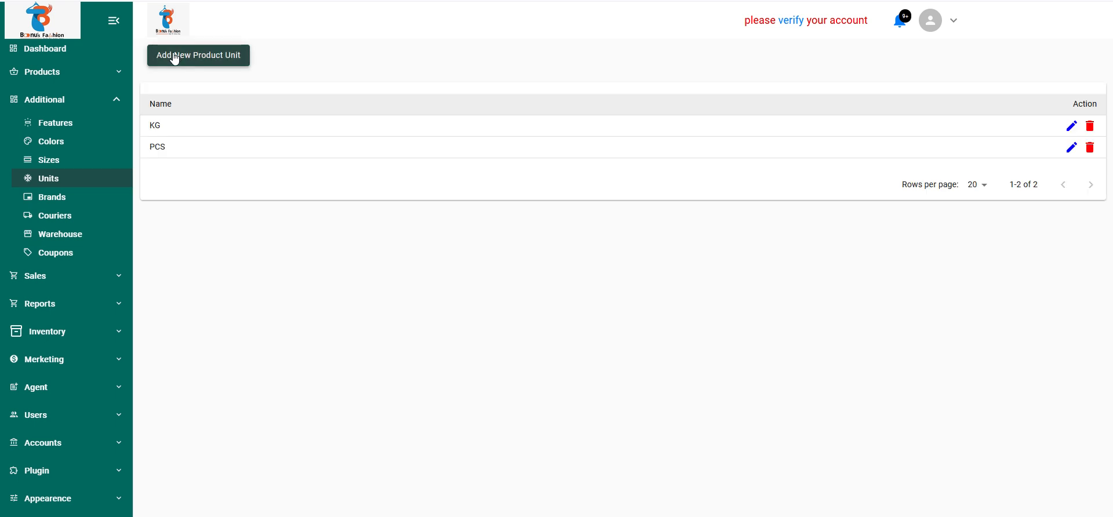
click(179, 53)
click(484, 101)
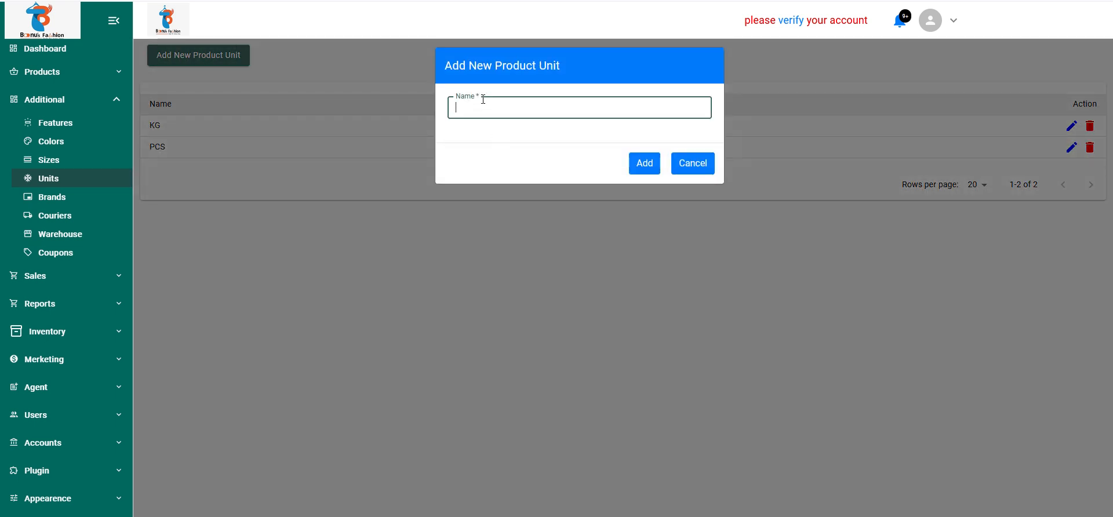
click(647, 165)
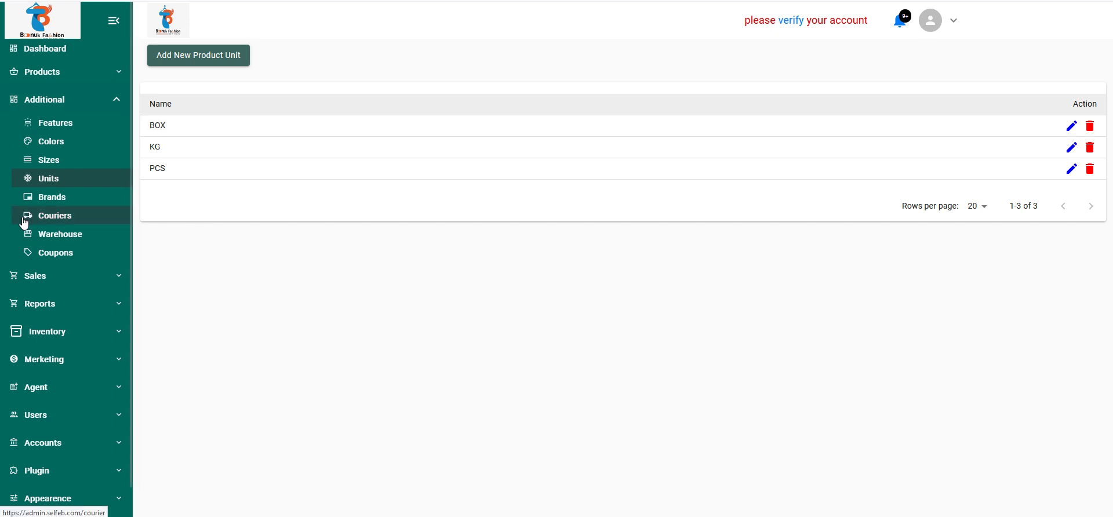
Go to the product sizes list and add two sizes named "XL" and "SM"
click(52, 159)
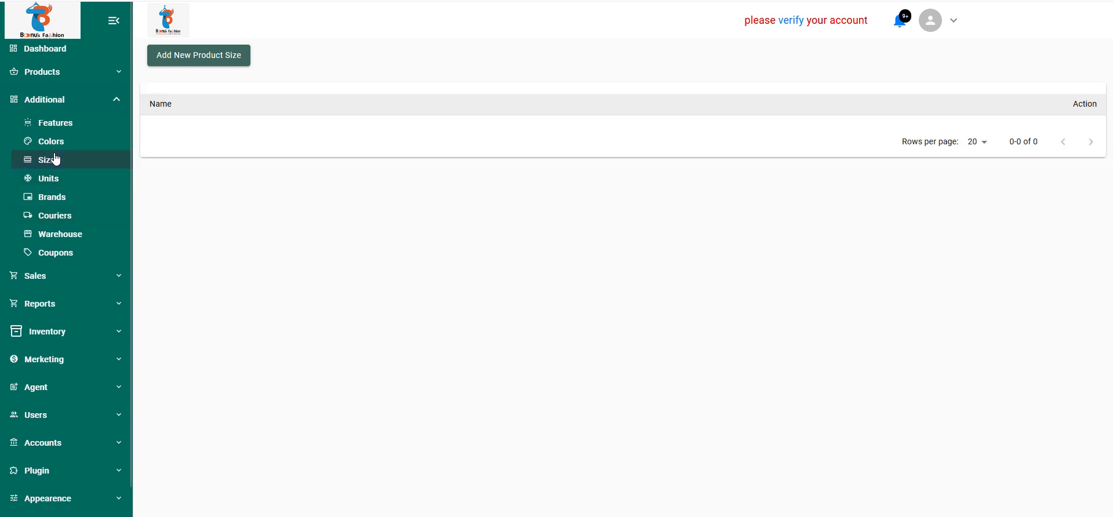
click(183, 56)
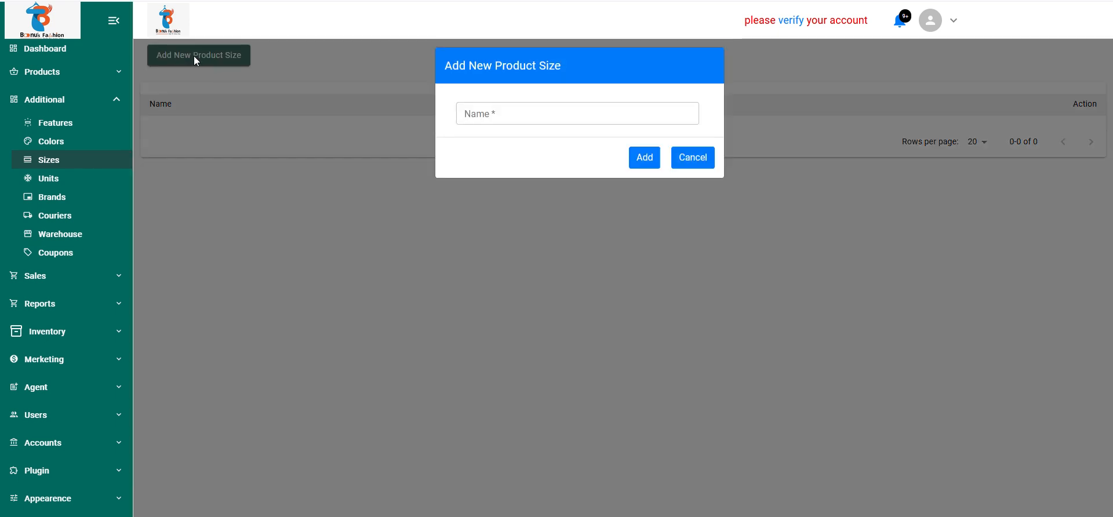
click(505, 114)
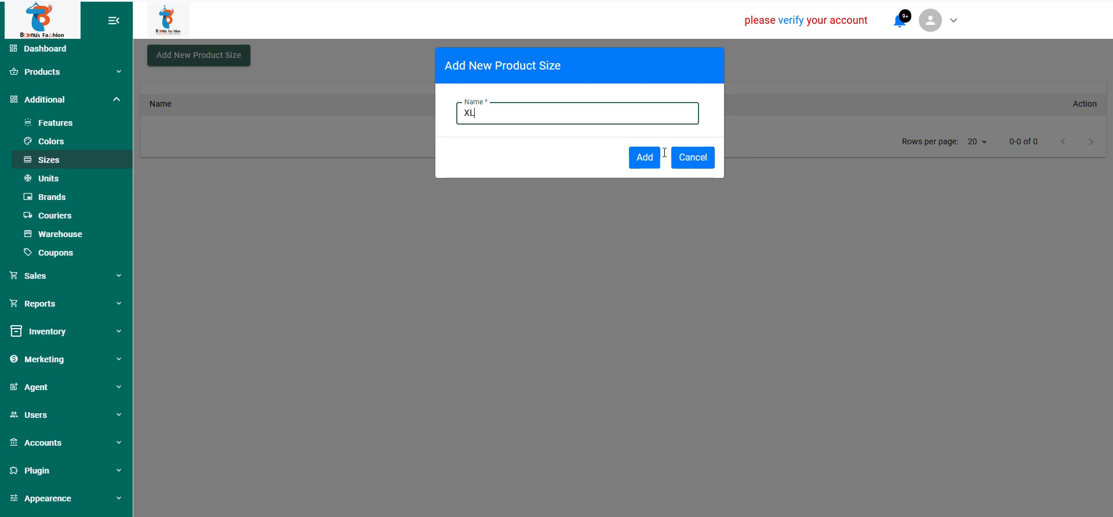
click(644, 157)
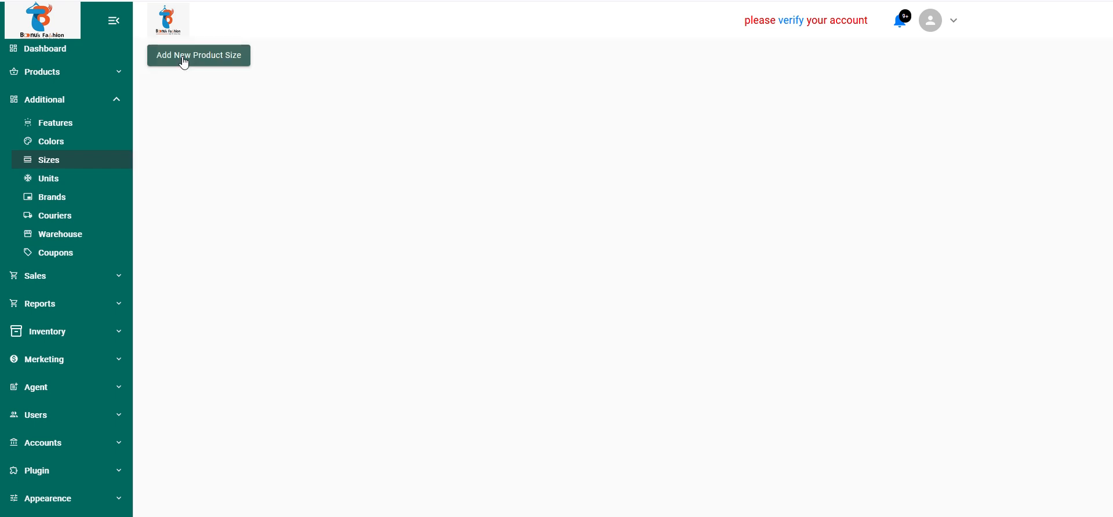
click(182, 59)
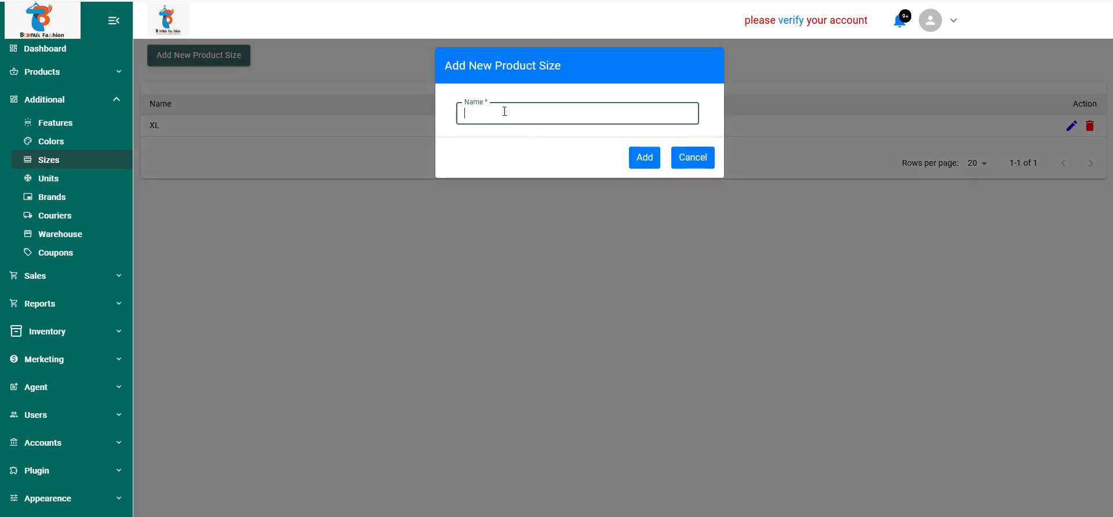
text(SM)
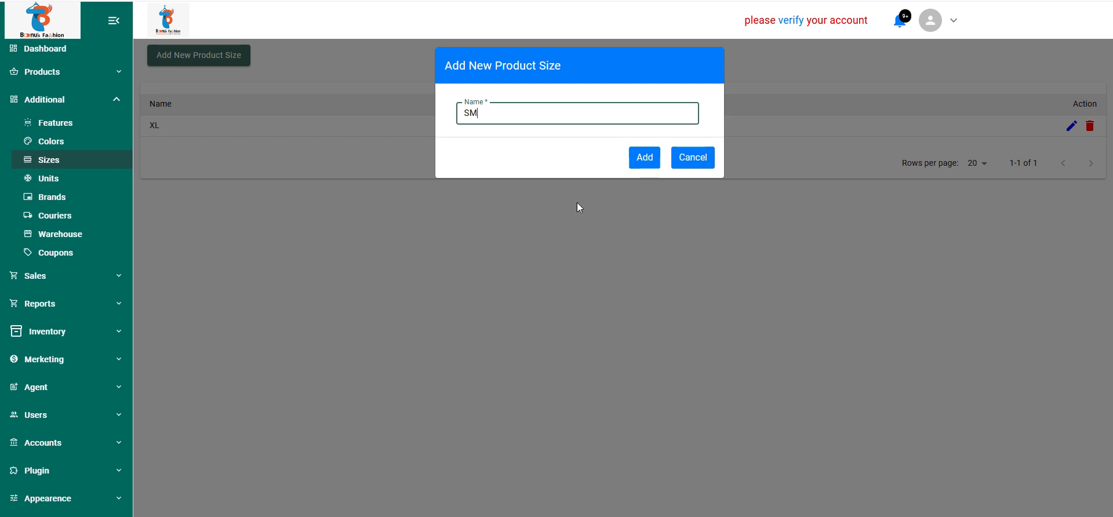
click(642, 157)
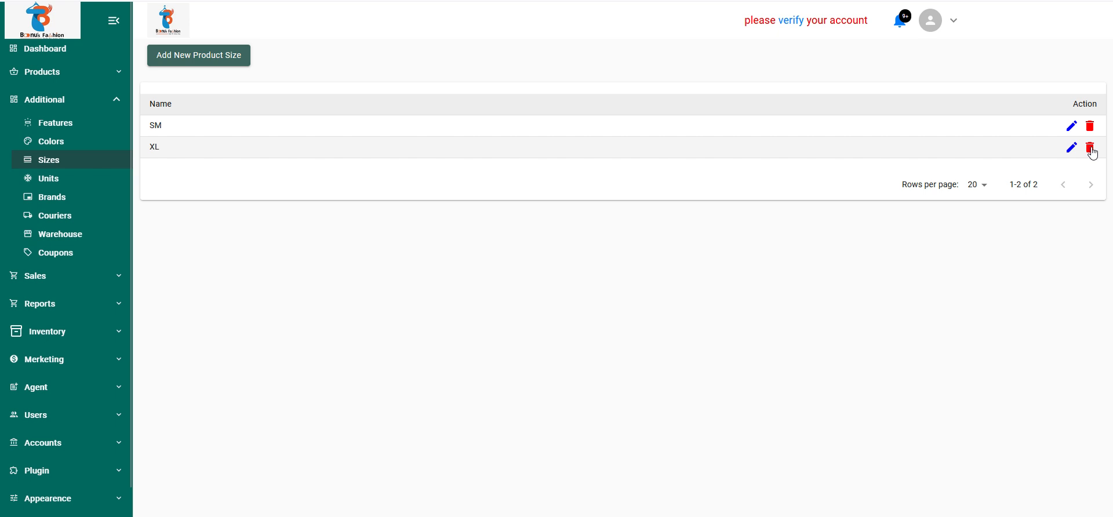
Go to the product colors list and add a color named "Green" with a dark green shade, color code #155f20
click(60, 147)
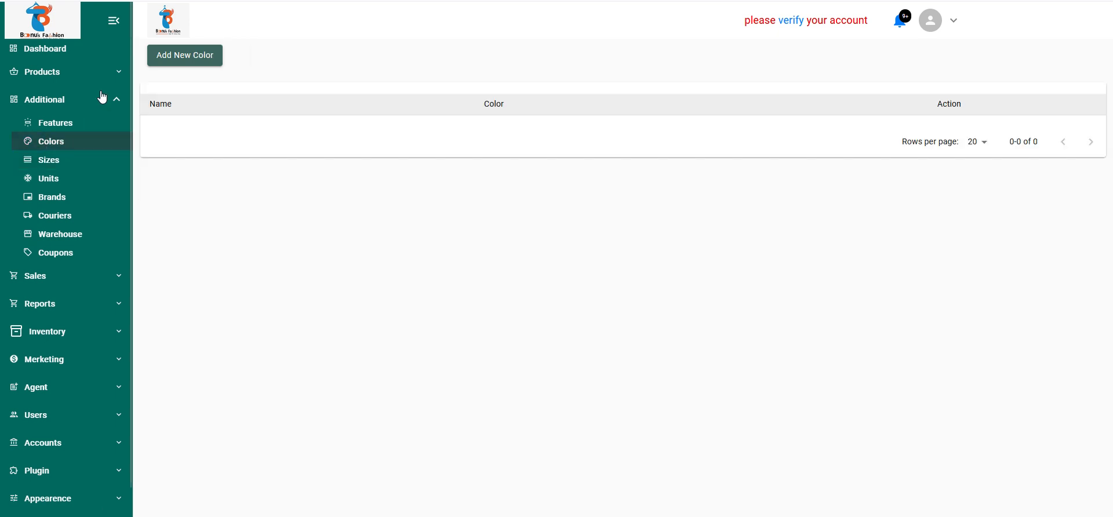
click(168, 56)
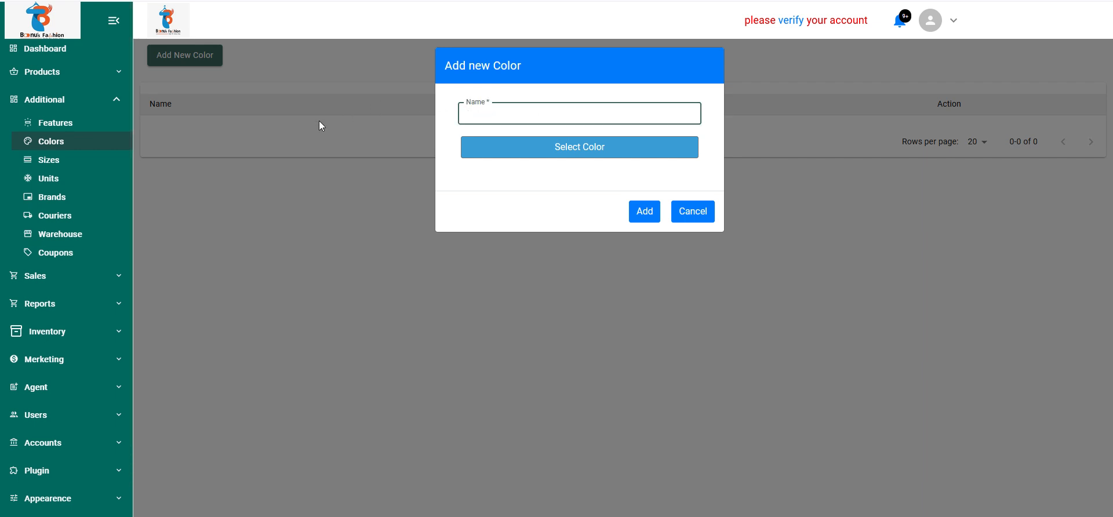
text(Green)
click(568, 150)
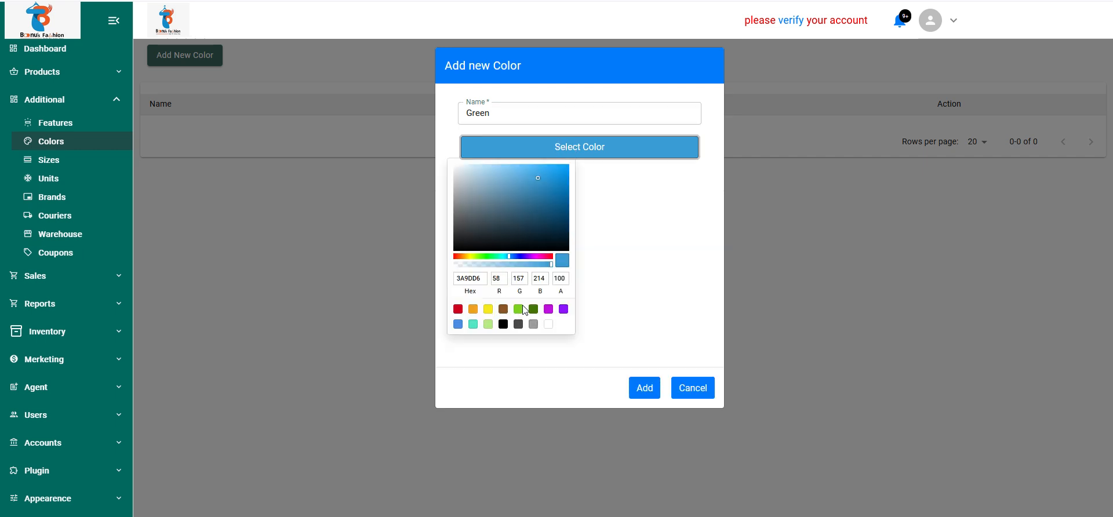
click(494, 255)
drag(494, 255, 490, 255)
drag(531, 205, 543, 218)
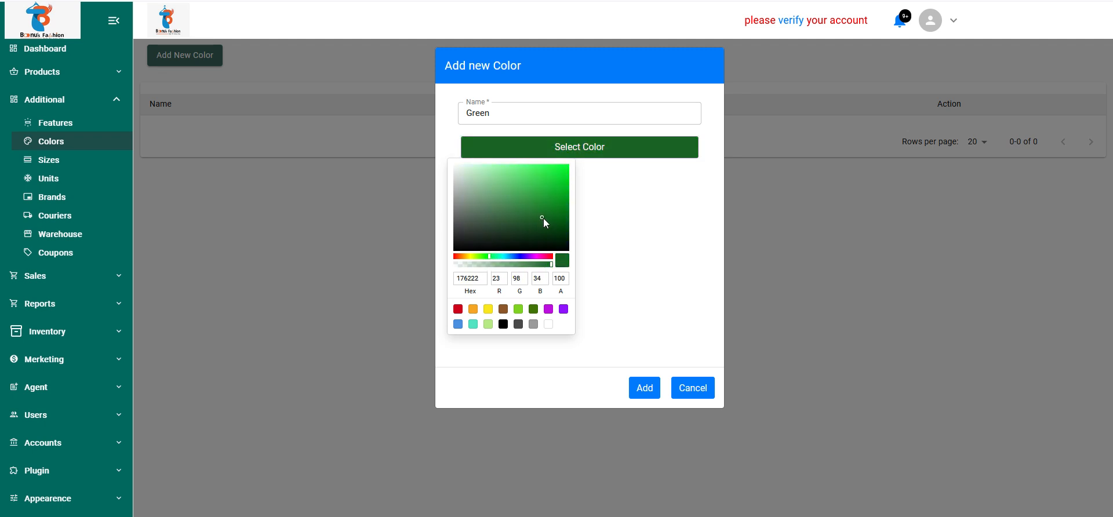
click(645, 394)
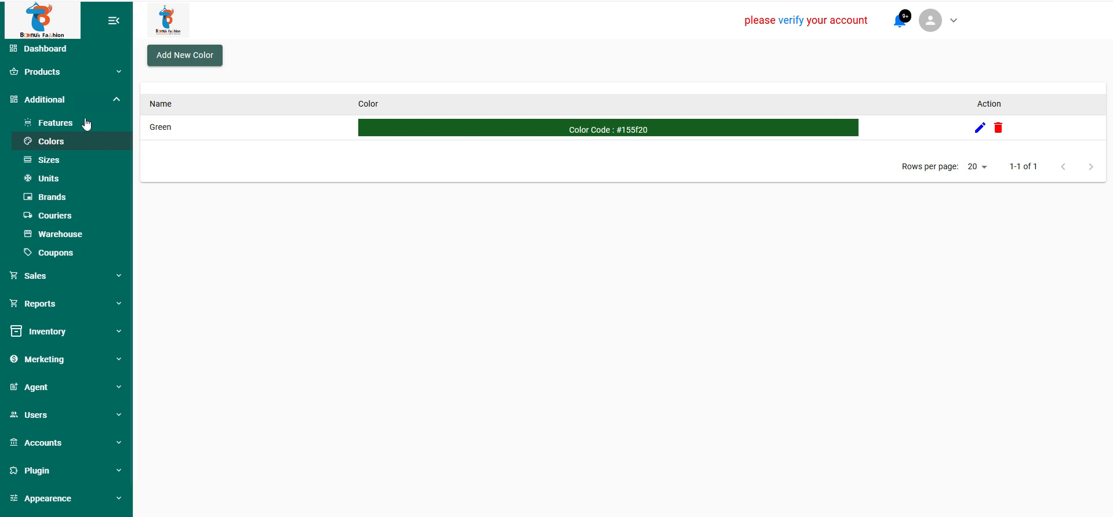
View the brands list, and check the route and the in-city and out-city charges of the courier in the couriers list
click(49, 203)
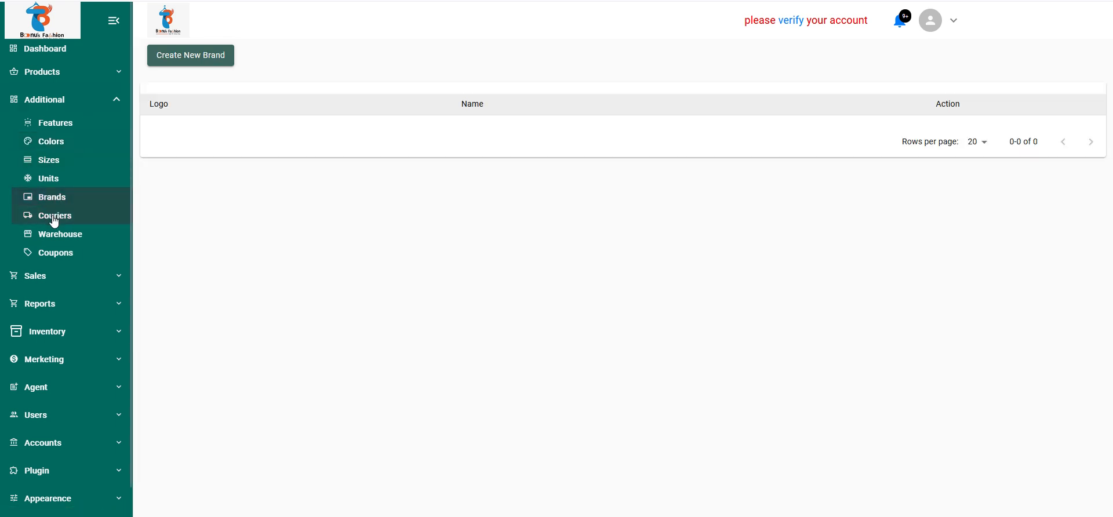
click(50, 220)
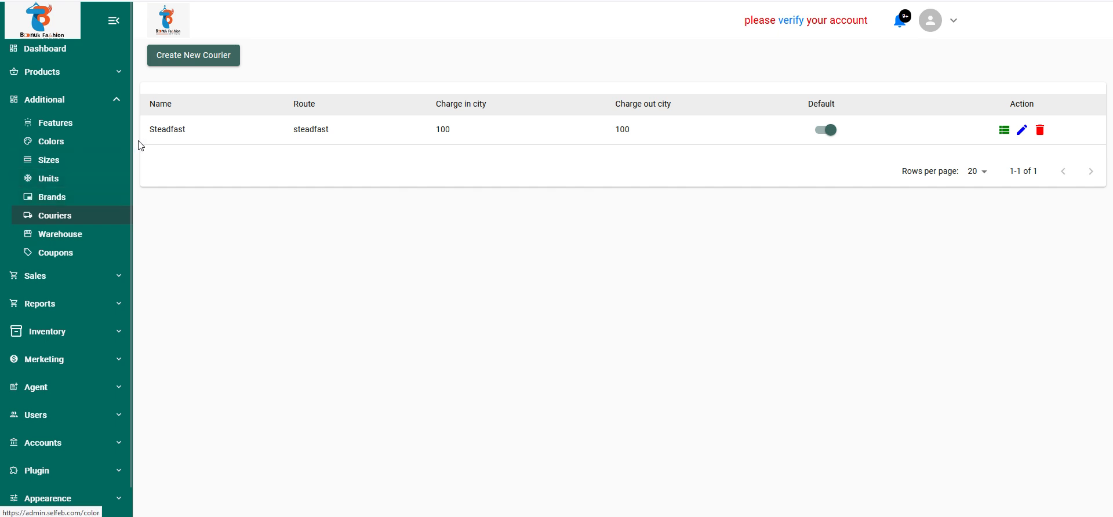
double_click(310, 131)
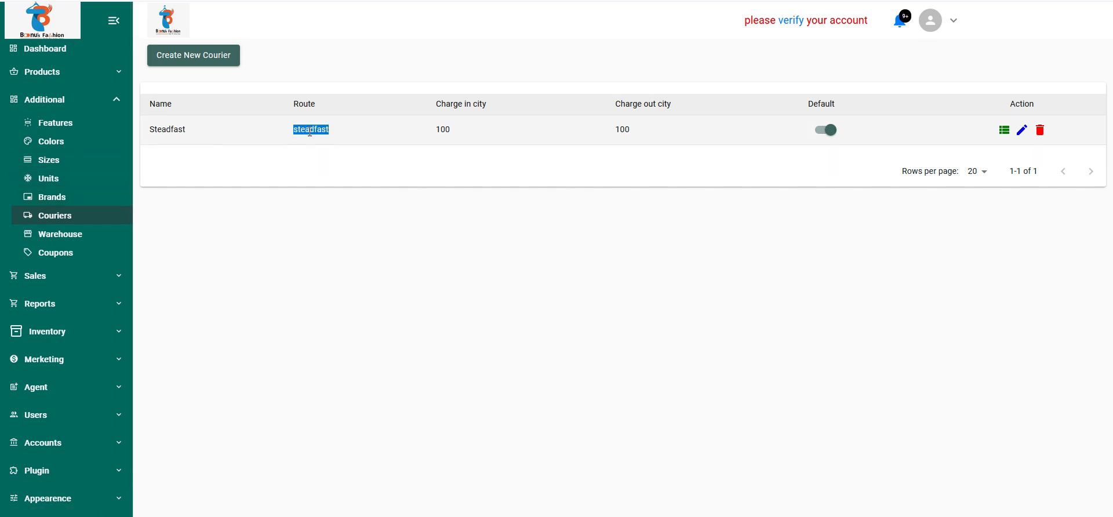
double_click(442, 130)
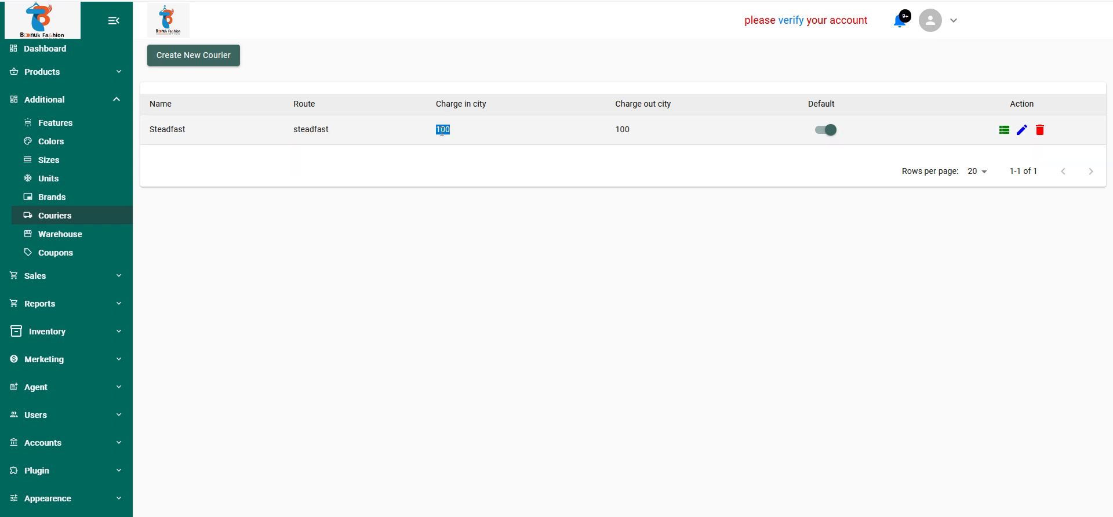
double_click(621, 129)
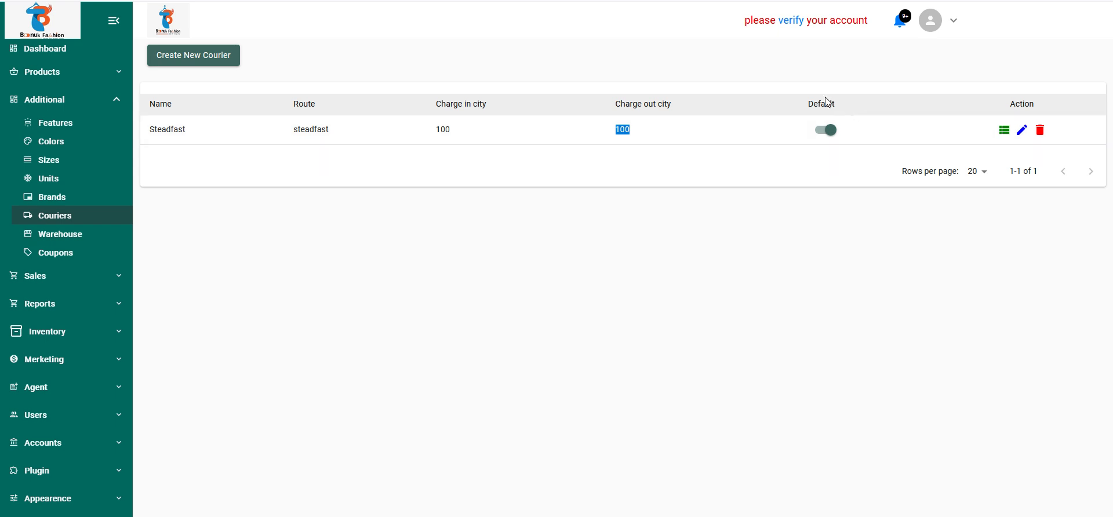
Examine the courier choices, name and city charge fields in the new courier form, and close it without adding one
click(181, 58)
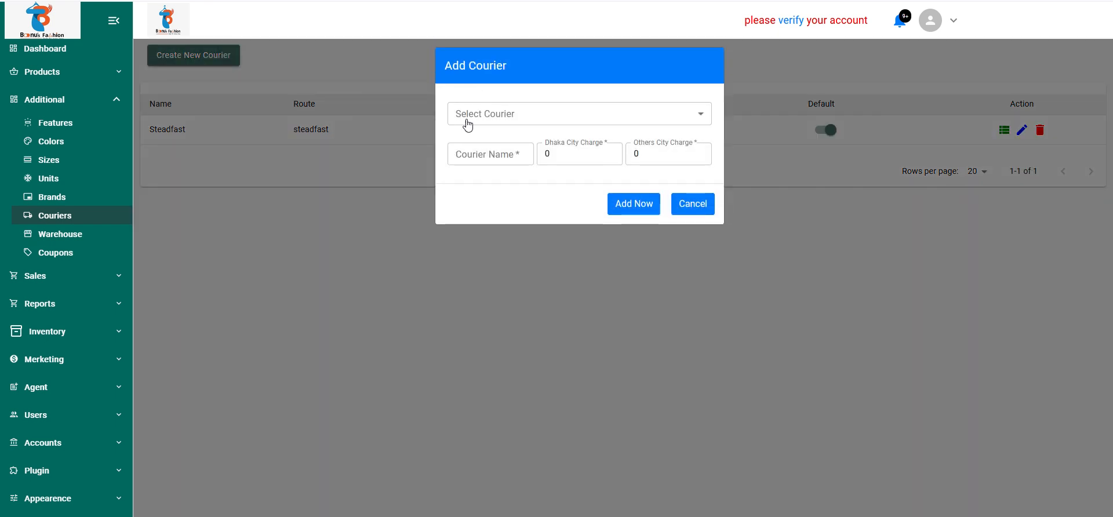
click(496, 115)
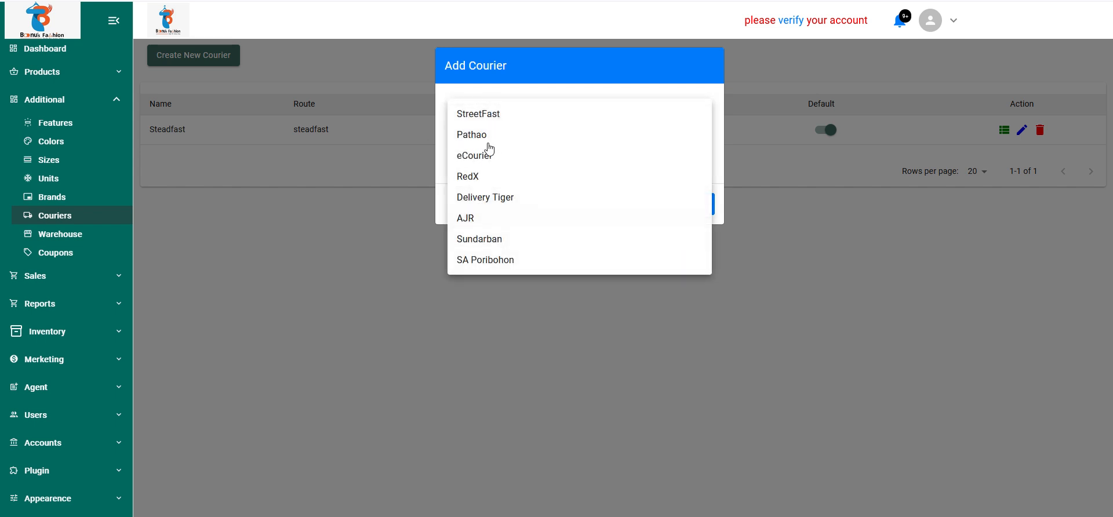
click(490, 87)
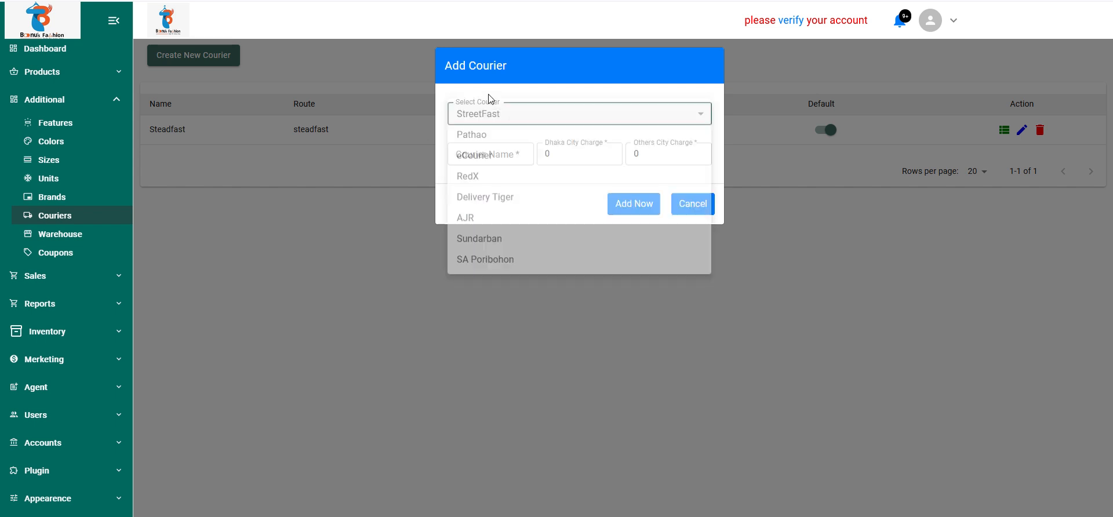
click(480, 154)
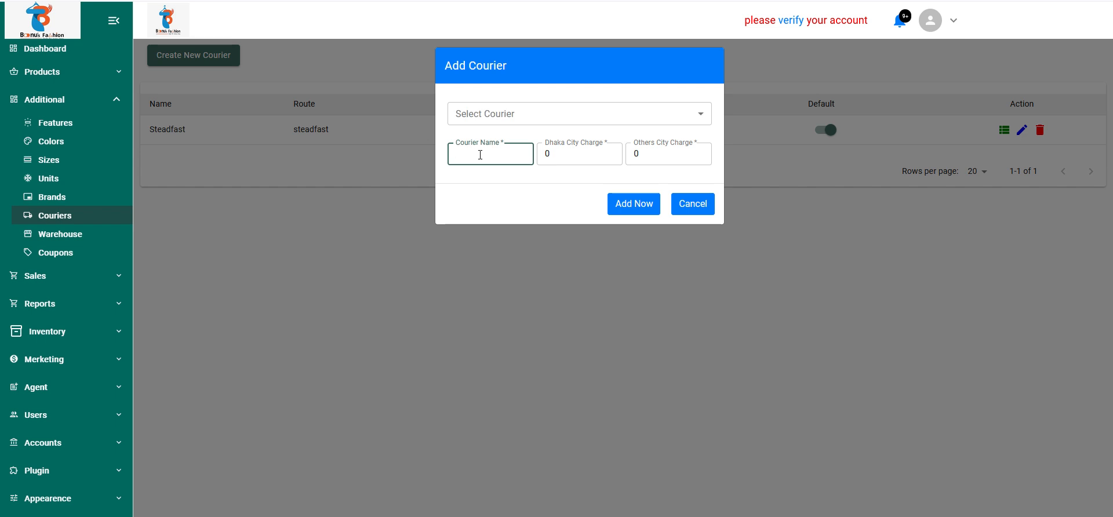
click(559, 152)
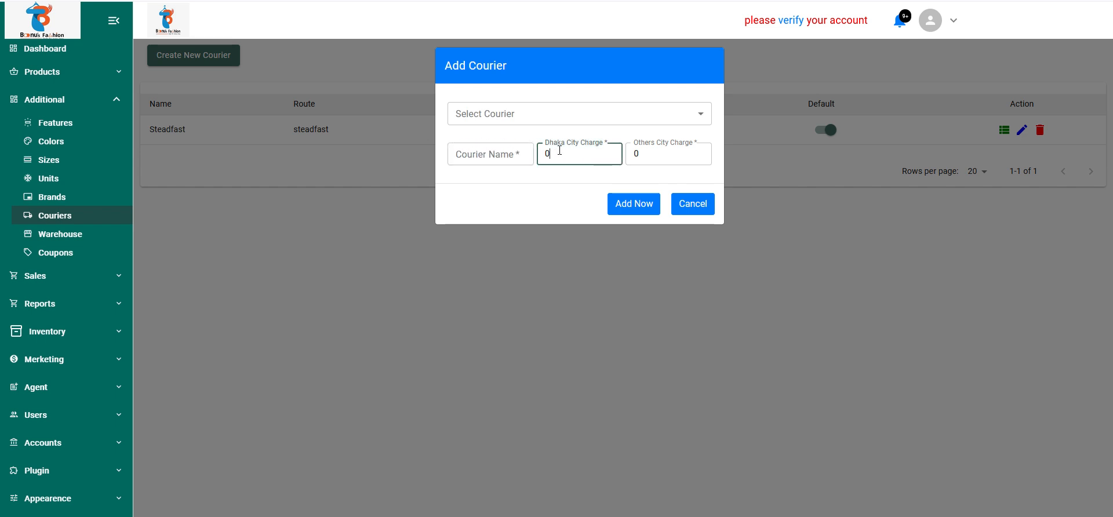
click(658, 152)
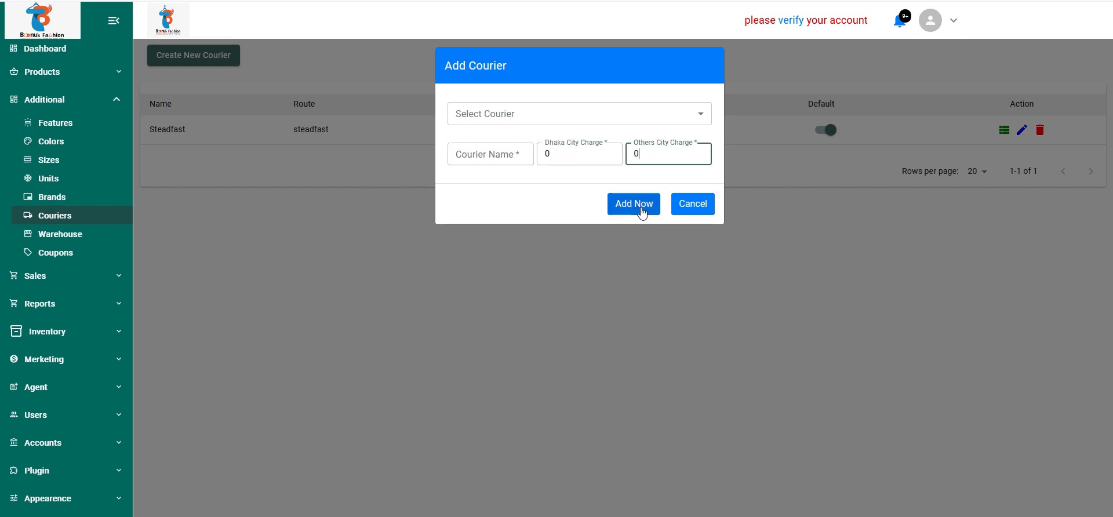
click(693, 207)
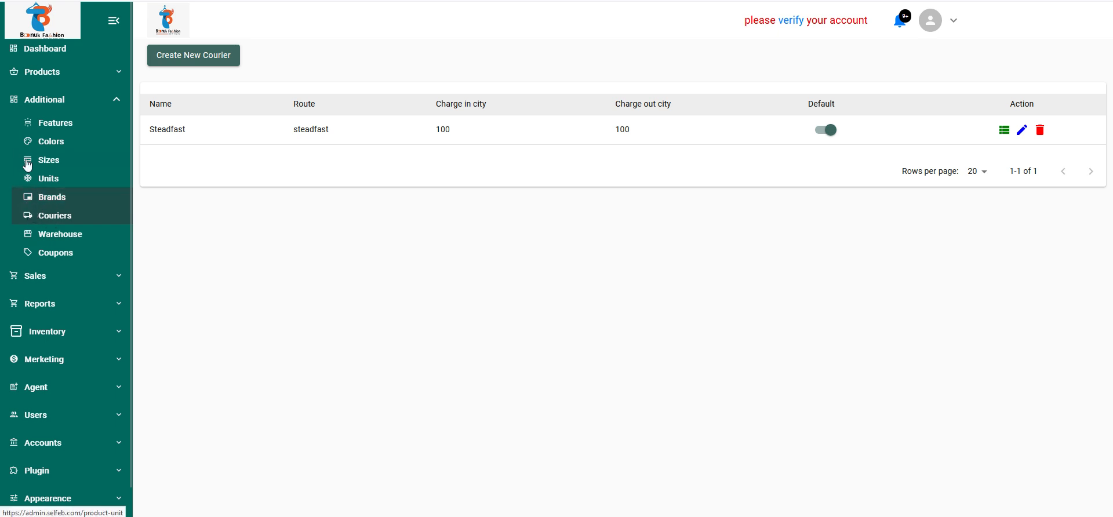
Start a new product from the products list with the name "বেবি বেড সেট" and the SKU "bs1001"
click(42, 73)
click(55, 98)
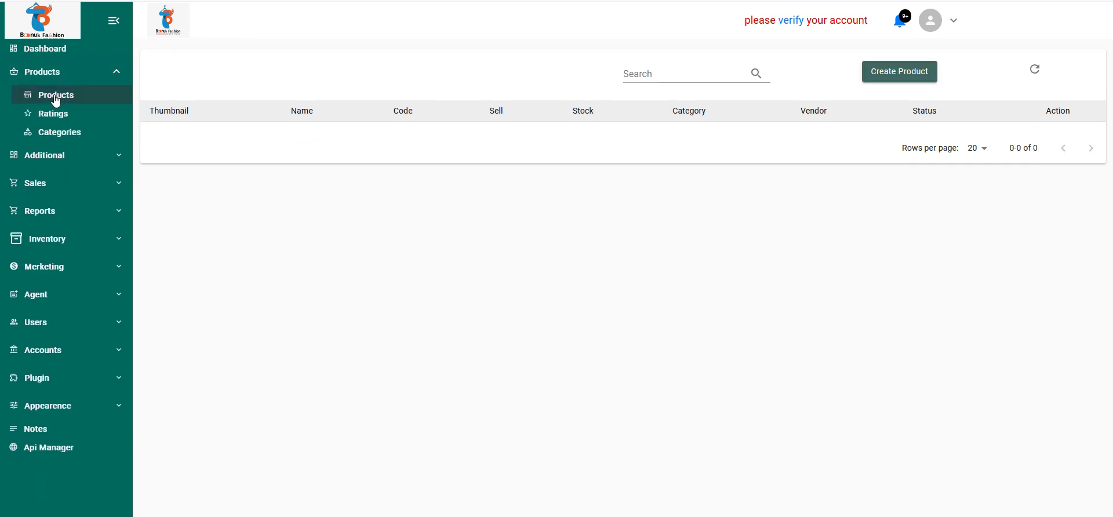
click(896, 76)
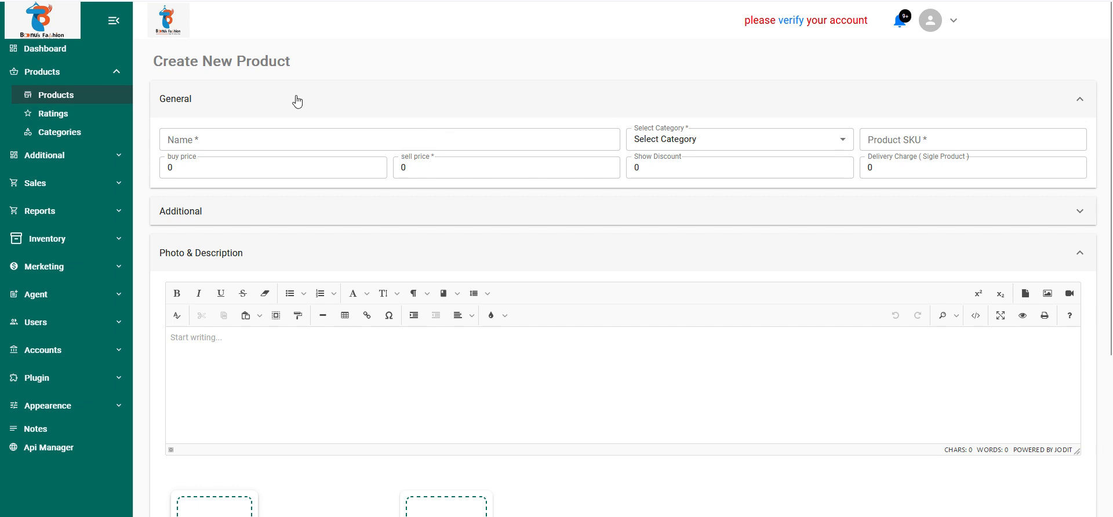
click(204, 139)
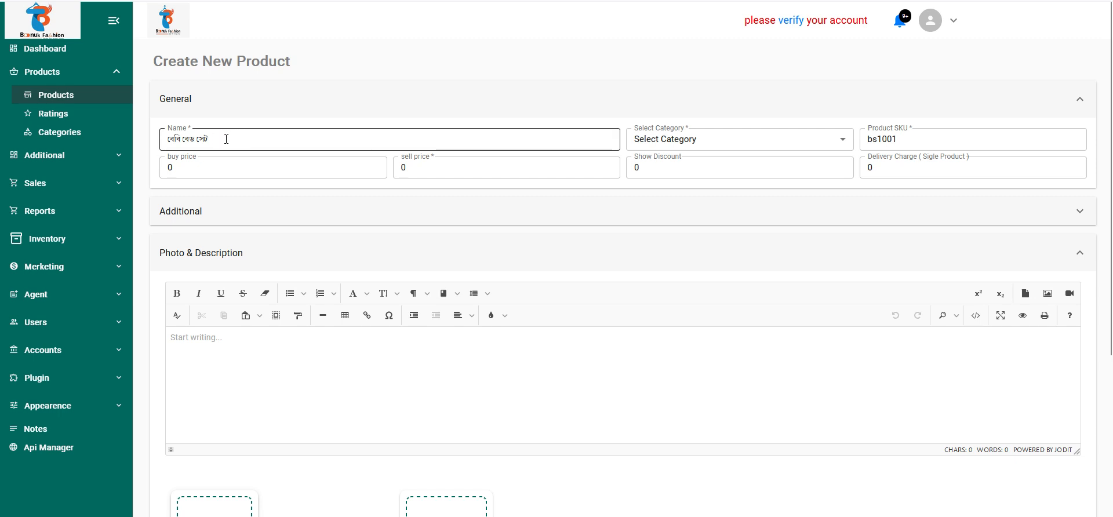
drag(226, 138, 152, 139)
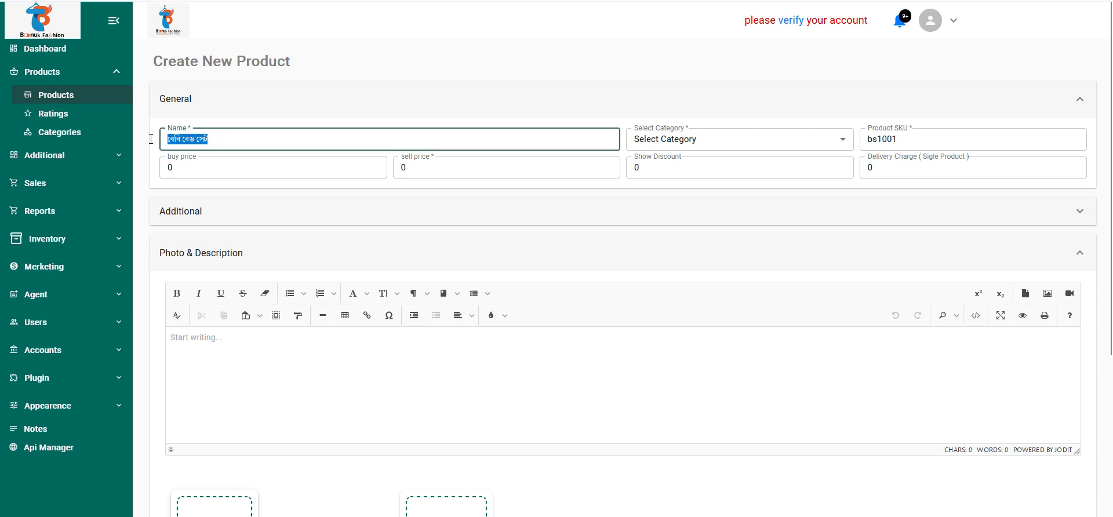
click(249, 139)
Assign the new product to the categories "বেবি বেড সেট" and "বেবি ক্যাপ টাওয়াল"
click(668, 145)
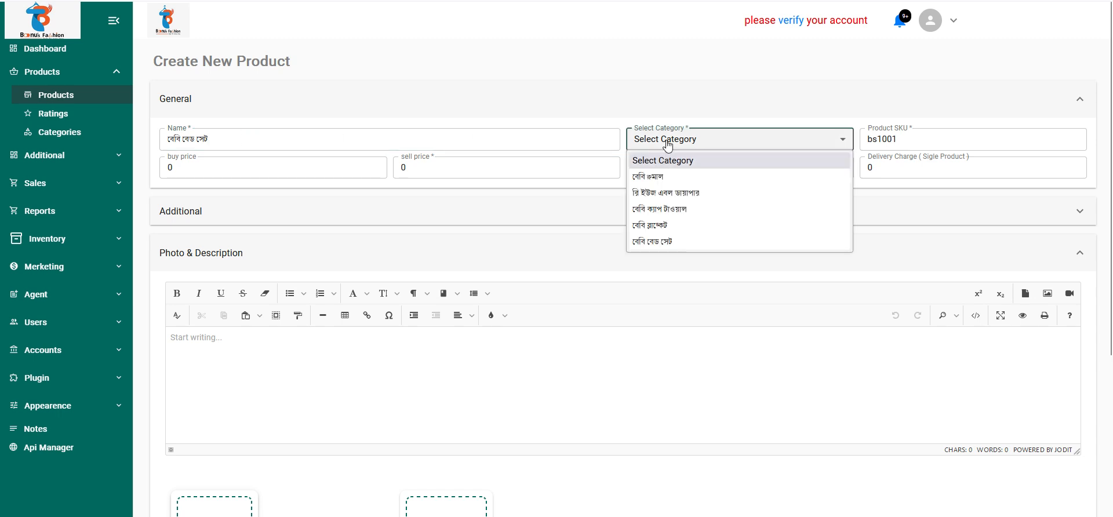
click(648, 242)
click(662, 141)
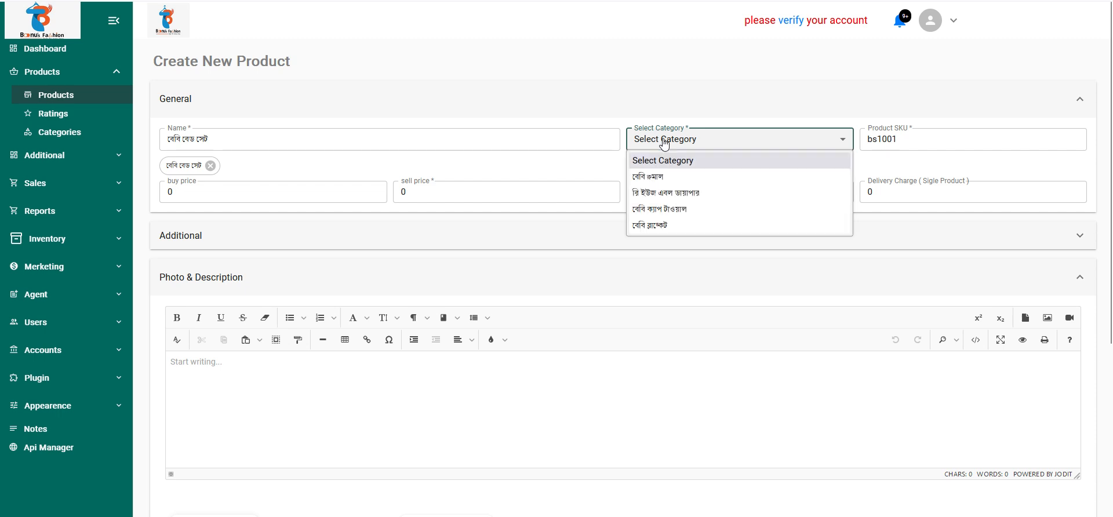
click(654, 211)
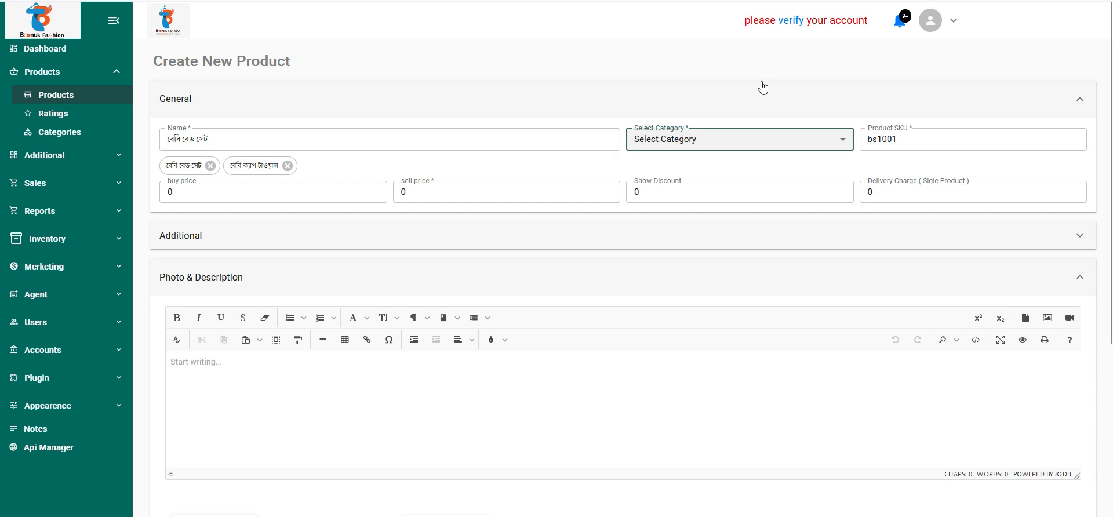
click(912, 135)
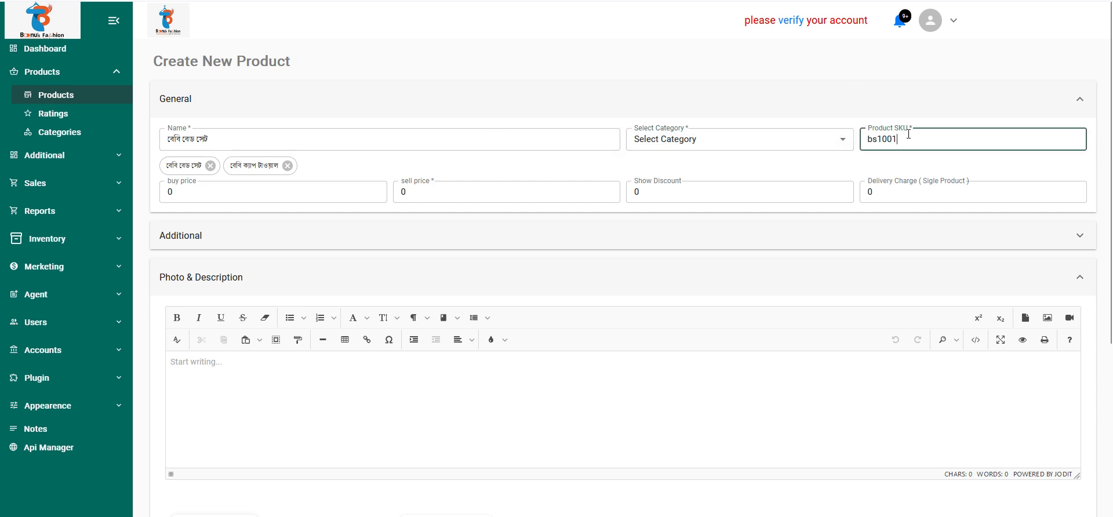
drag(908, 134, 848, 133)
click(908, 139)
double_click(889, 139)
drag(911, 144, 859, 138)
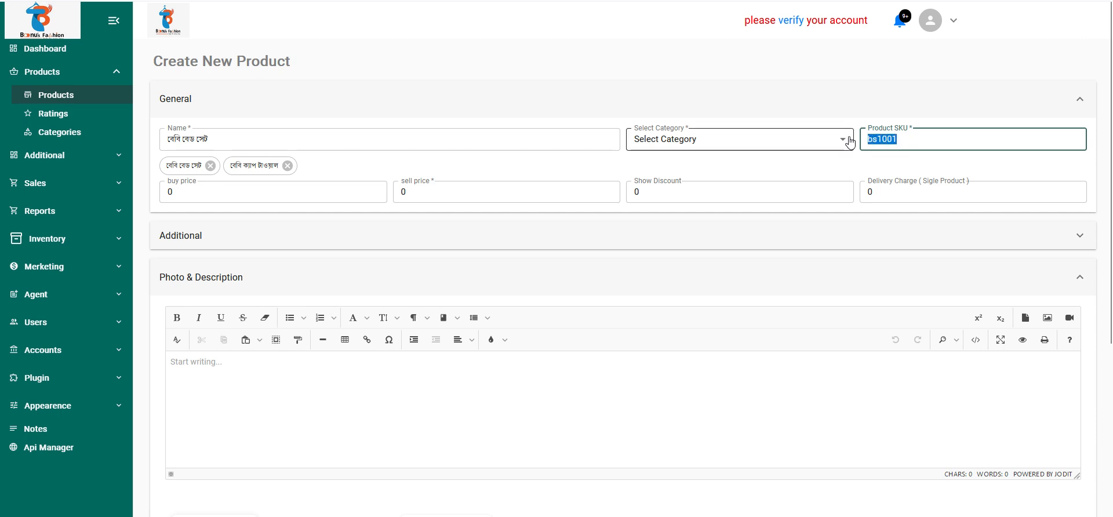
Set the new product's sell price to 250 and its shown discount to 20
double_click(179, 194)
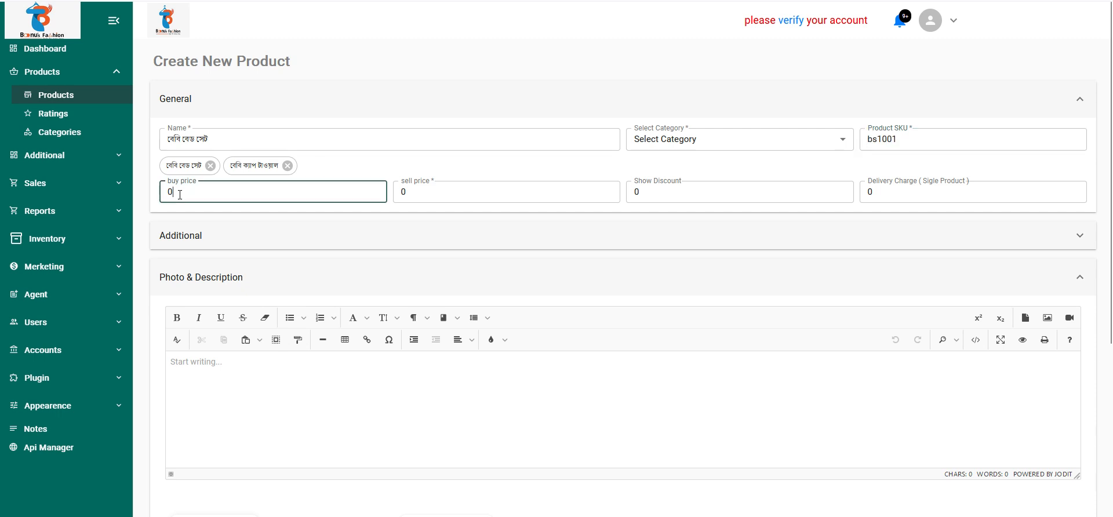
double_click(421, 191)
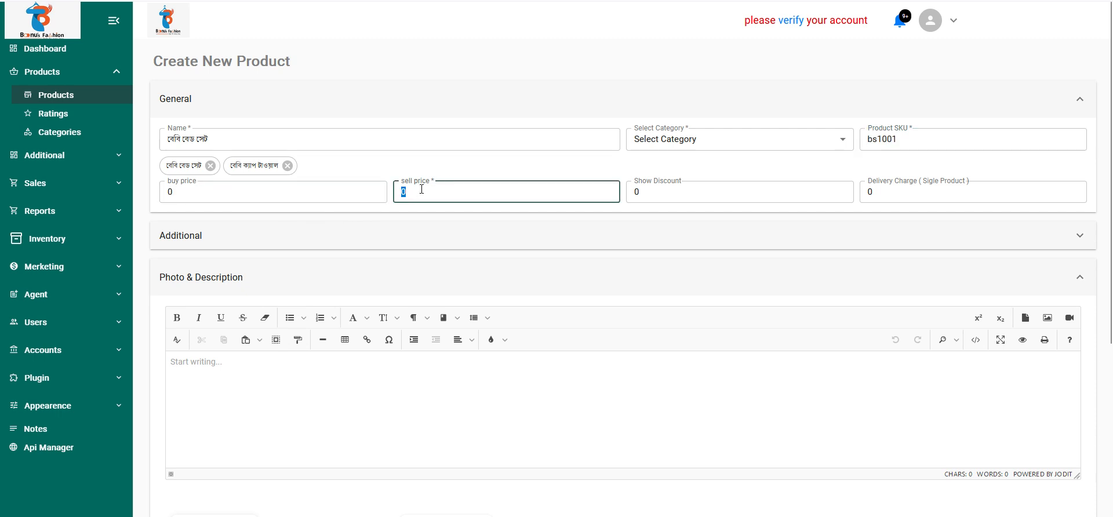
text(25)
double_click(646, 191)
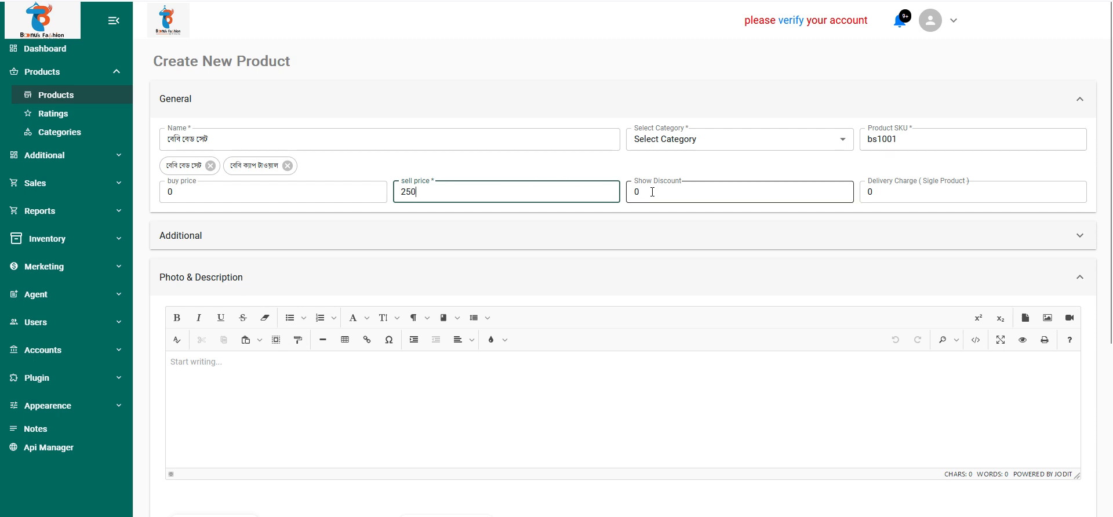
text(2)
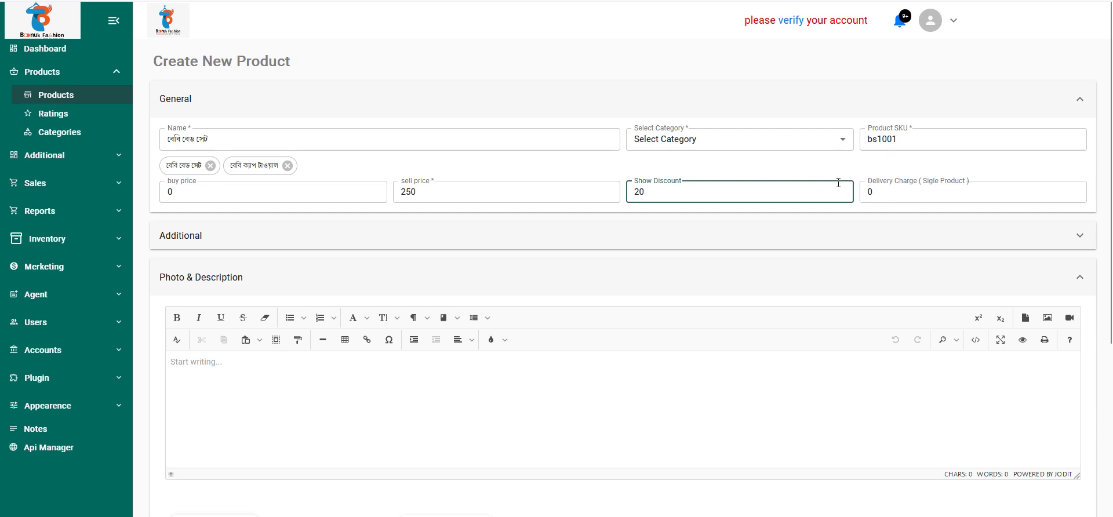
Open the additional product details and check the available brand and vendor choices without selecting any
click(260, 240)
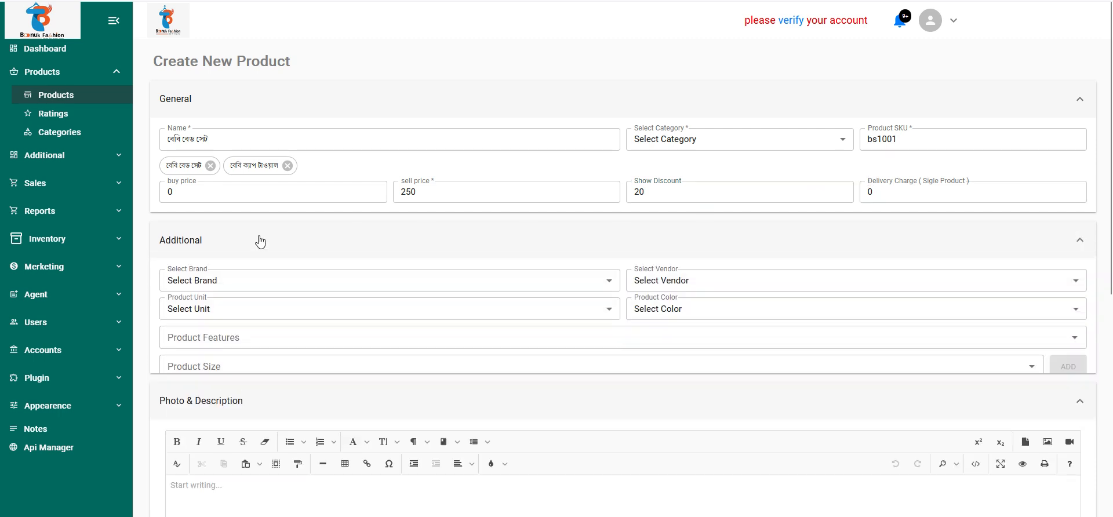
click(199, 280)
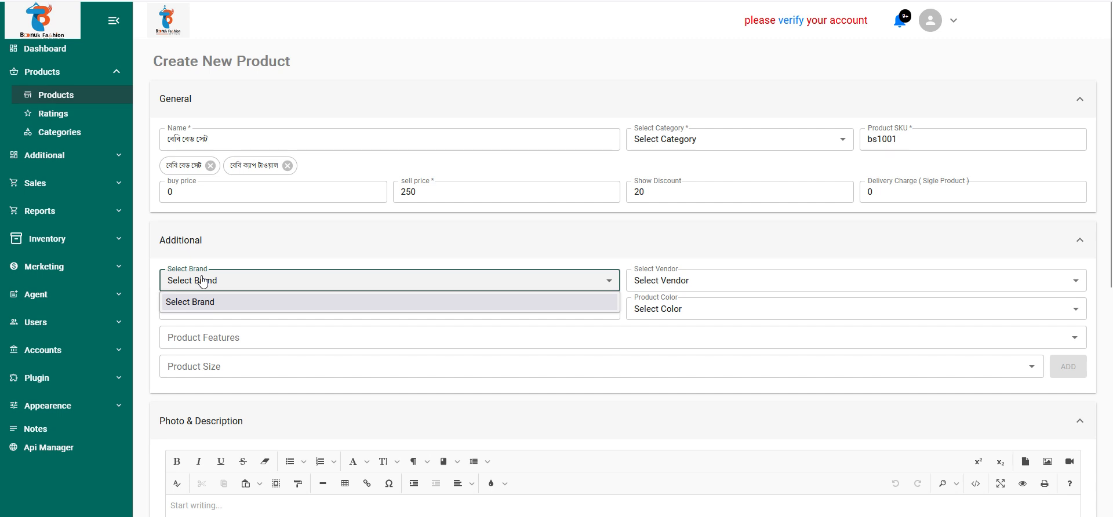
click(202, 281)
click(644, 282)
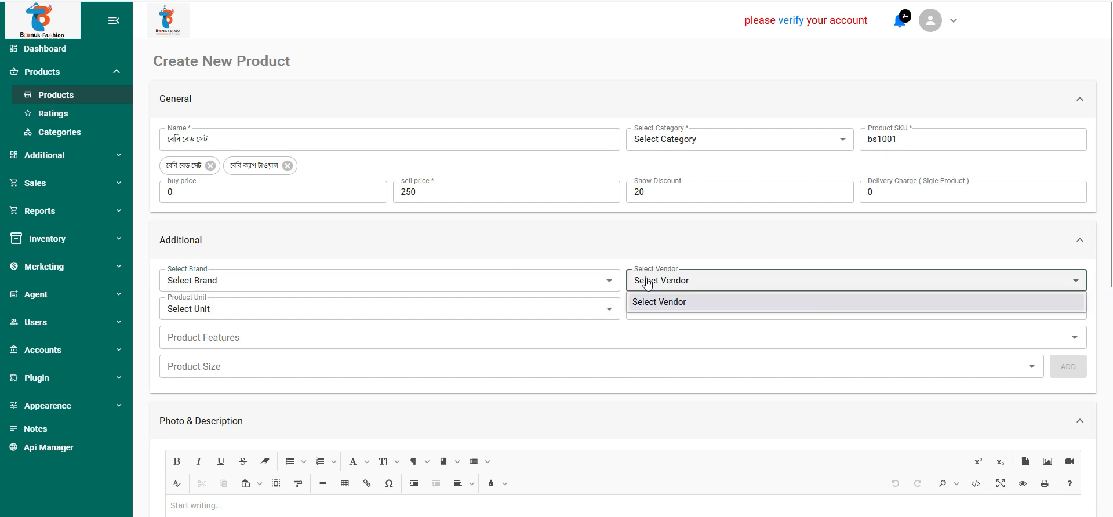
click(647, 283)
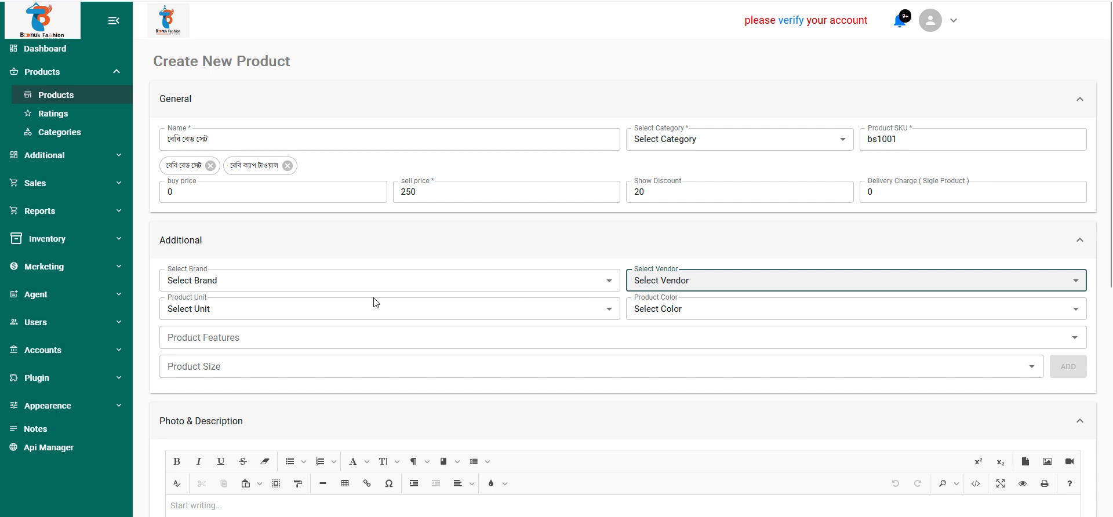
Set the new product's unit to PCS and add Green as its color
click(208, 311)
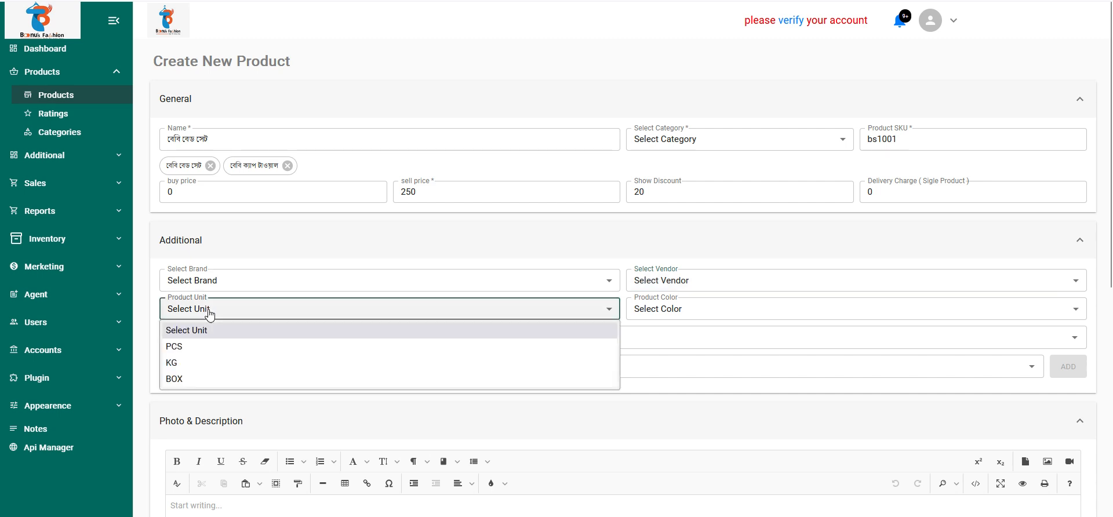
click(183, 347)
click(681, 317)
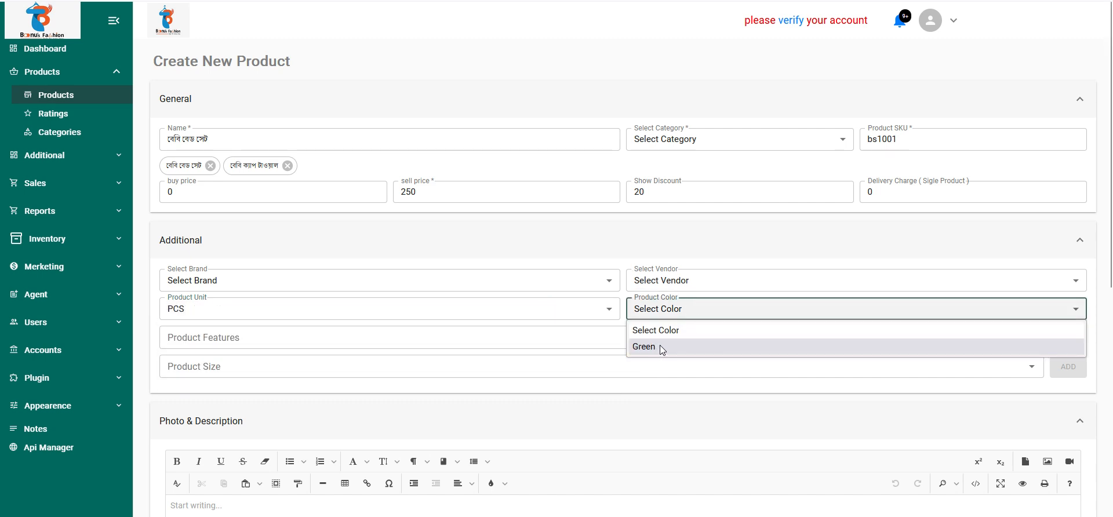
click(662, 347)
click(673, 294)
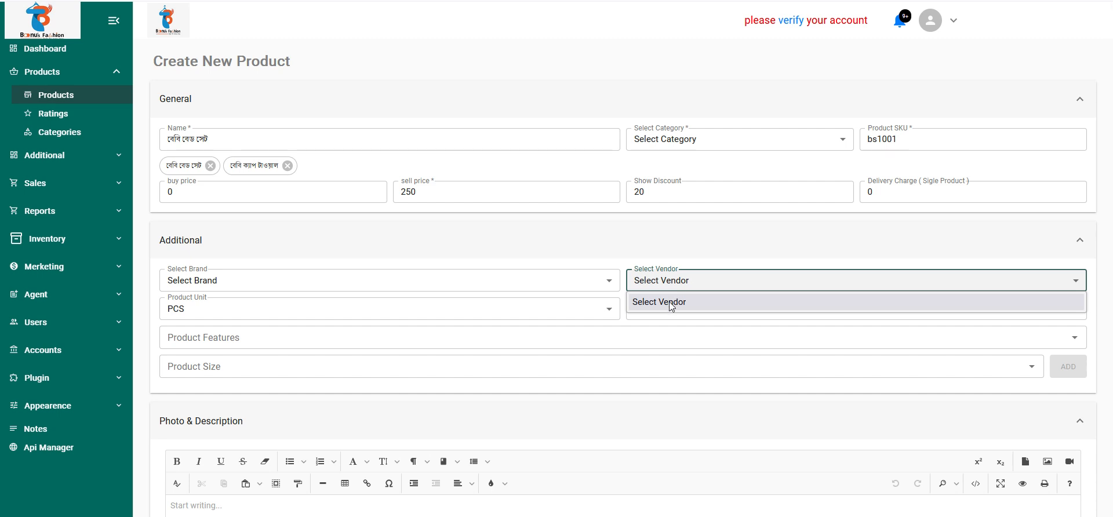
click(671, 302)
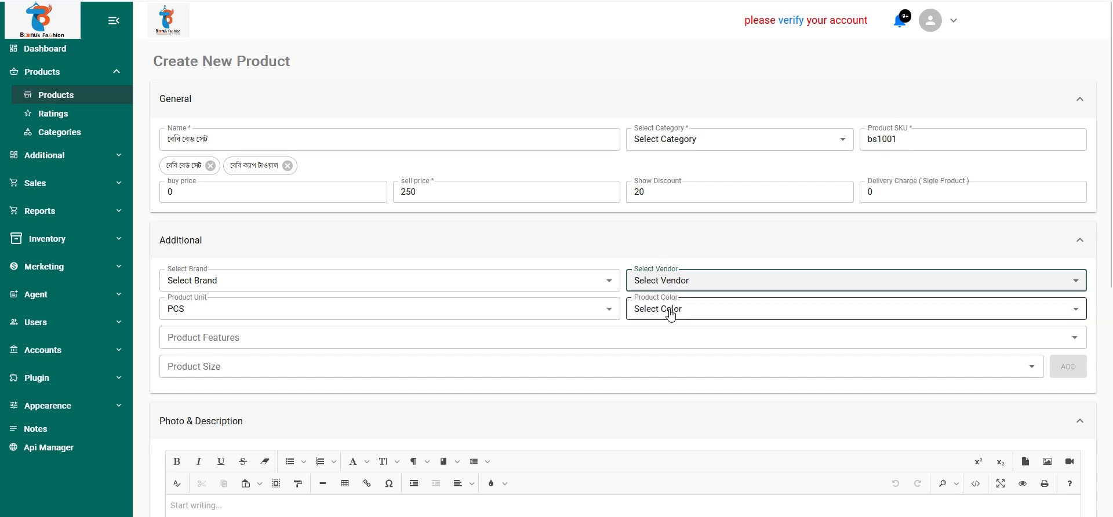
click(670, 308)
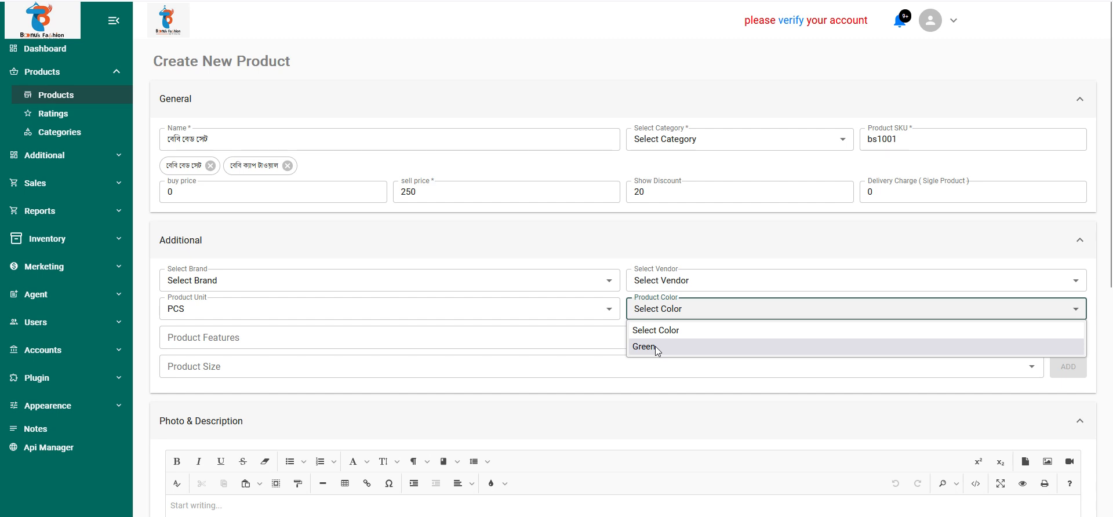
click(655, 346)
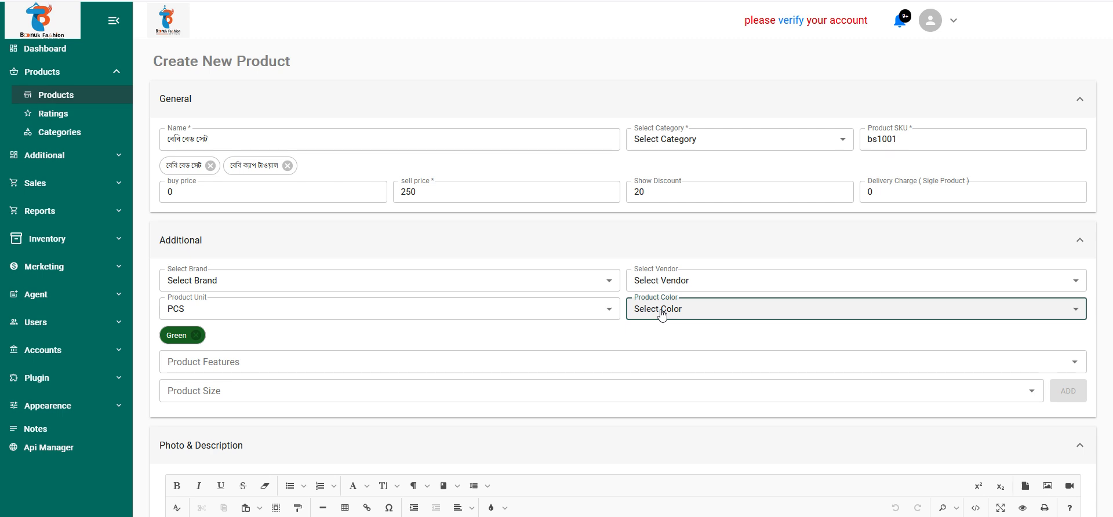
Check the product feature choices and select XL as the product size
click(238, 364)
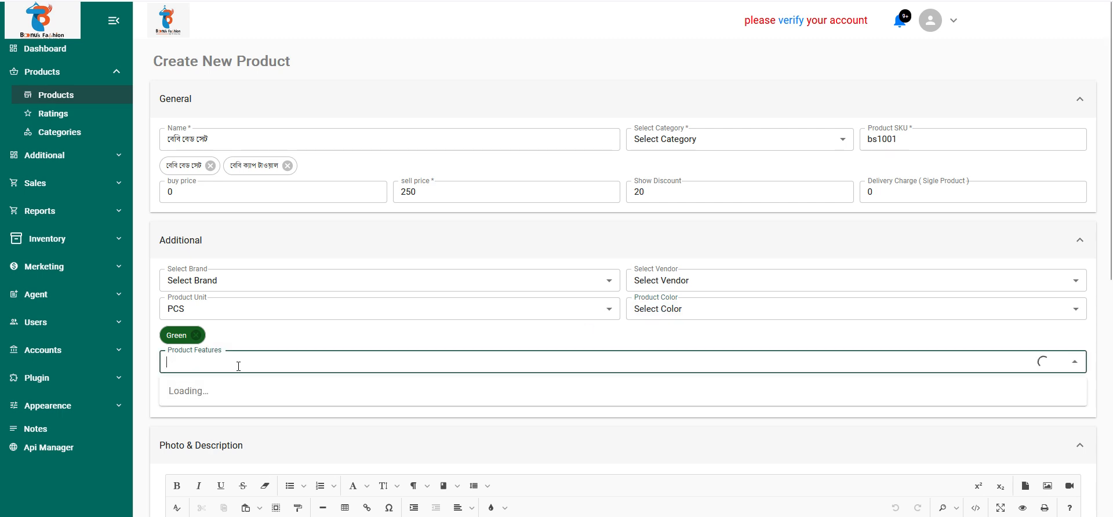
click(239, 365)
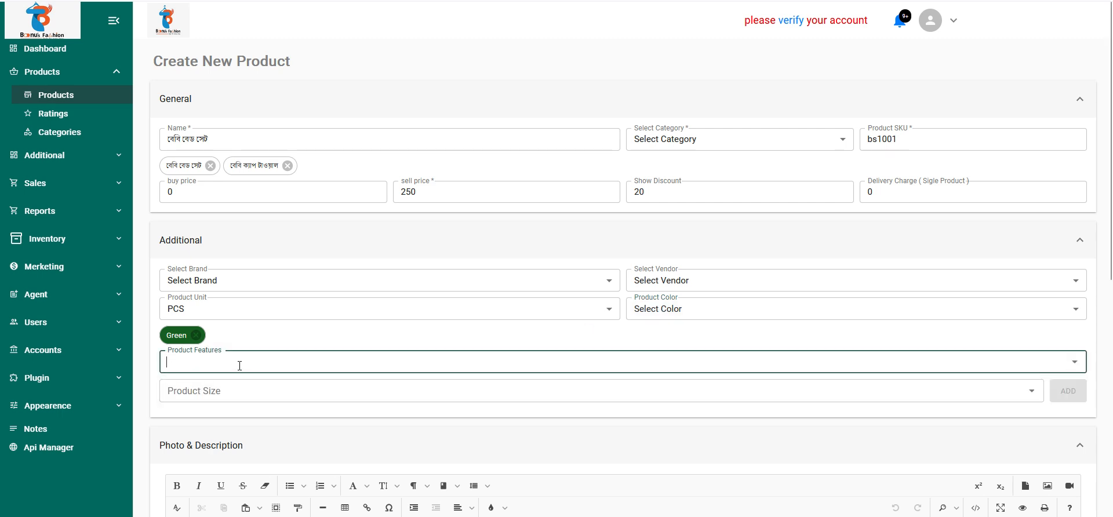
click(218, 390)
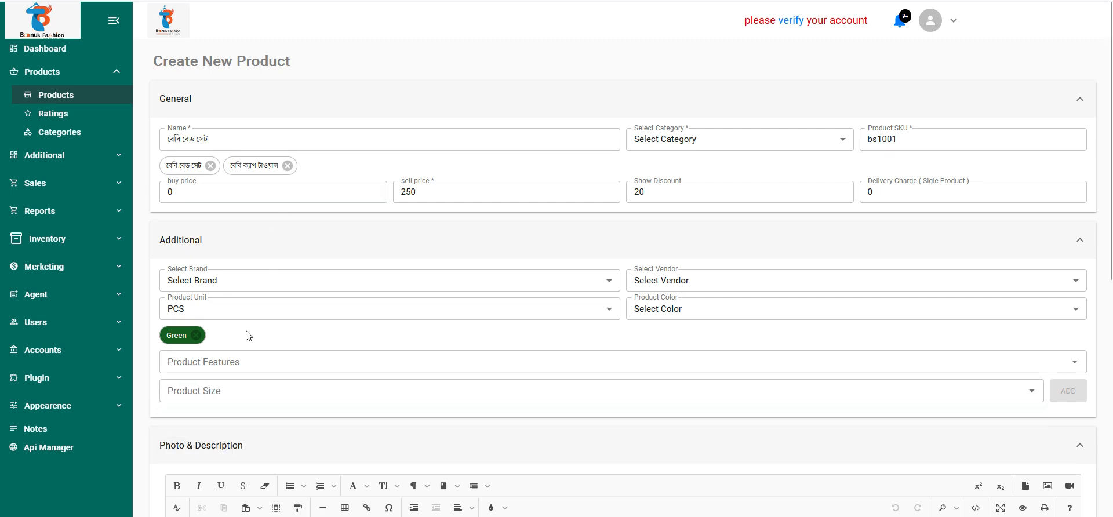
click(206, 394)
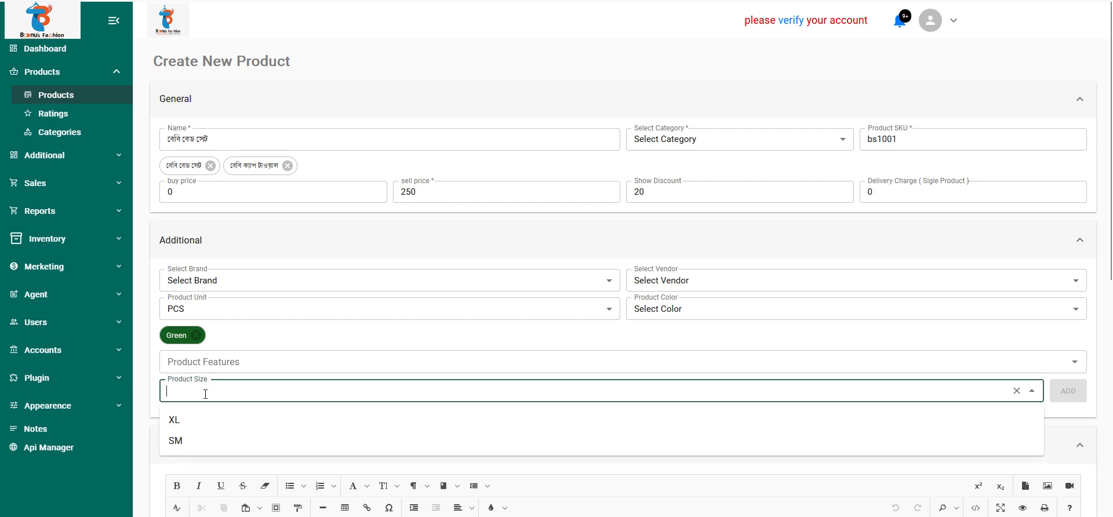
click(175, 420)
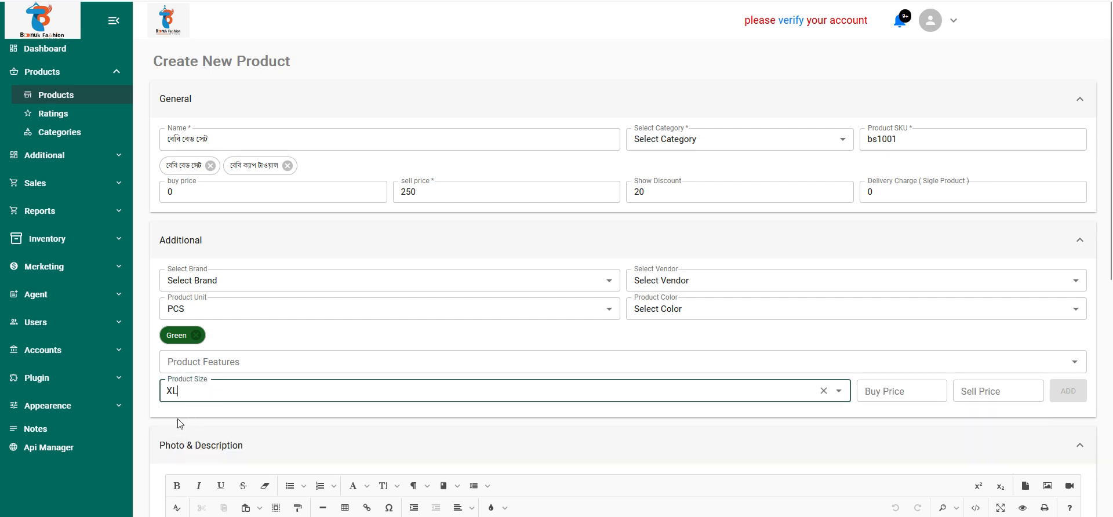
Give the XL size a buy price of 0 and a sell price of 270, and add it to the product
click(889, 391)
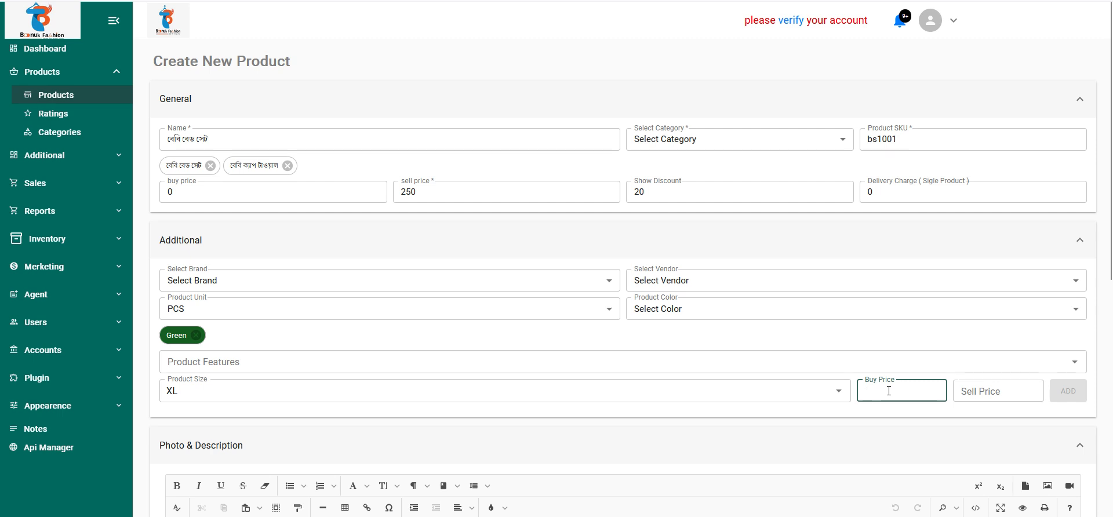
key(Tab)
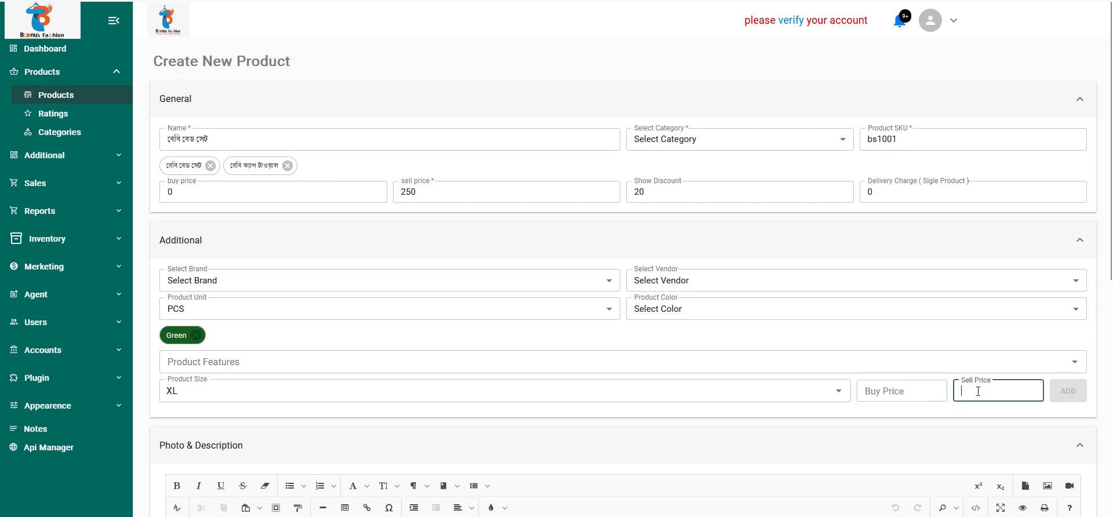
click(891, 394)
text(0)
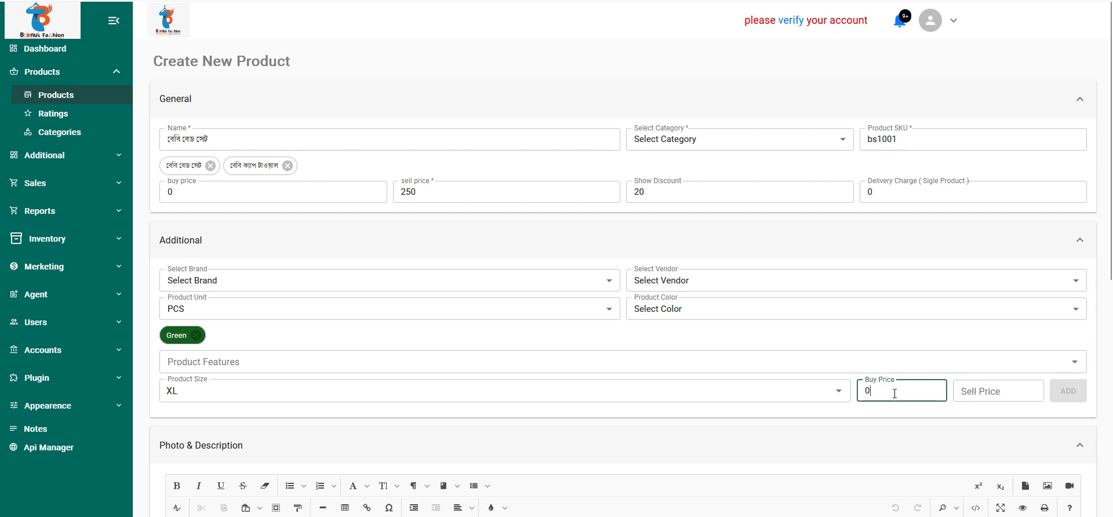
click(988, 389)
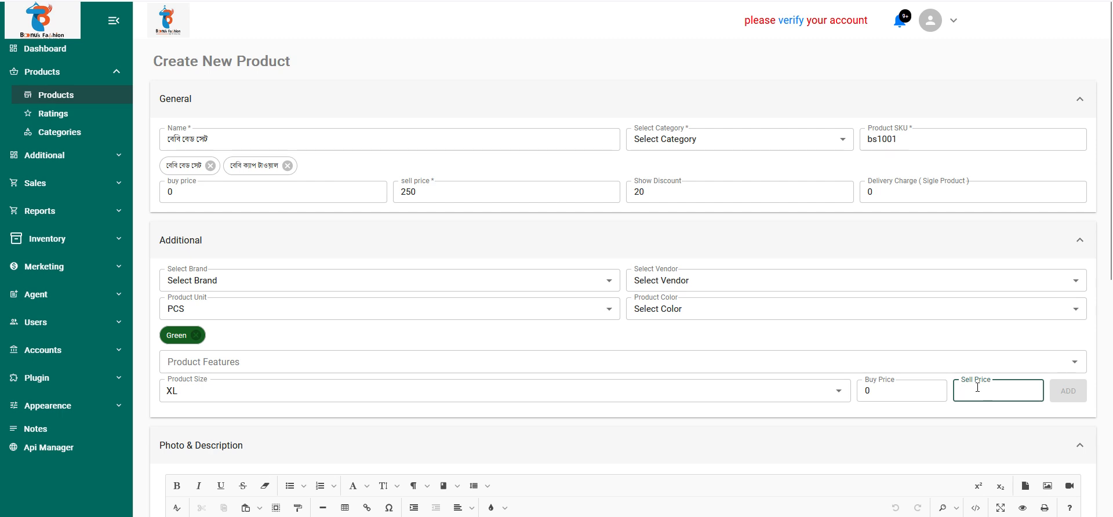
text(25)
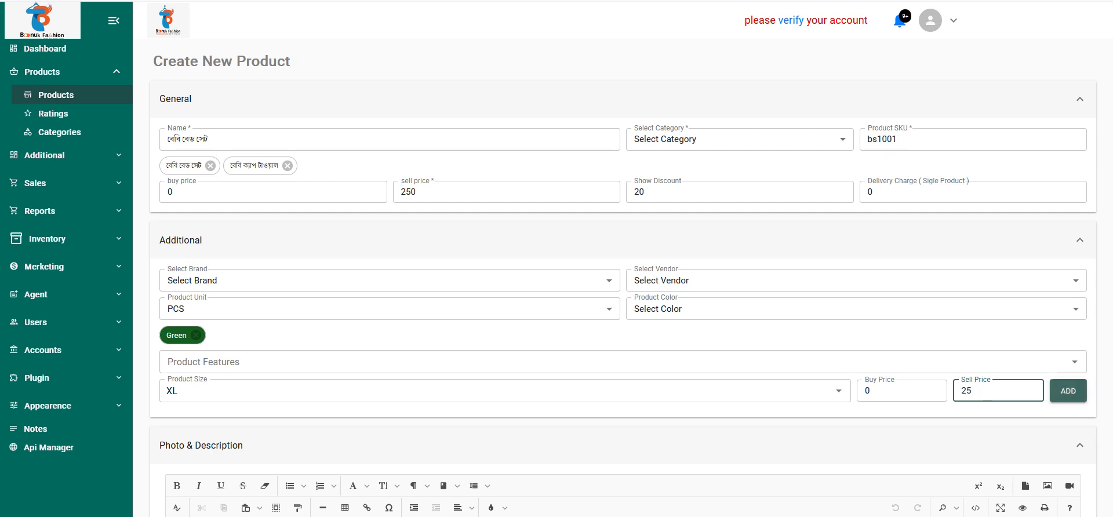
text(0)
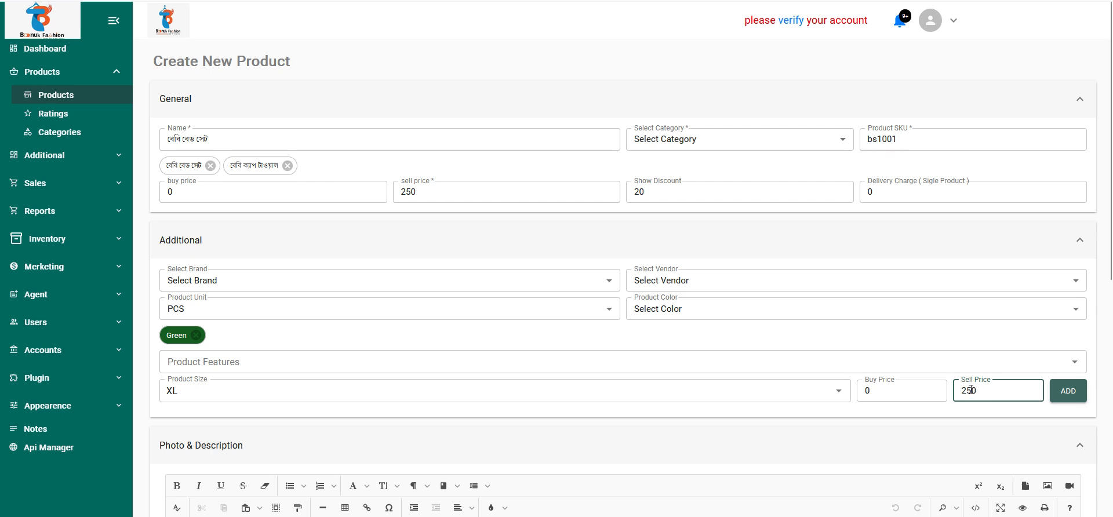
drag(970, 390, 967, 390)
text(7)
click(1068, 391)
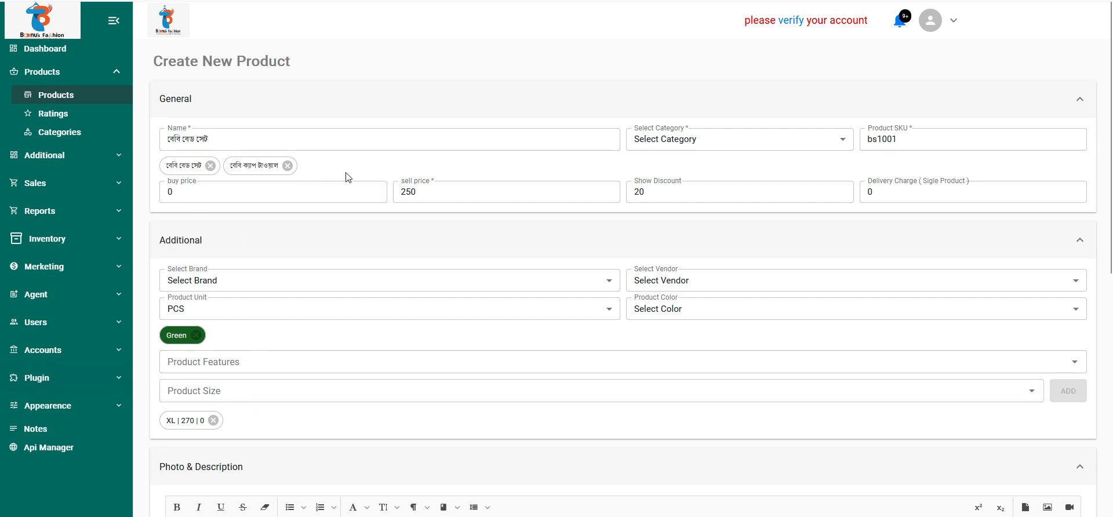
Add the SM size to the product with a buy price of 0 and a sell price of 250
click(444, 188)
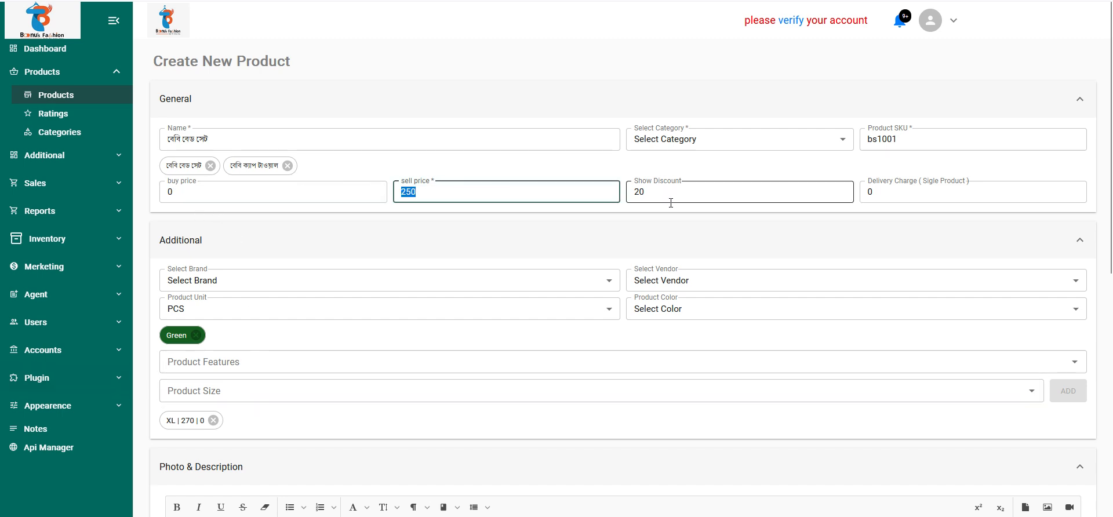
click(210, 390)
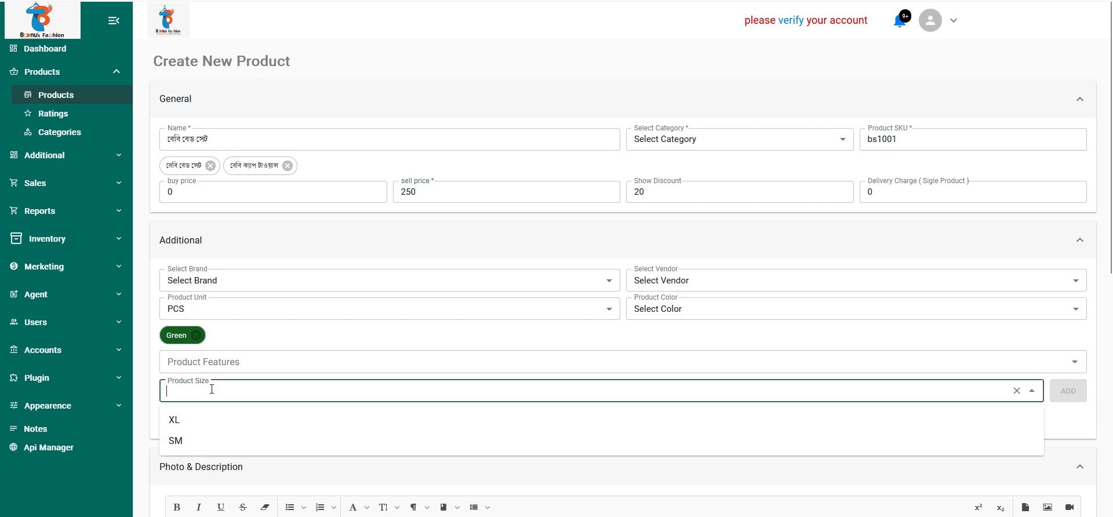
click(182, 443)
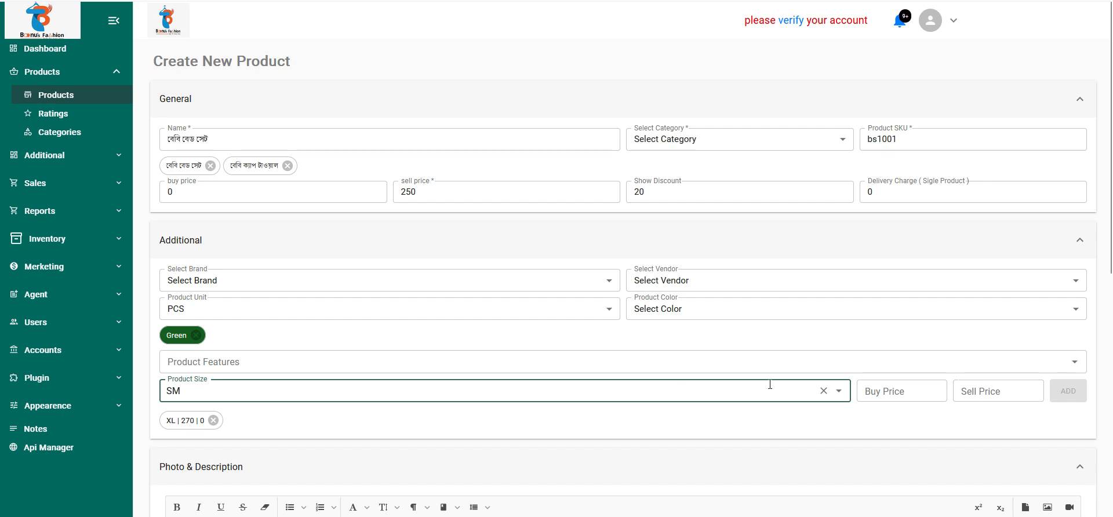
click(902, 398)
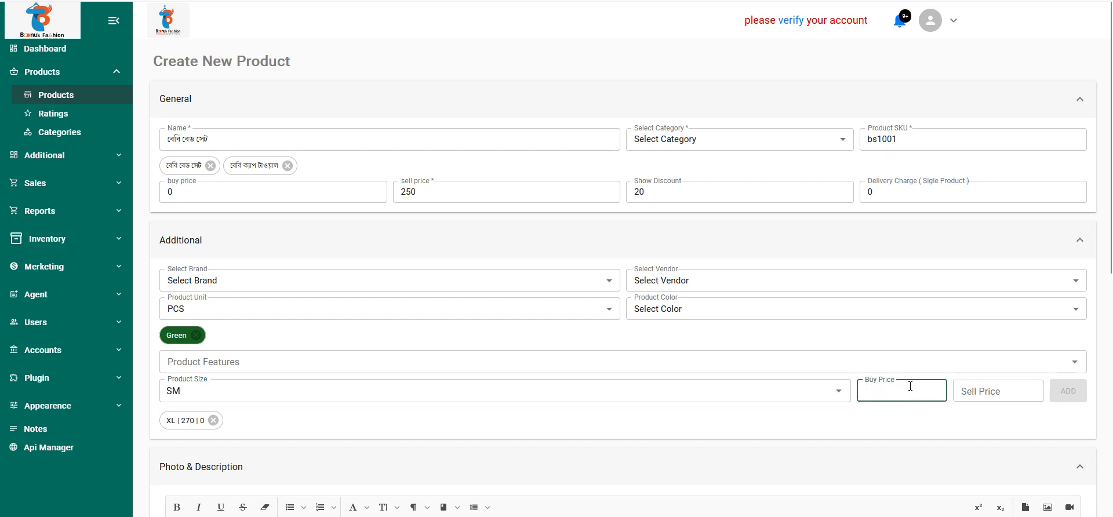
text(0)
click(991, 388)
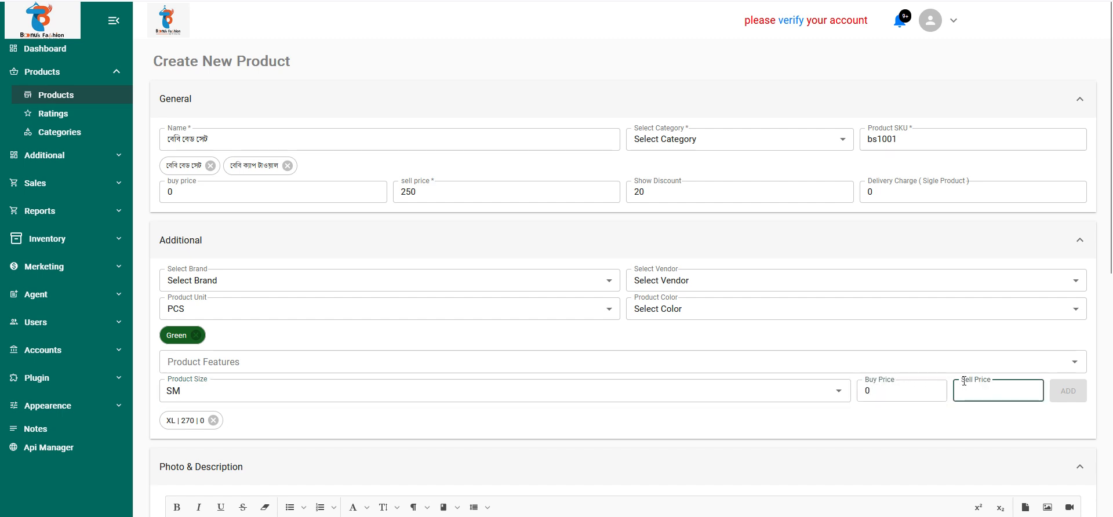
text(25)
text(0)
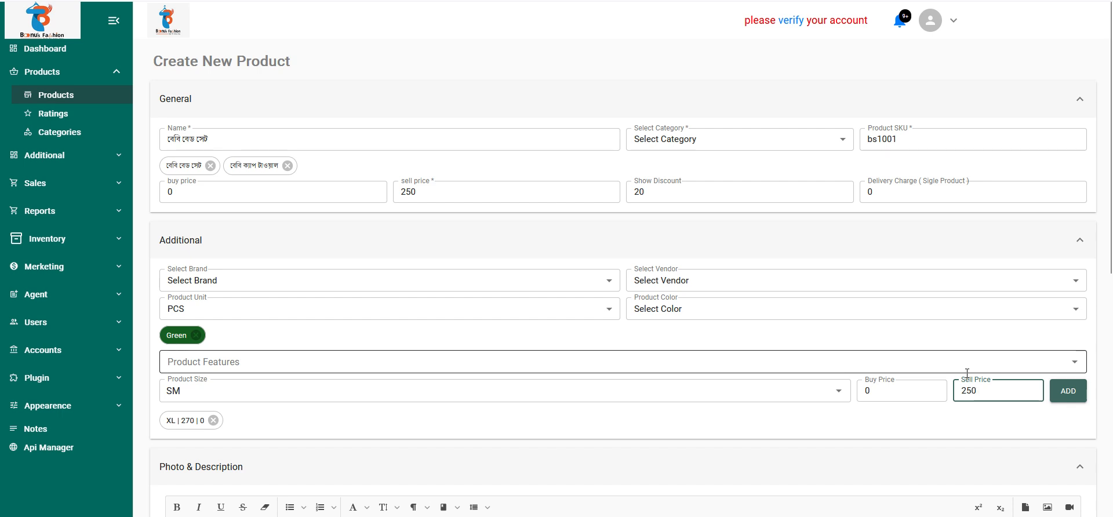
click(1073, 400)
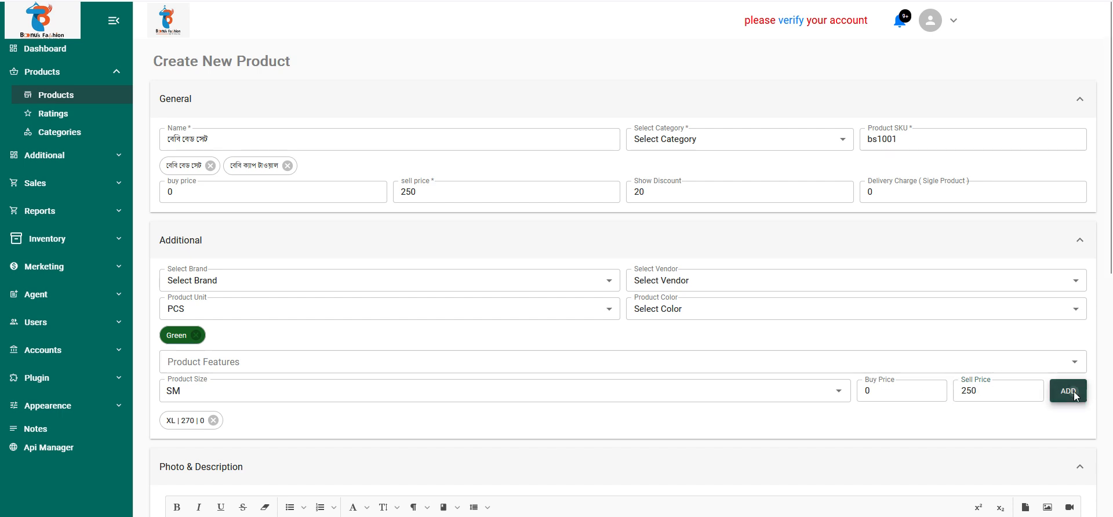
Write "বেবি বেড সেট" as the product description and make the text bold
scroll(261, 382, down, 1)
scroll(261, 381, down, 3)
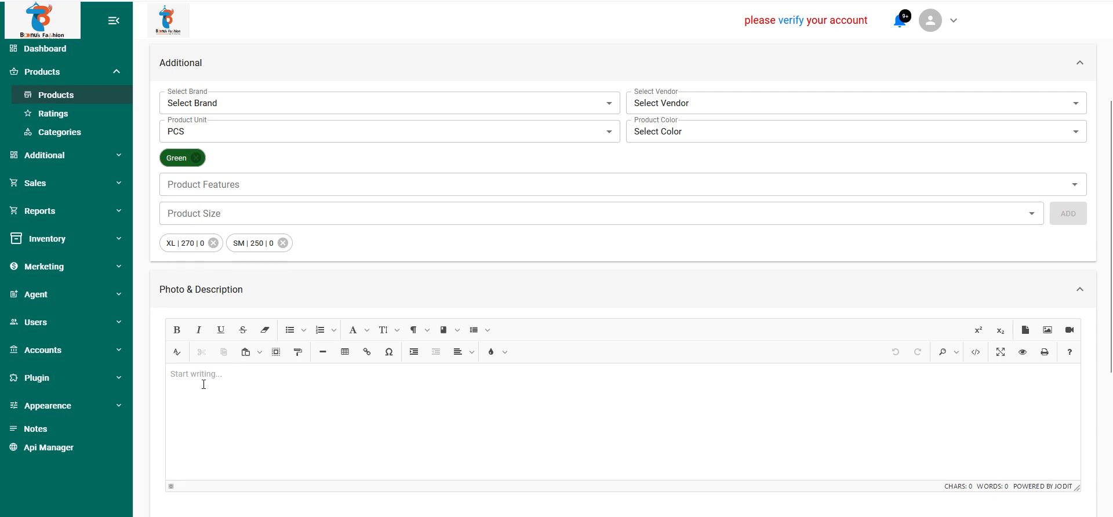
scroll(248, 278, down, 4)
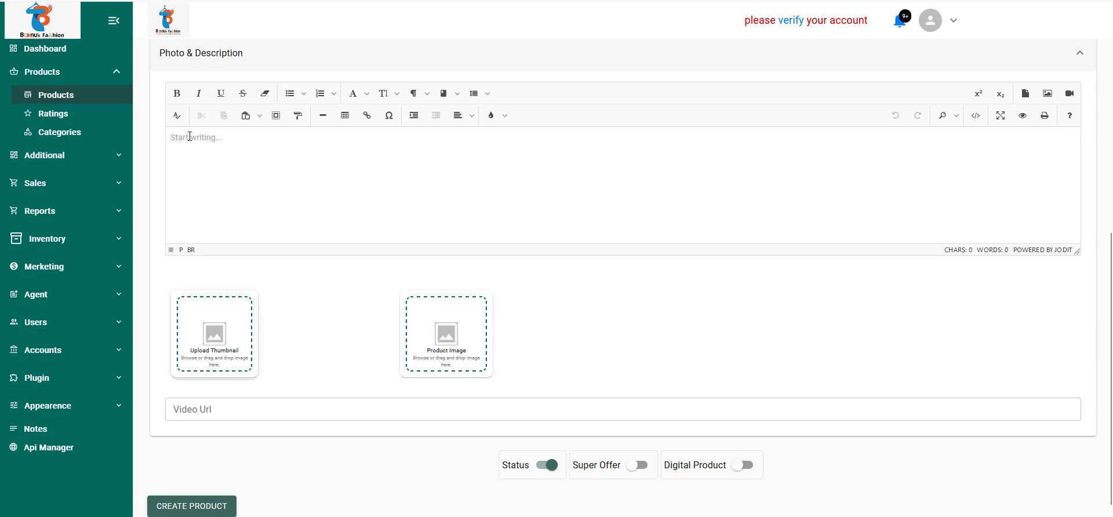
text(বেবি বেড সেট)
drag(212, 134, 164, 138)
click(177, 94)
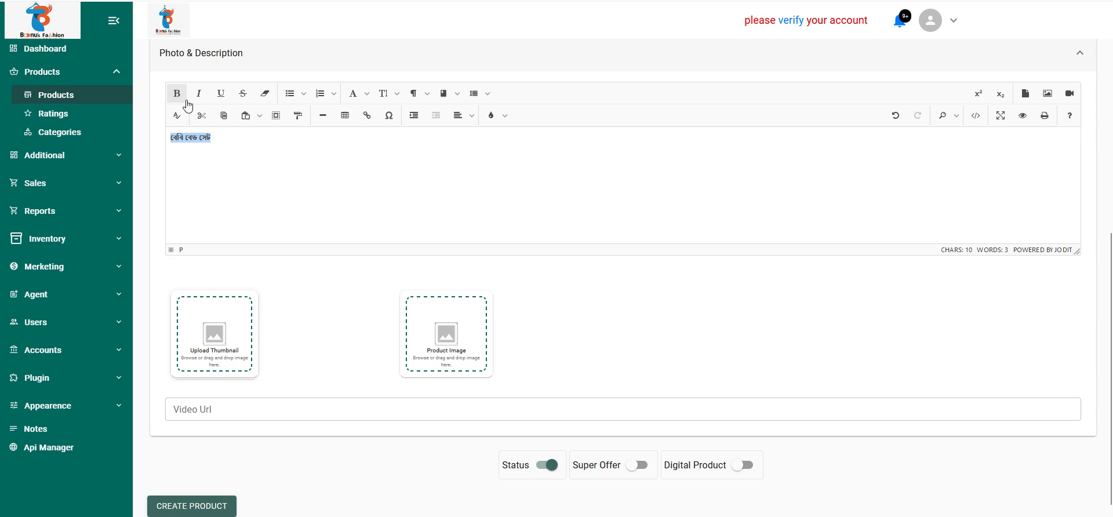
click(223, 141)
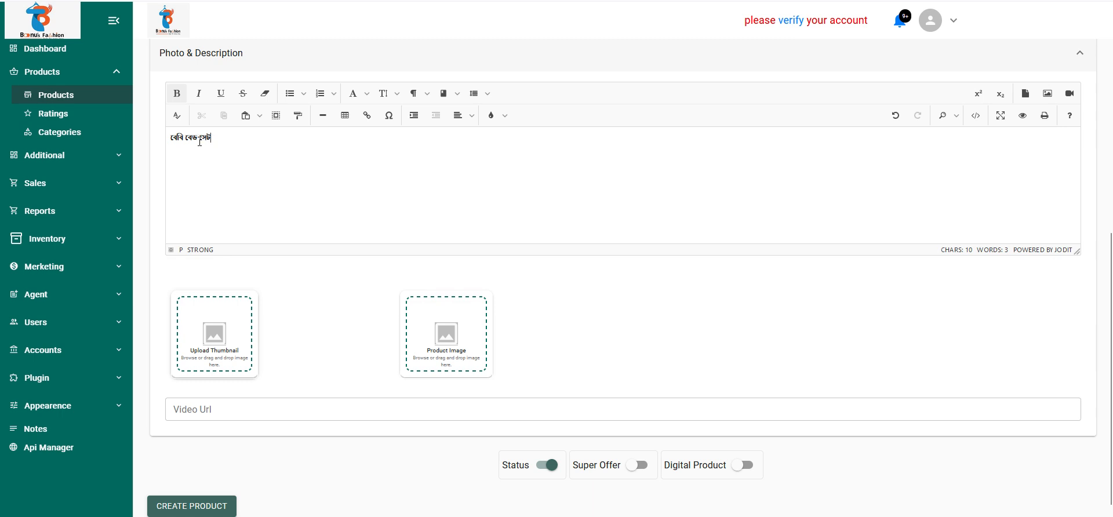
Upload Untitled3333.jpg as the product thumbnail, enlarging the crop area to cover the whole image
click(214, 341)
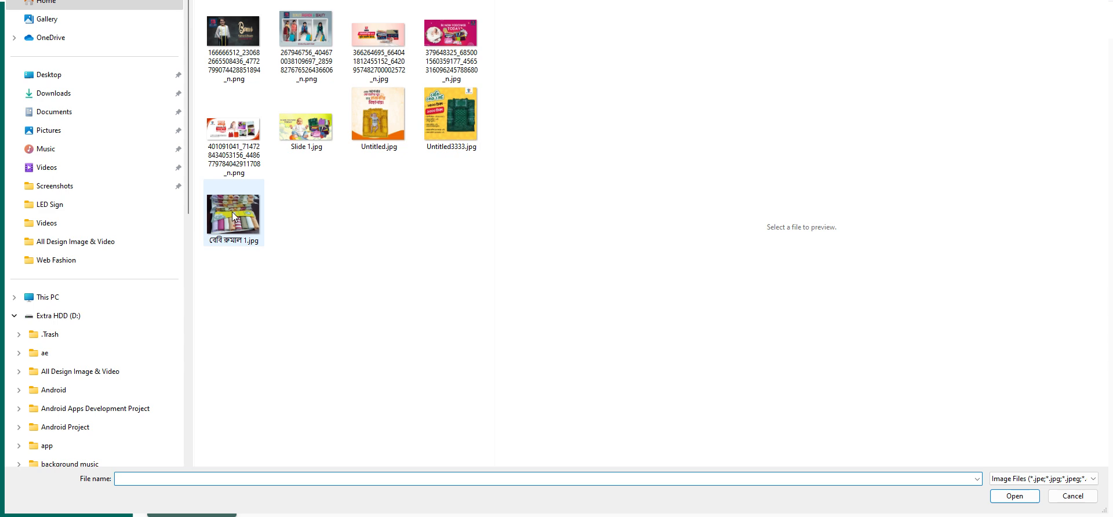
click(446, 106)
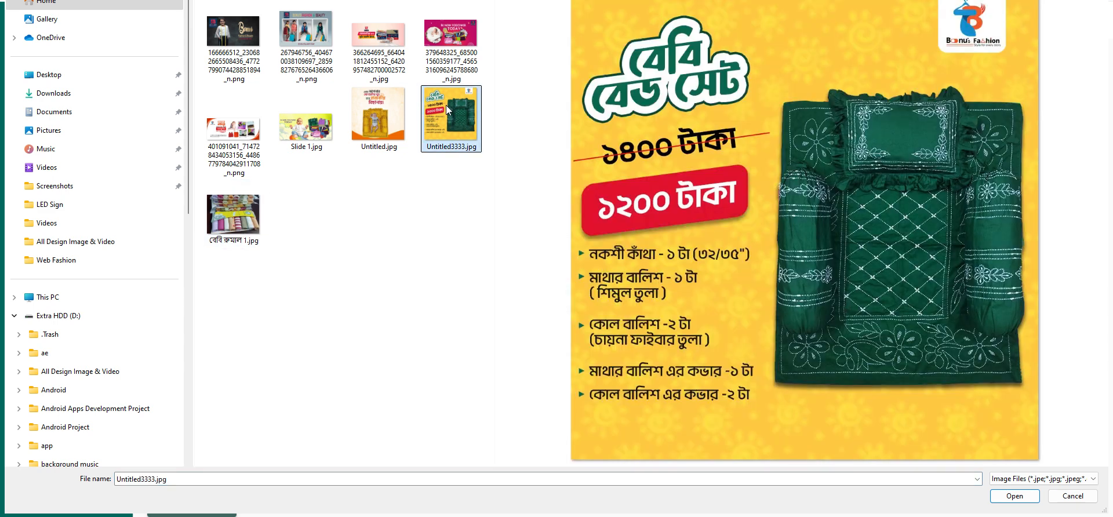
click(1014, 496)
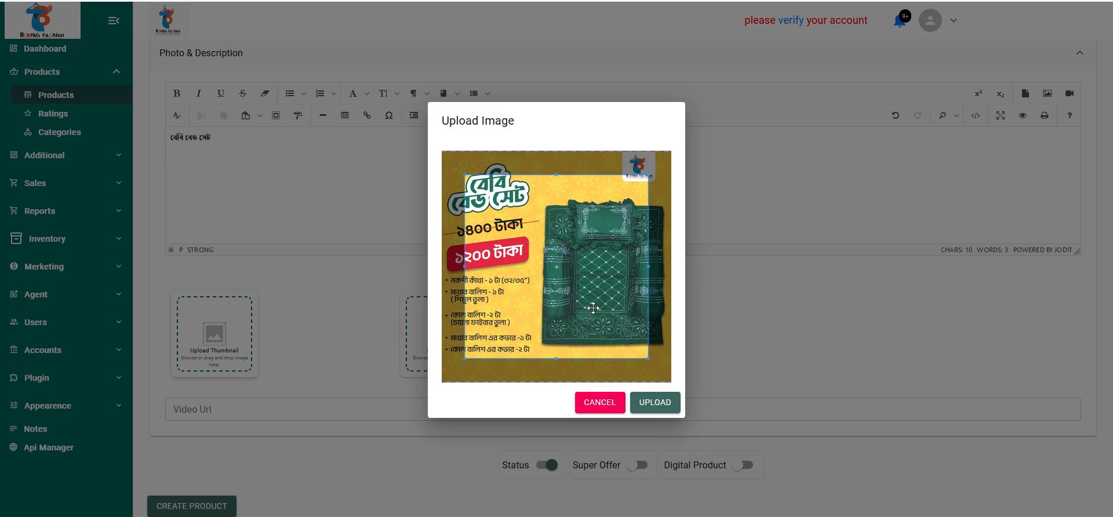
mouse_move(570, 281)
mouse_down()
mouse_move(564, 272)
mouse_move(586, 287)
mouse_move(572, 285)
mouse_up()
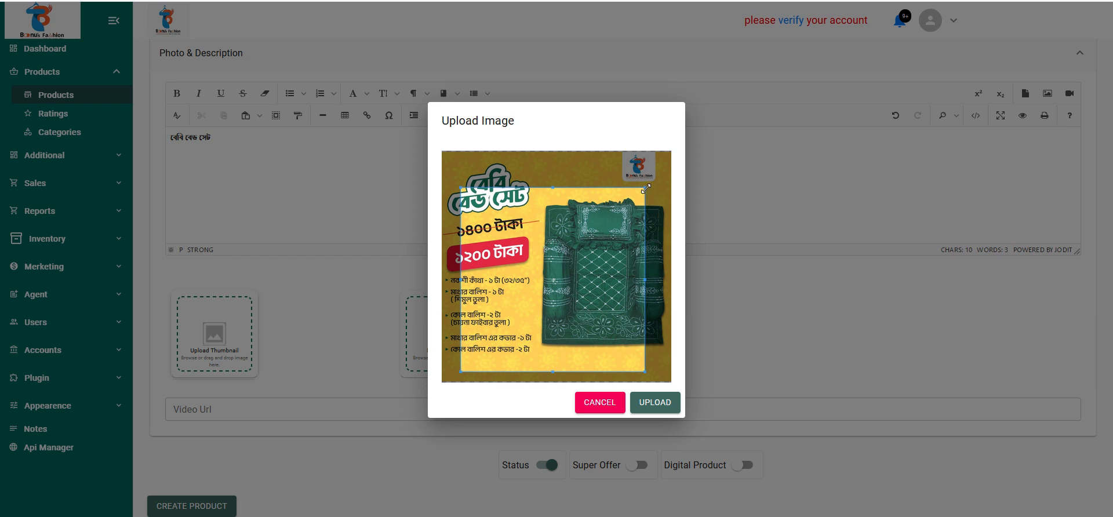
drag(644, 188, 682, 160)
drag(633, 228, 616, 218)
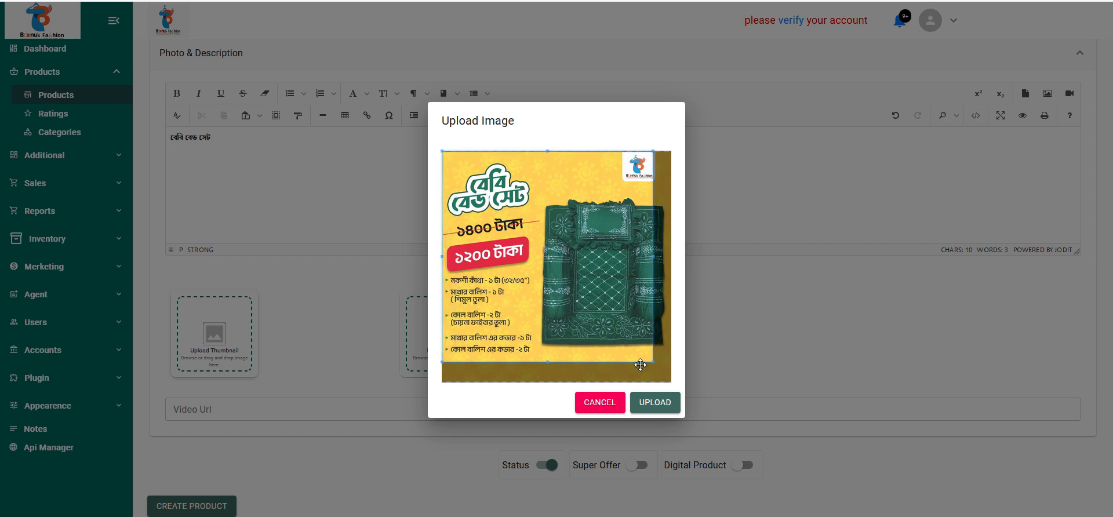
drag(653, 364, 668, 373)
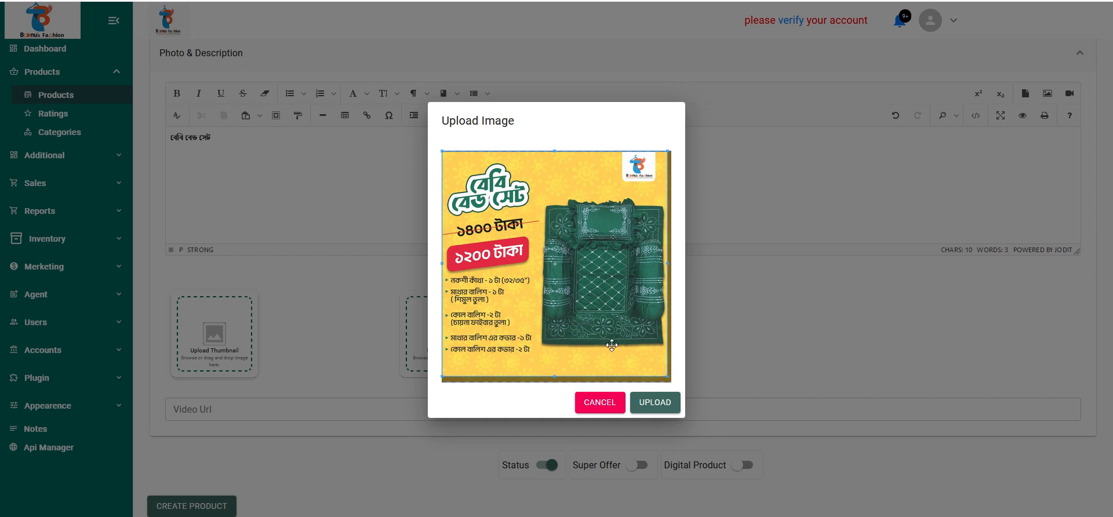
drag(612, 344, 612, 348)
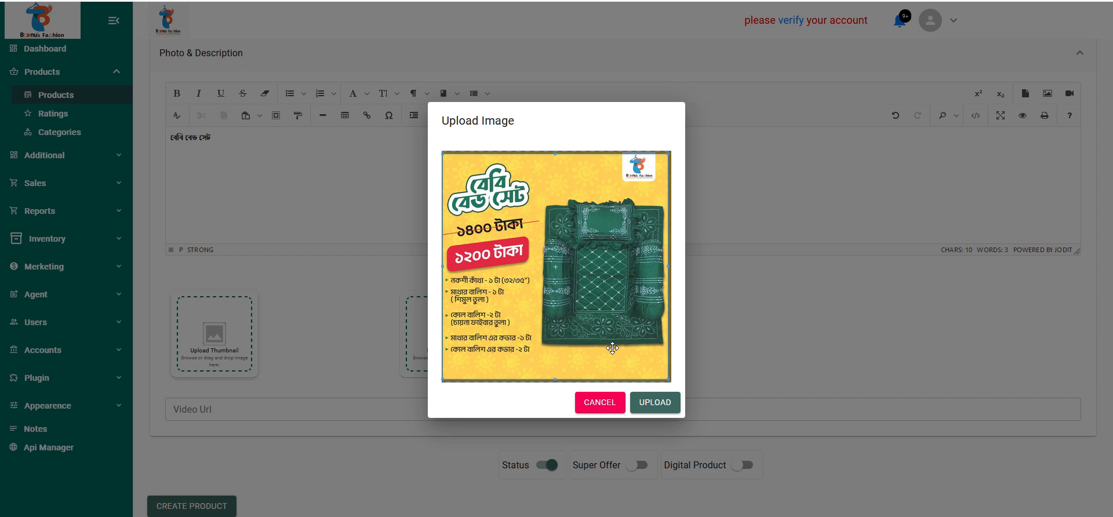
click(658, 402)
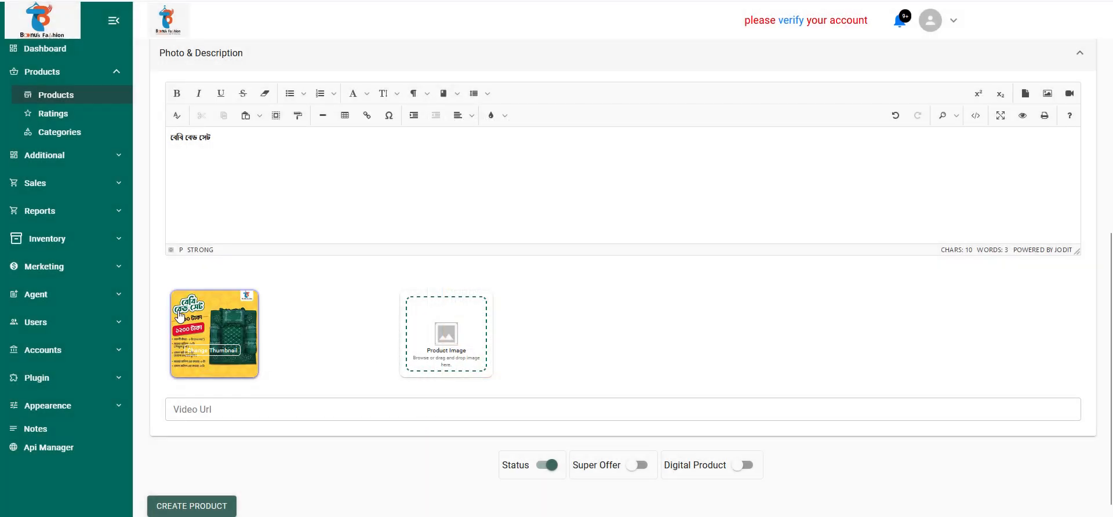
Add Untitled.jpg and Untitled3333.jpg as product images and move the green bed set image to first place
click(459, 351)
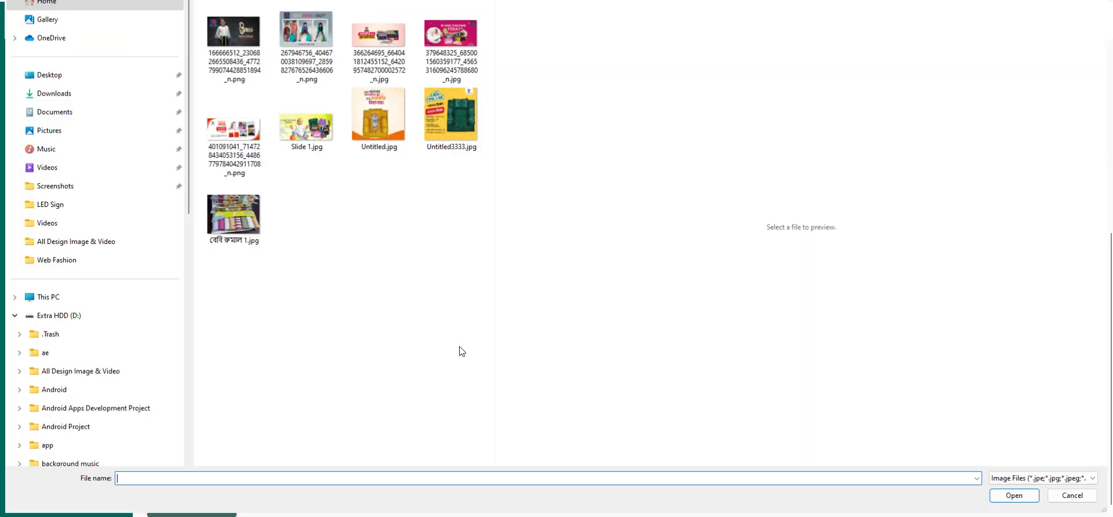
click(442, 146)
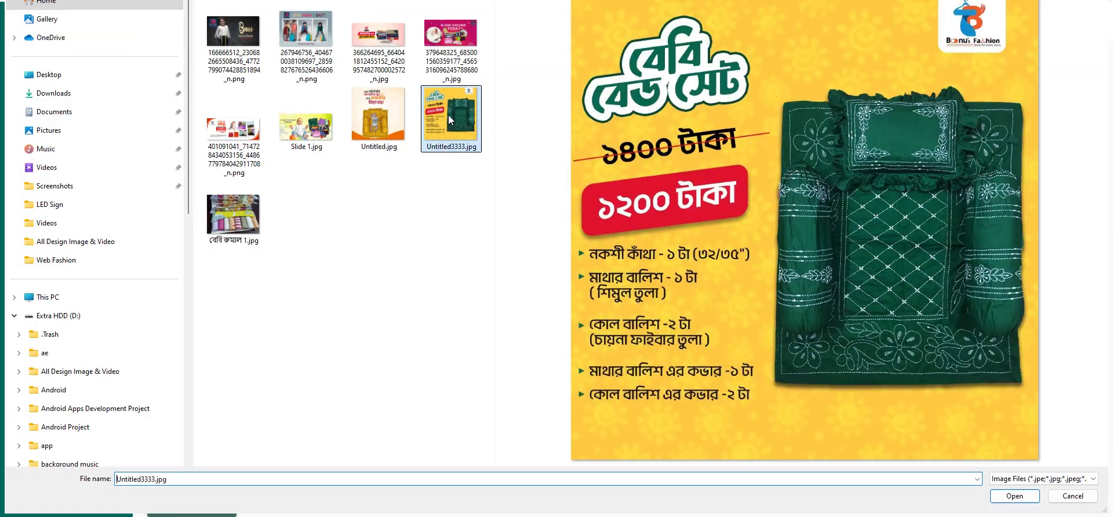
ctrl+click(372, 110)
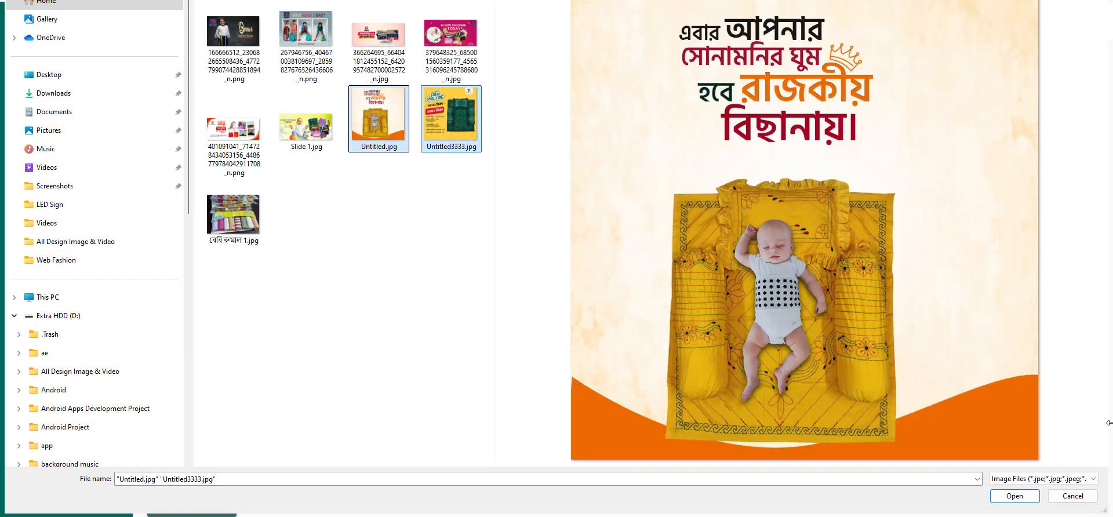
click(1010, 497)
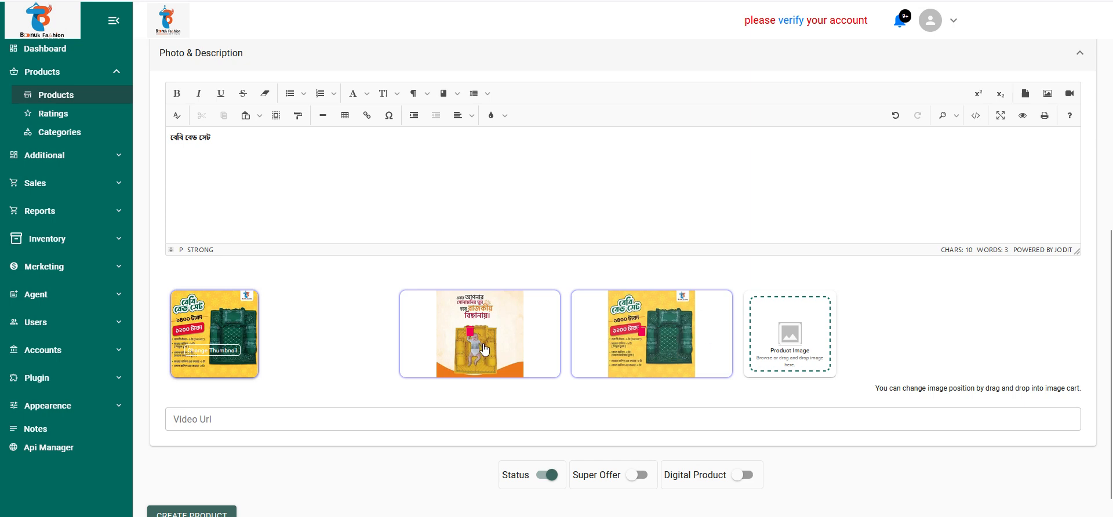
mouse_move(484, 346)
mouse_down()
mouse_move(655, 343)
mouse_move(474, 344)
mouse_up()
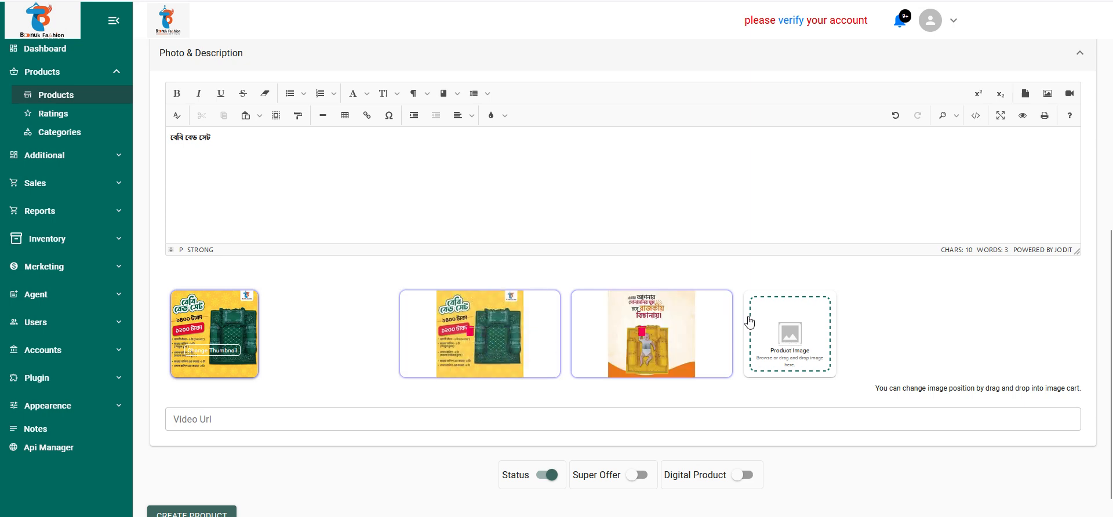
Try the Digital Product and Super Offer options on the product, turning each one back off
scroll(724, 290, down, 1)
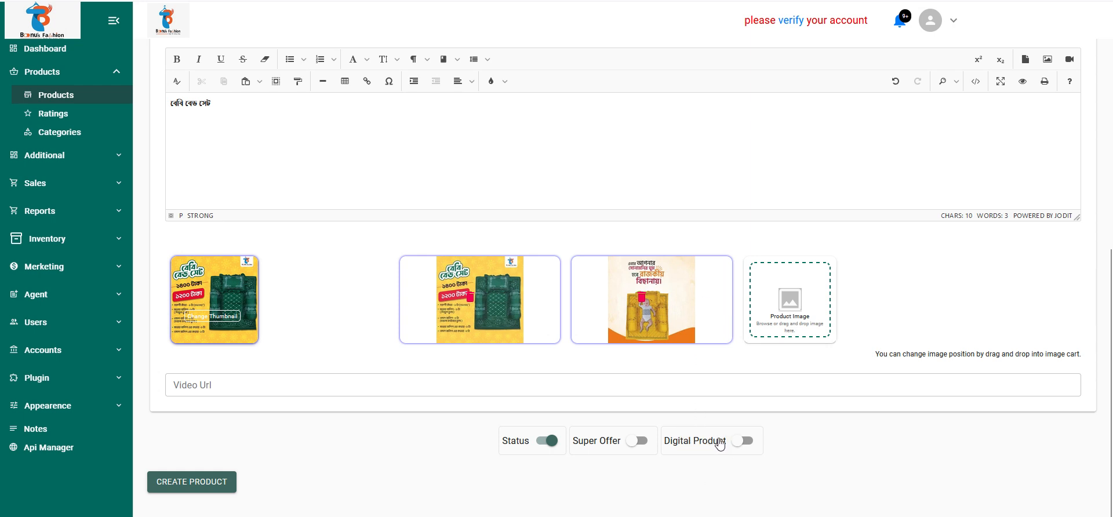
click(748, 441)
click(748, 442)
click(640, 443)
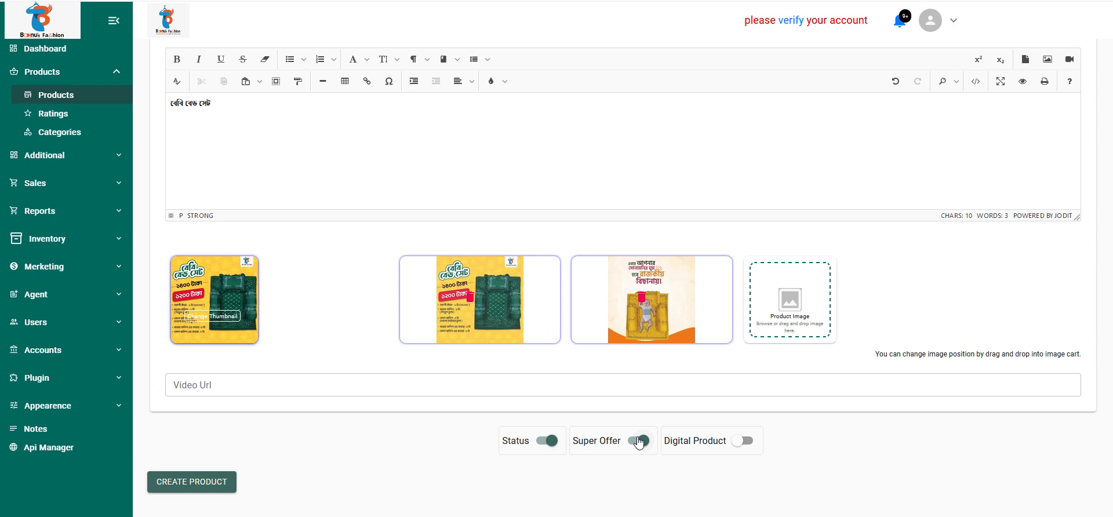
click(638, 442)
Examine the product's Video Url field and the description editor's options for inserting an image by URL
click(191, 385)
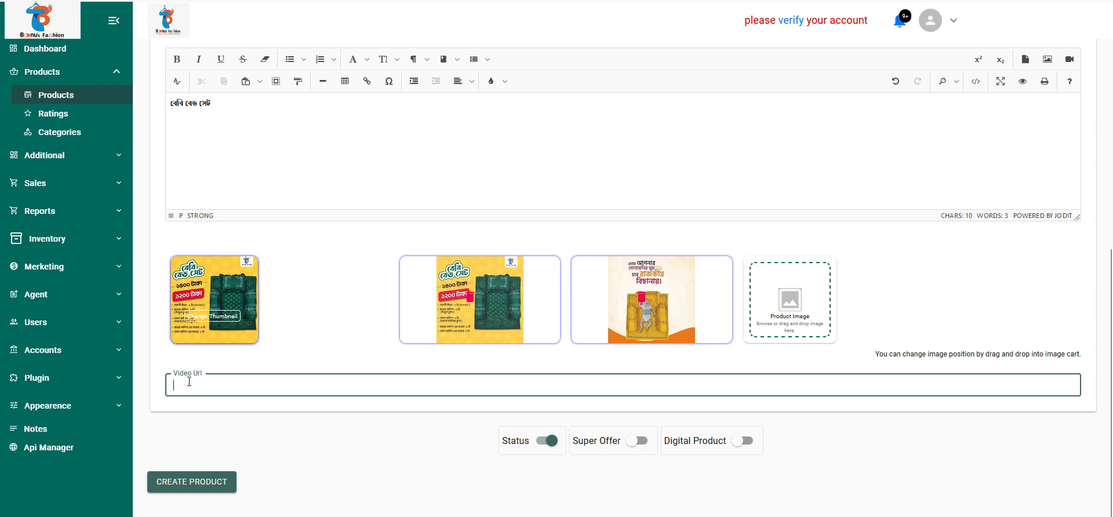
click(189, 382)
click(189, 382)
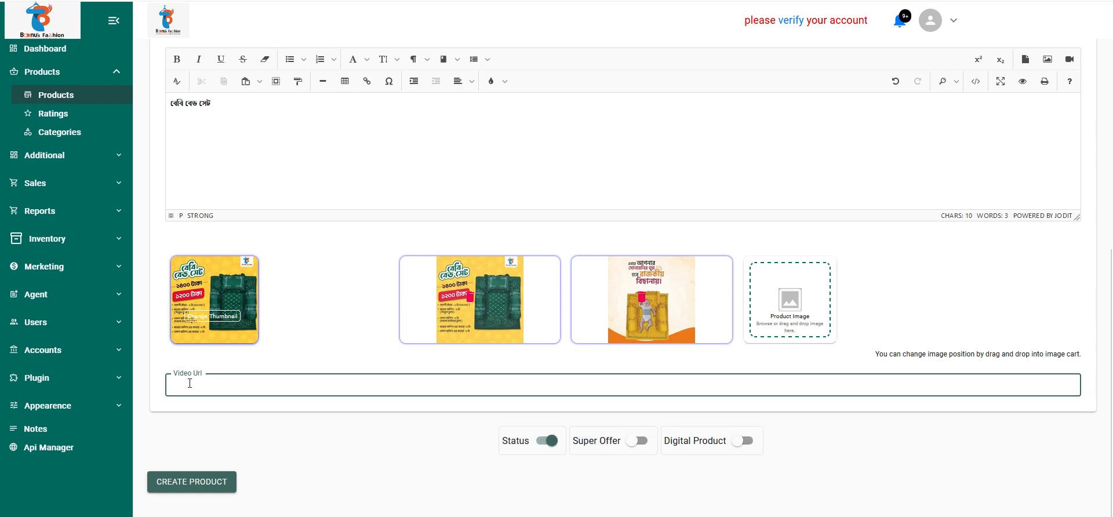
scroll(191, 383, up, 4)
click(232, 341)
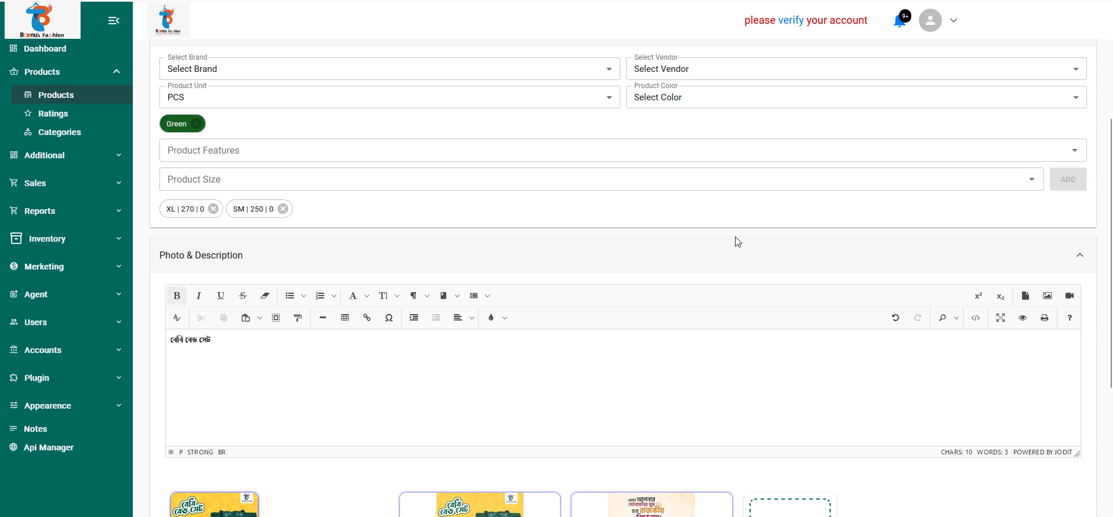
click(1046, 298)
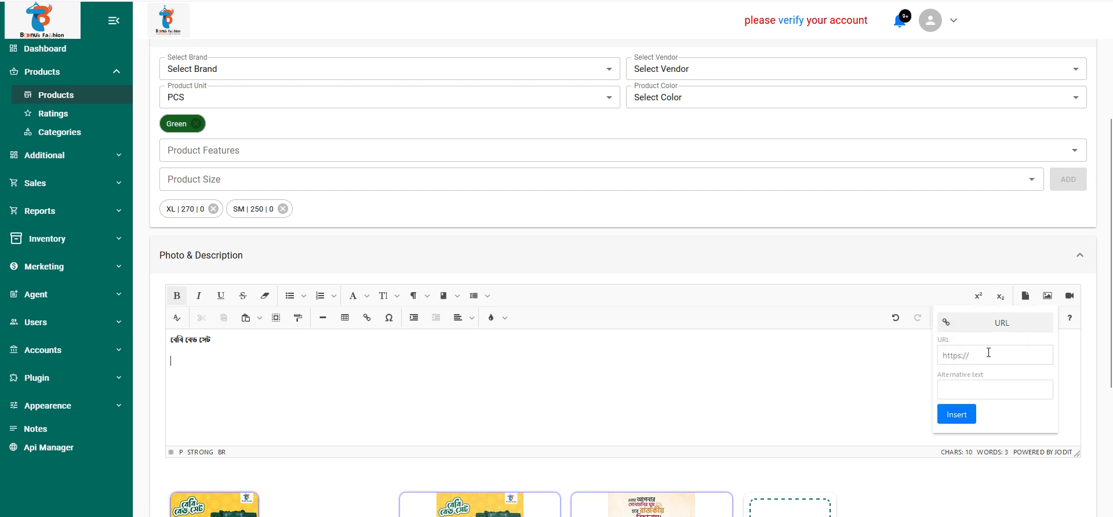
click(1001, 354)
click(904, 373)
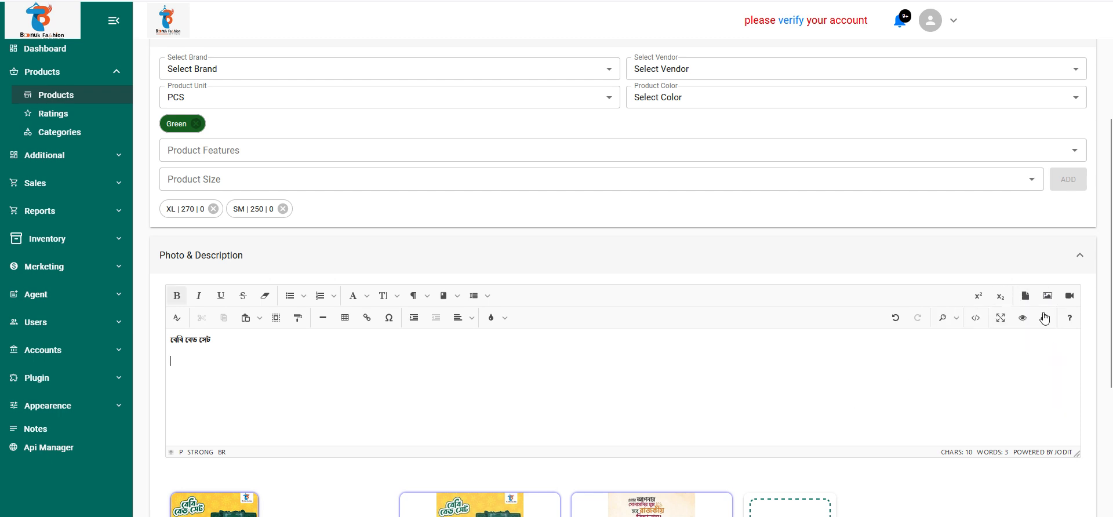
Examine the link and embed code options for inserting a video into the product description
click(1069, 296)
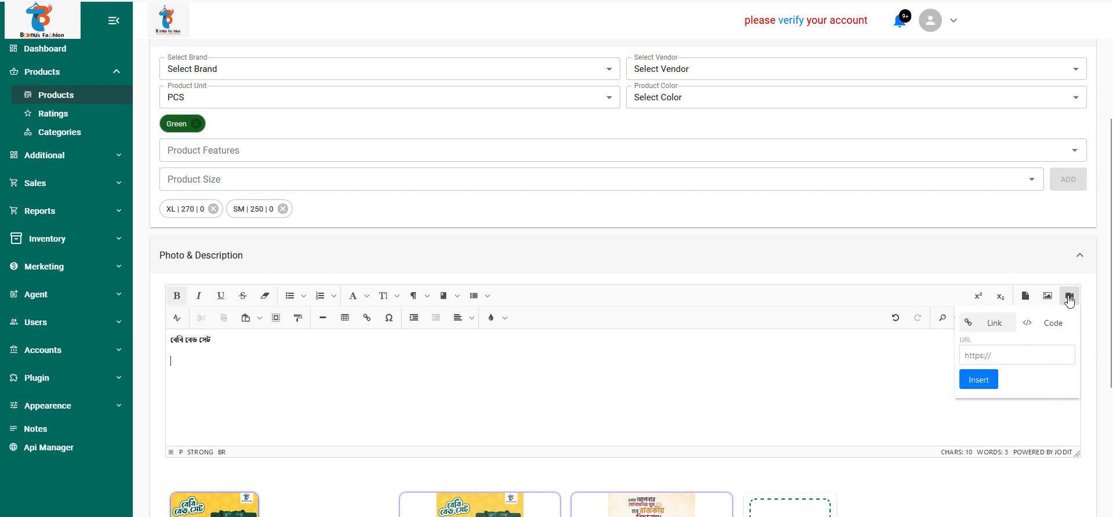
click(1043, 323)
click(1005, 353)
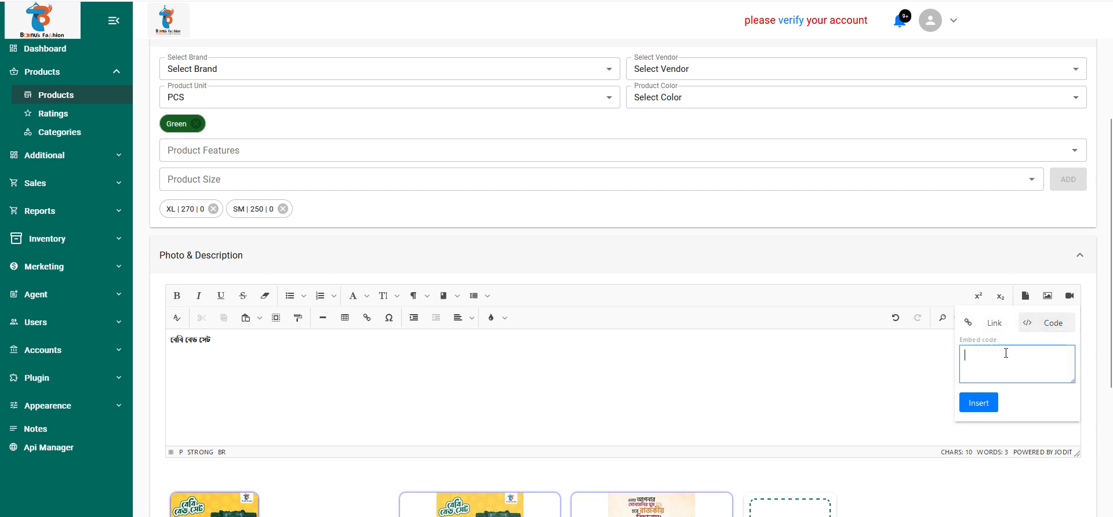
click(994, 323)
click(1011, 355)
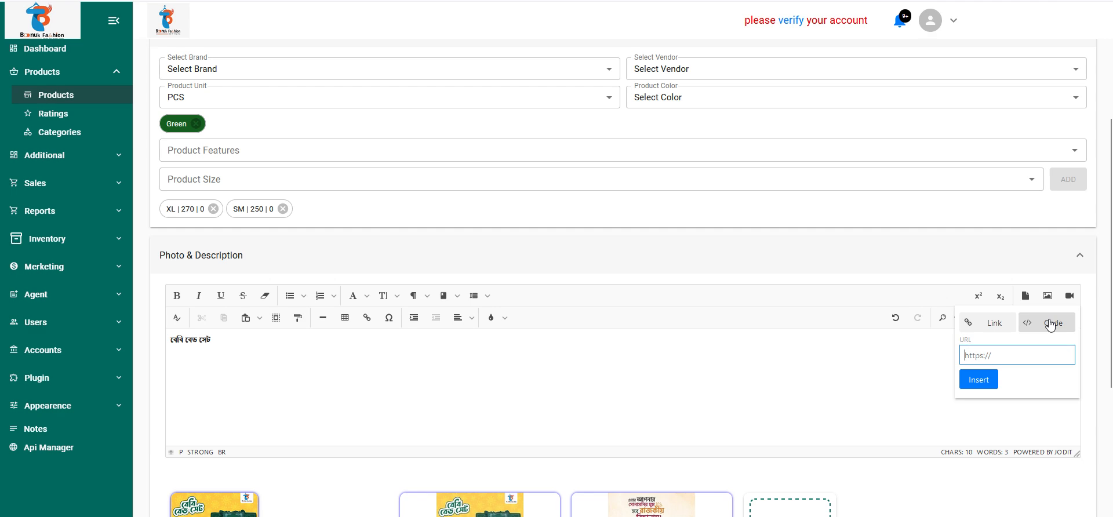
click(241, 385)
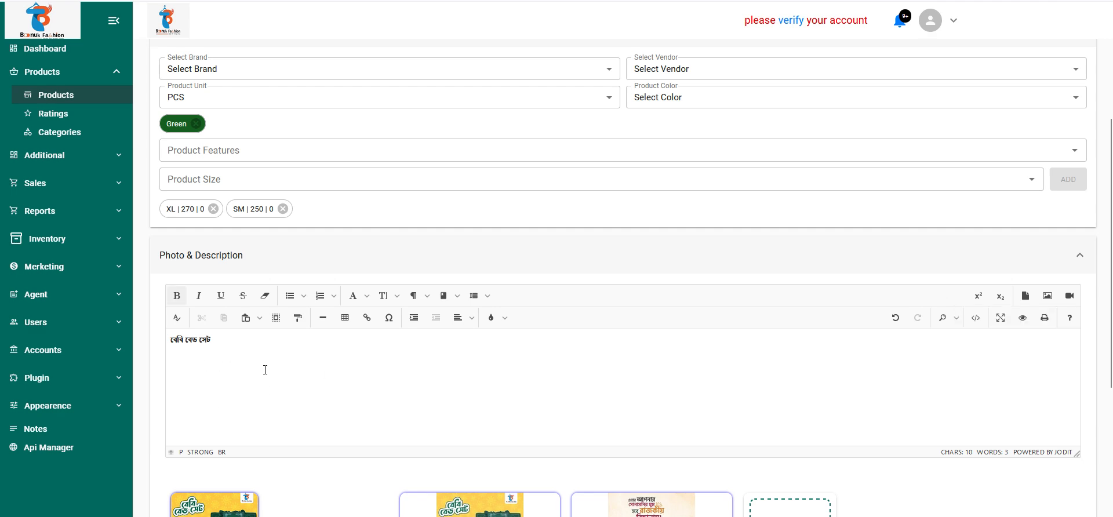
scroll(300, 354, down, 4)
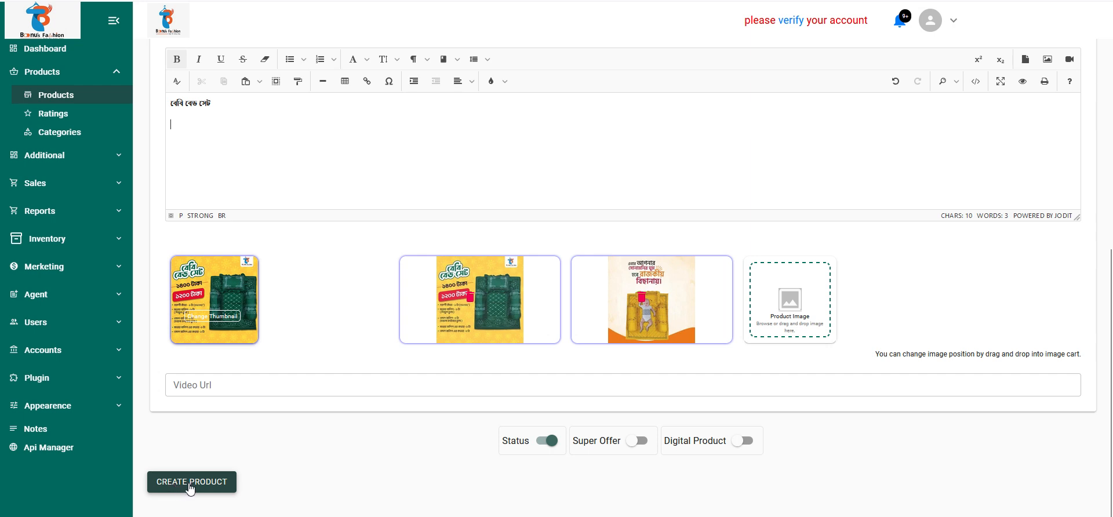
Switch to YouTube and copy the embed code of the open Khelajog cricket video
key(ctrl+Tab)
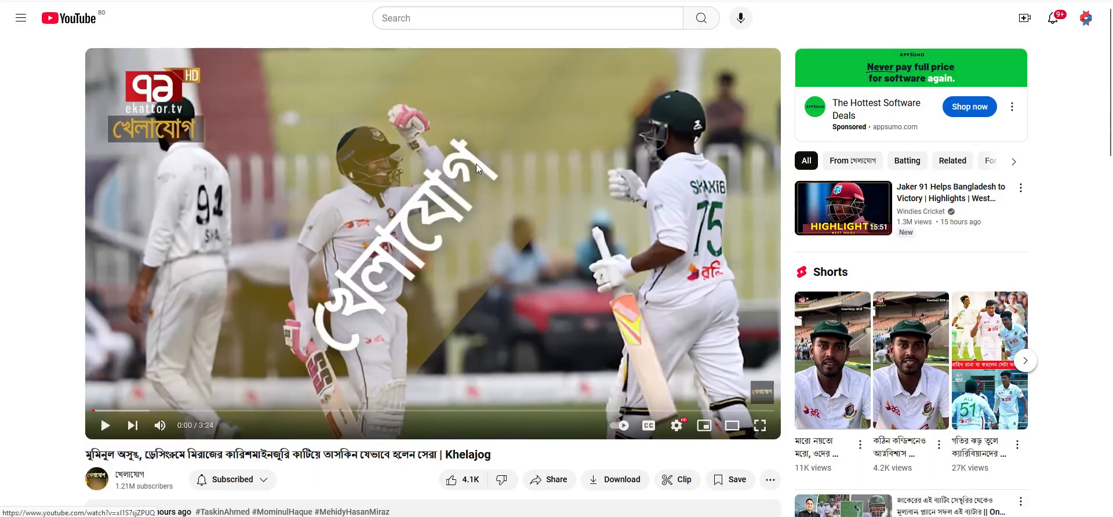
click(554, 481)
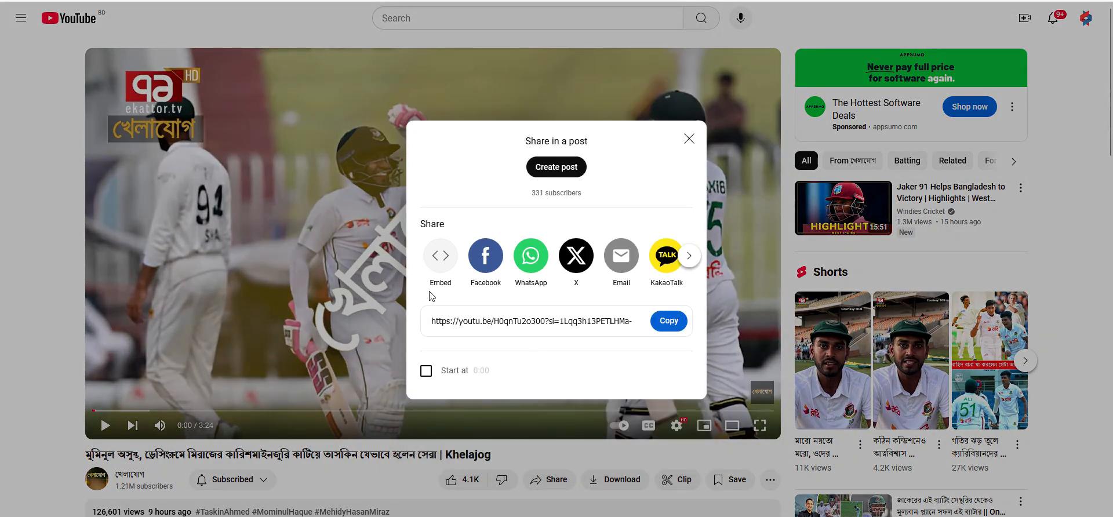
click(441, 257)
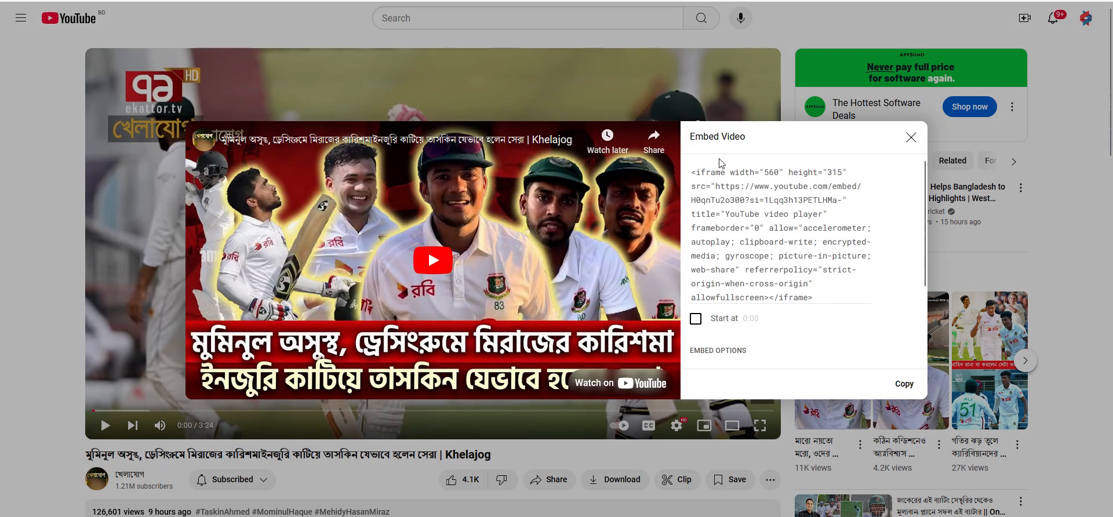
click(712, 172)
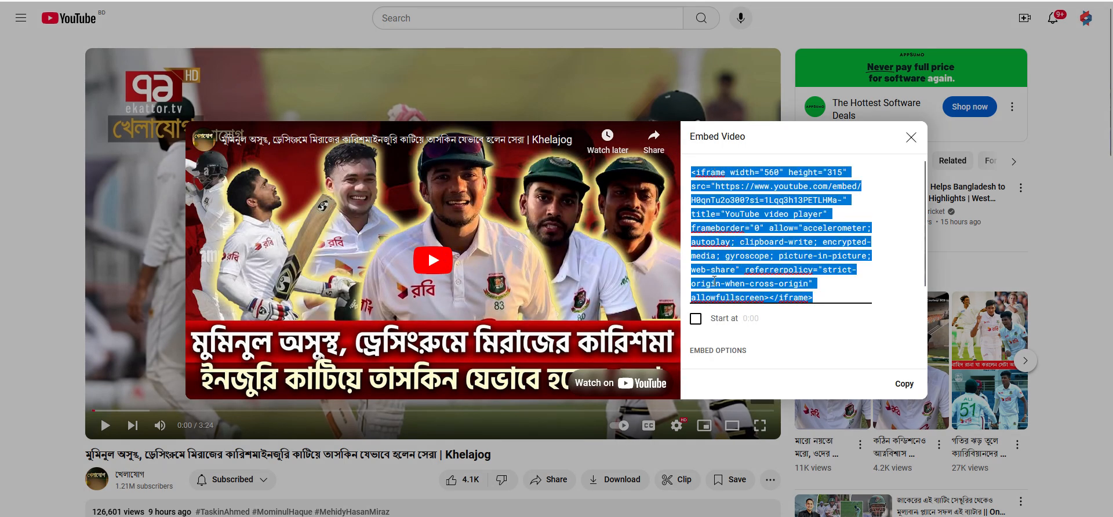
right_click(738, 216)
click(770, 288)
click(905, 386)
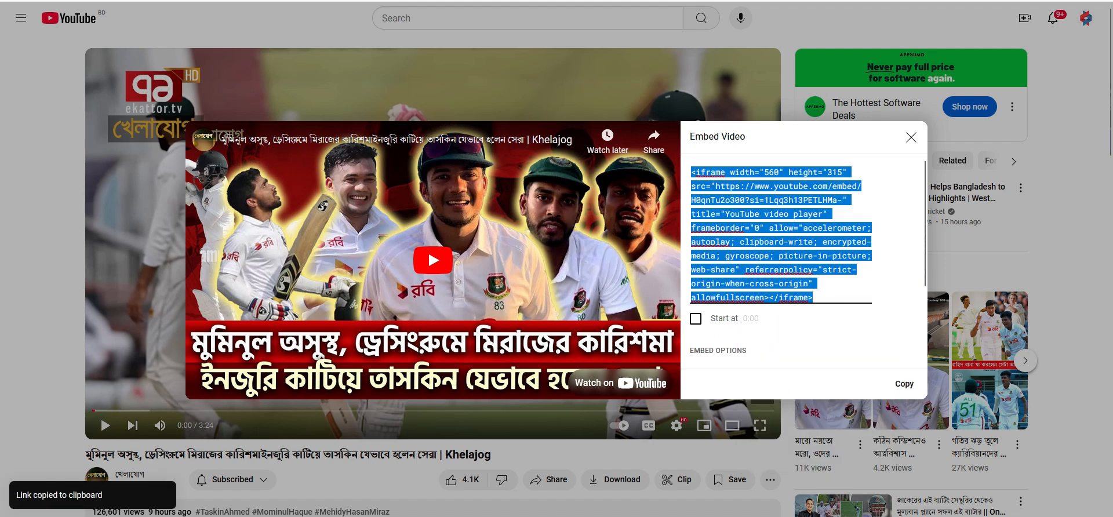
Return to the product form and insert the video below the description text using the copied embed code
key(ctrl+Tab)
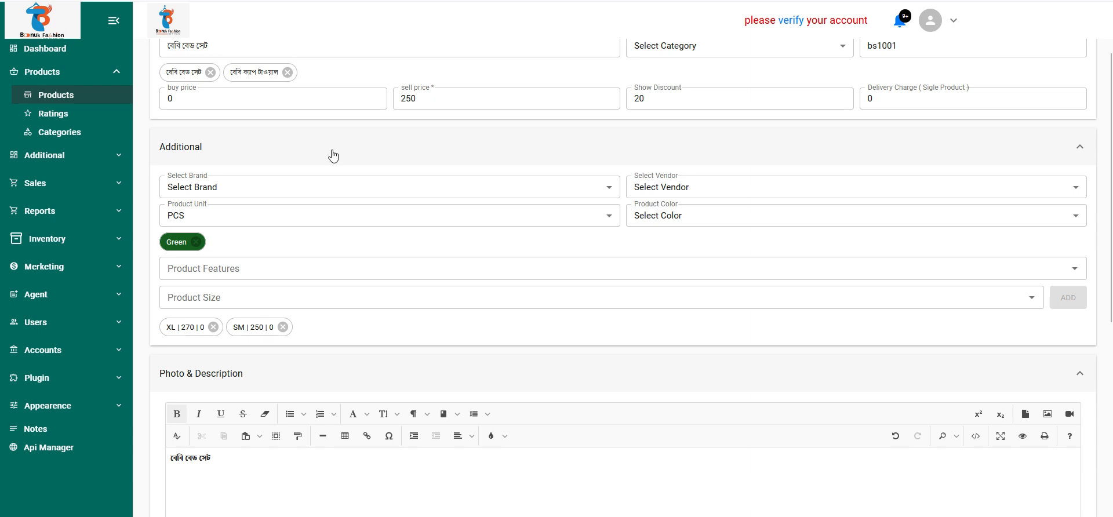
scroll(173, 348, down, 3)
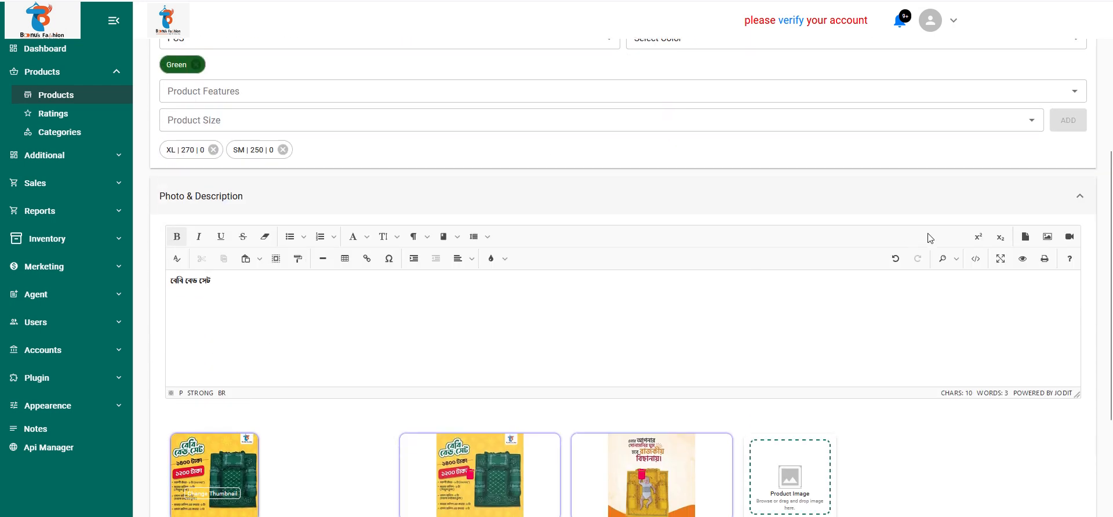
click(1070, 238)
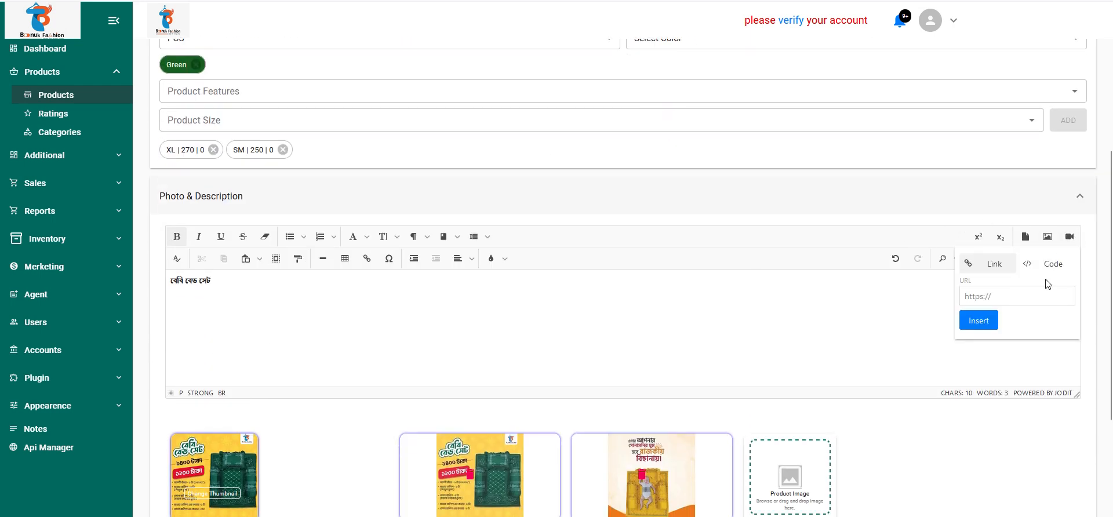
click(1052, 265)
click(985, 314)
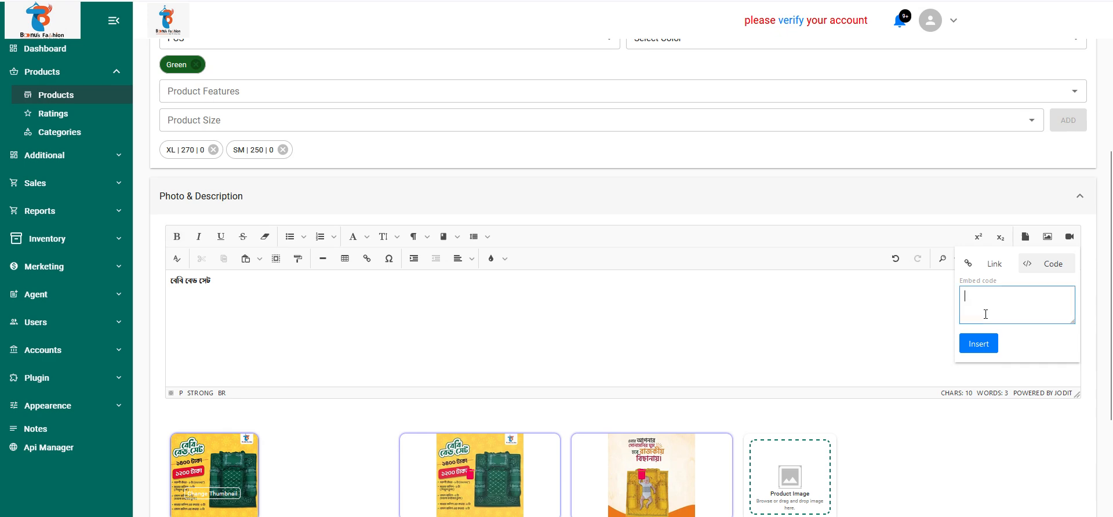
key(ctrl+v)
click(978, 344)
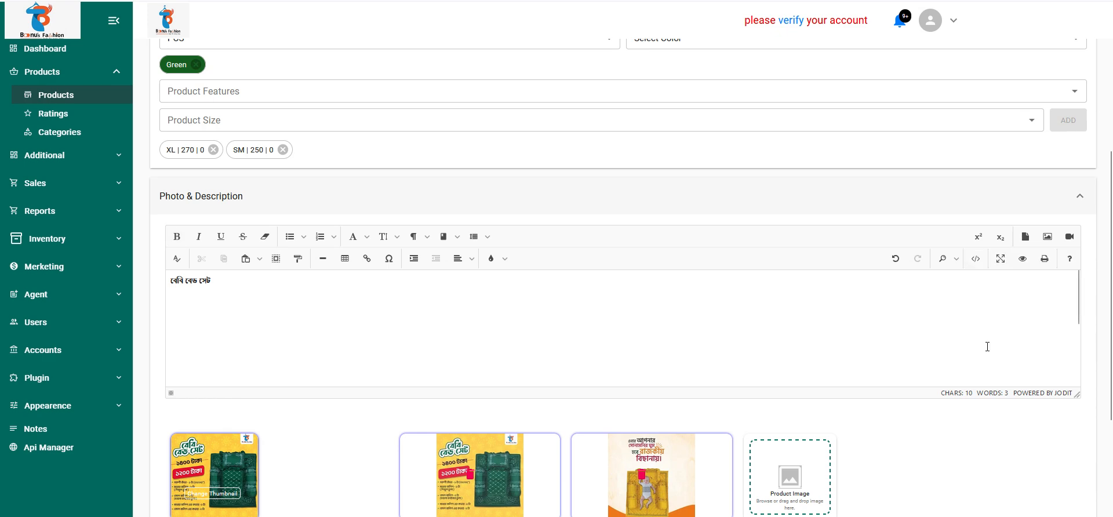
Enlarge the embedded video in the product description and add blank lines between the description text and the video
scroll(643, 330, down, 5)
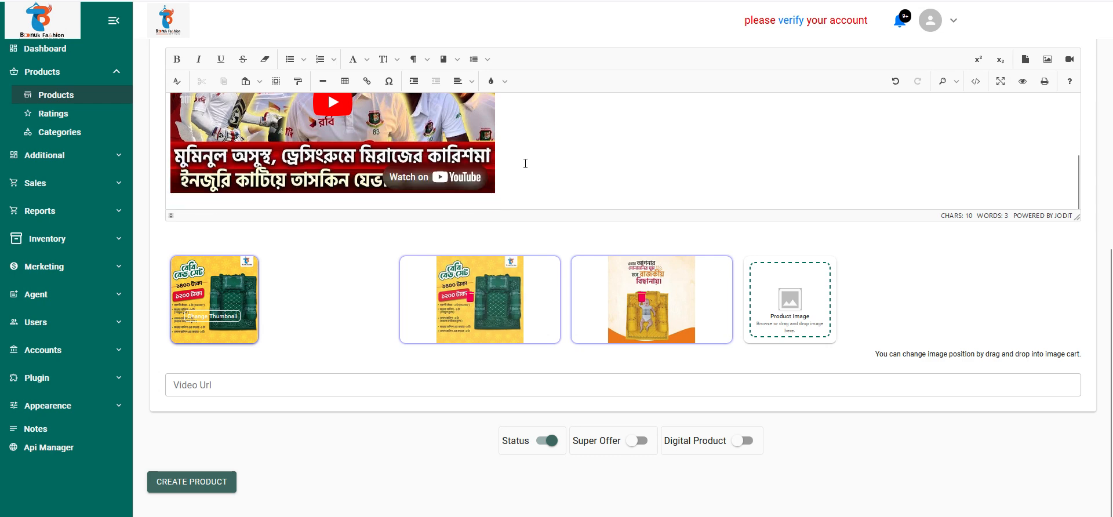
click(491, 184)
drag(494, 204, 530, 204)
click(571, 162)
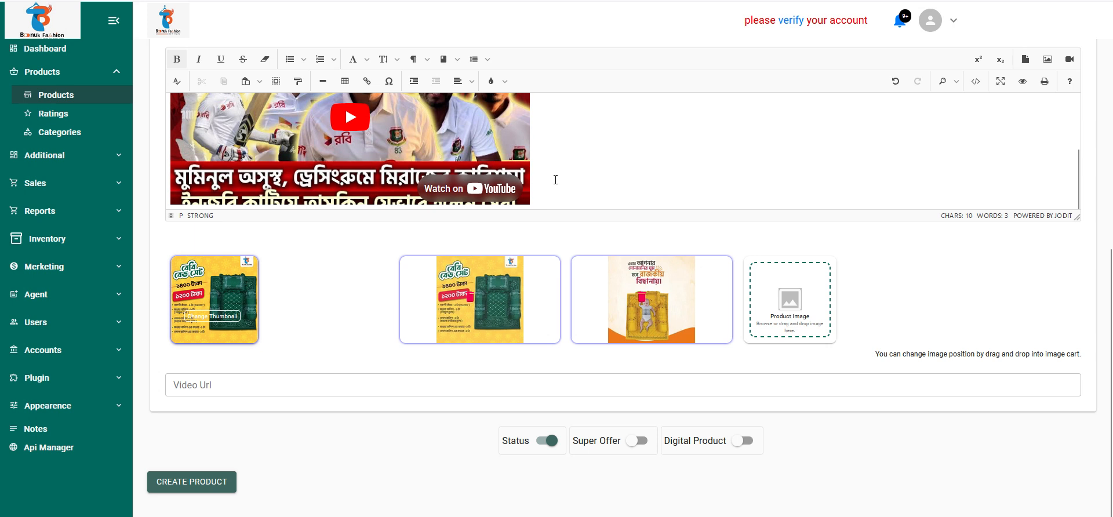
key(Return)
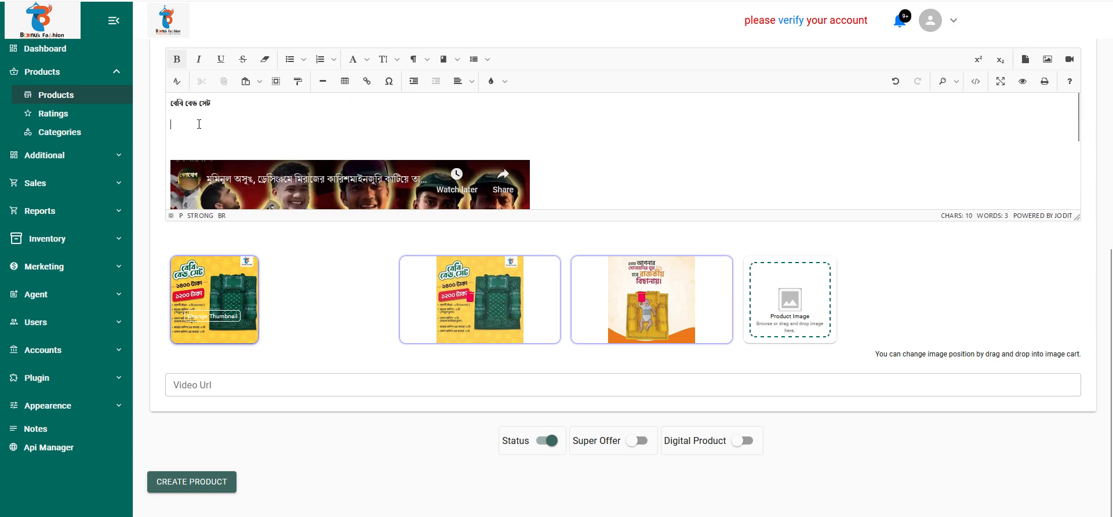
key(Return)
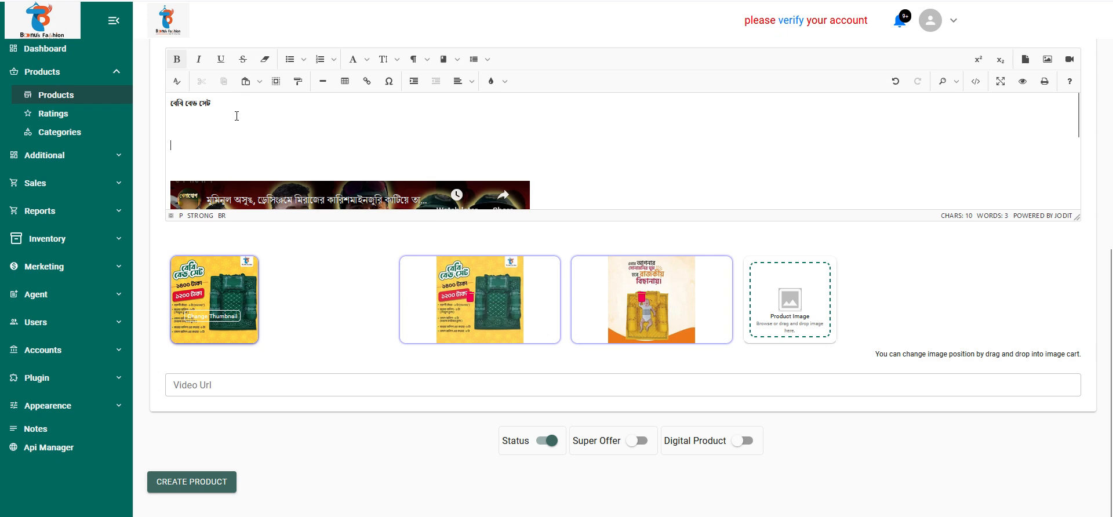
Copy Screenshot 2024-11-27 174703.png from the Screenshots folder in File Explorer and paste it into the product description above the video
mouse_move(545, 516)
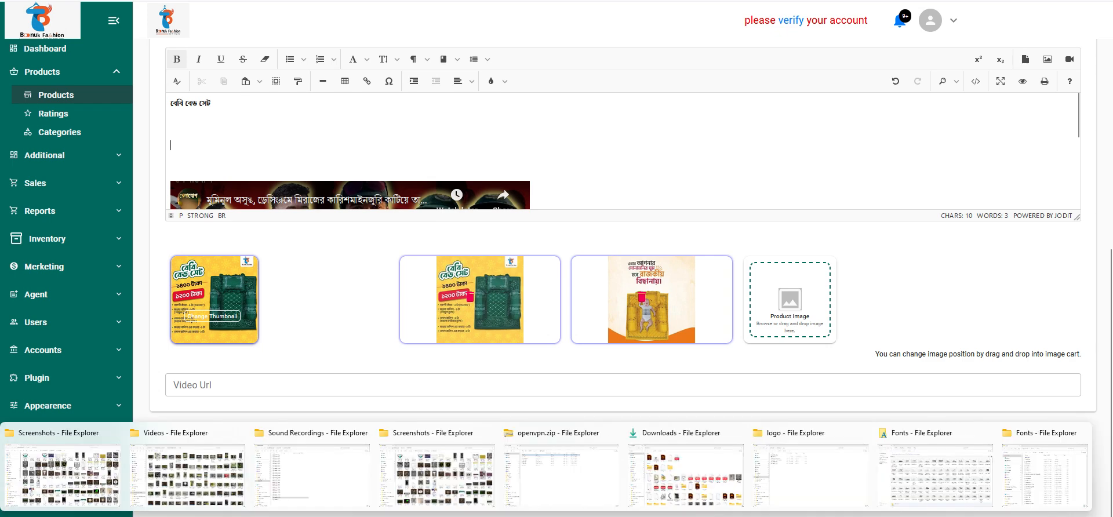
mouse_move(243, 516)
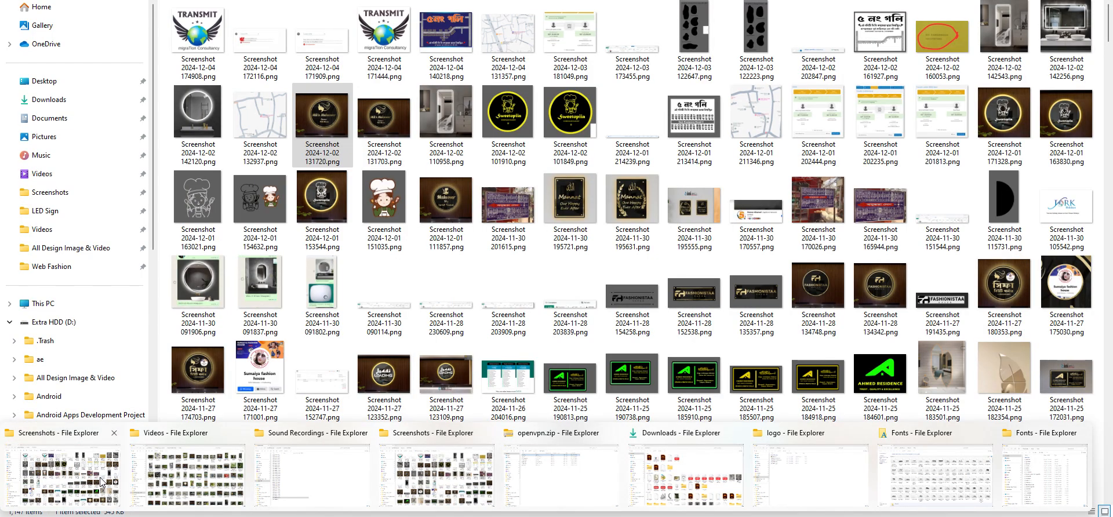
click(102, 481)
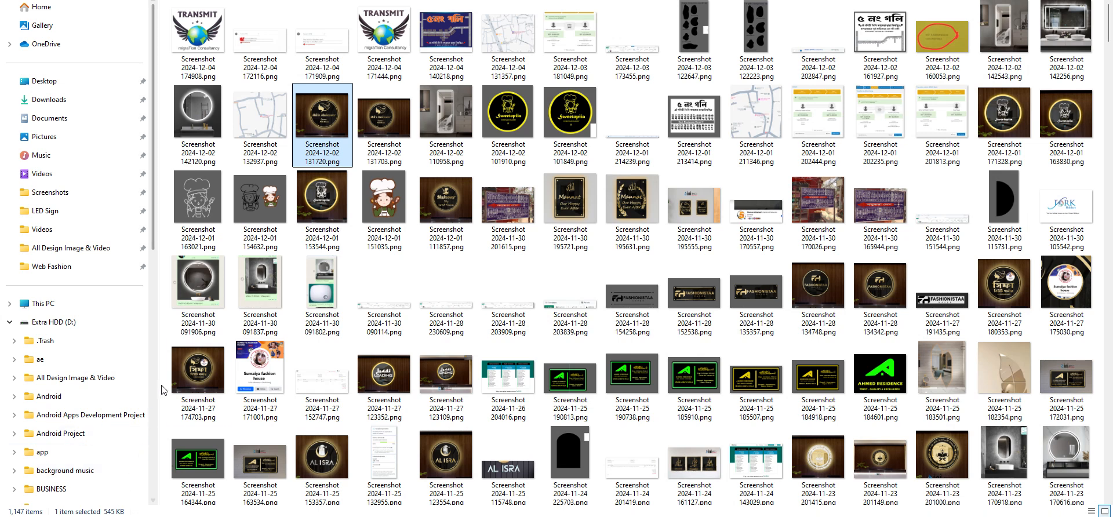
right_click(194, 364)
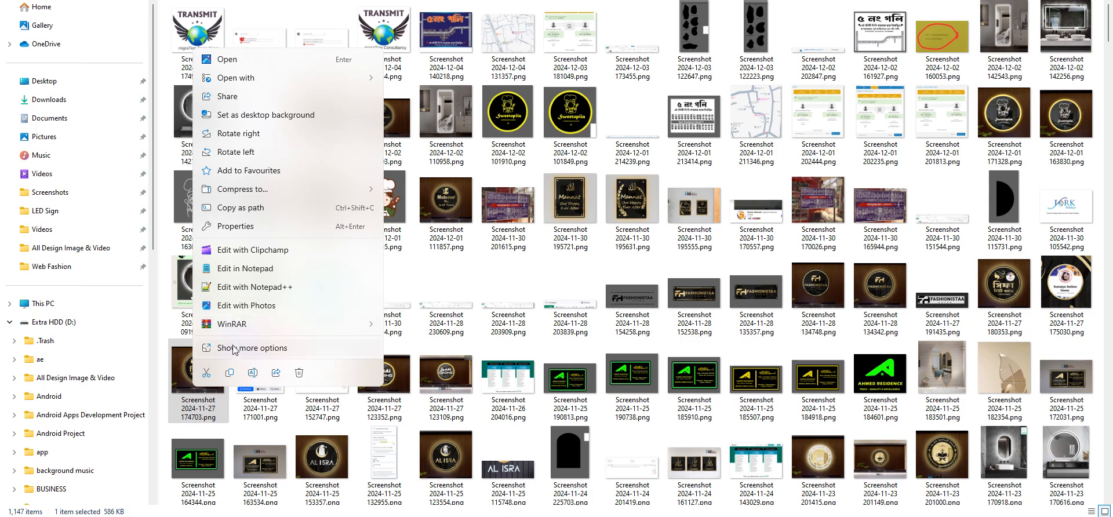
click(230, 374)
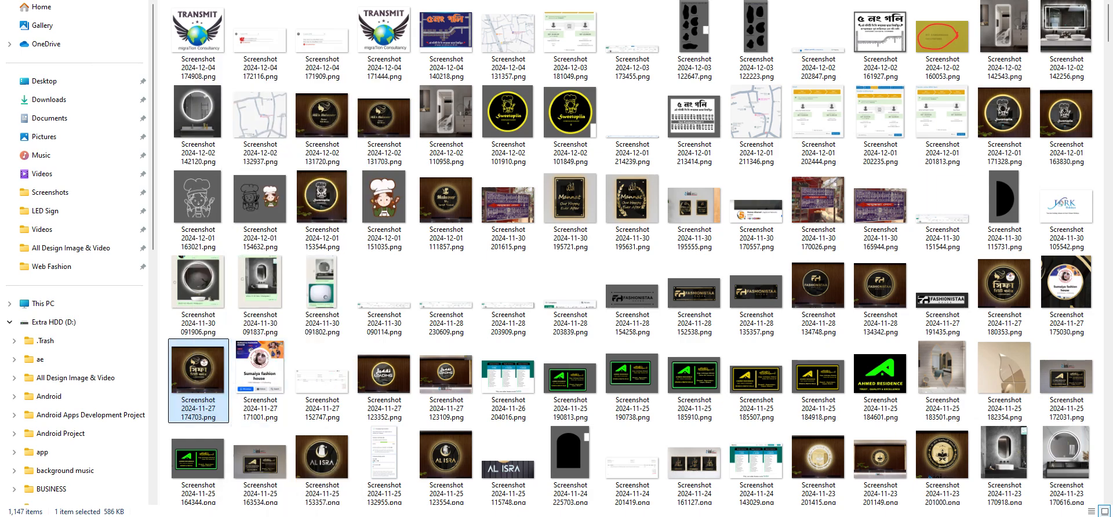
key(alt+Tab)
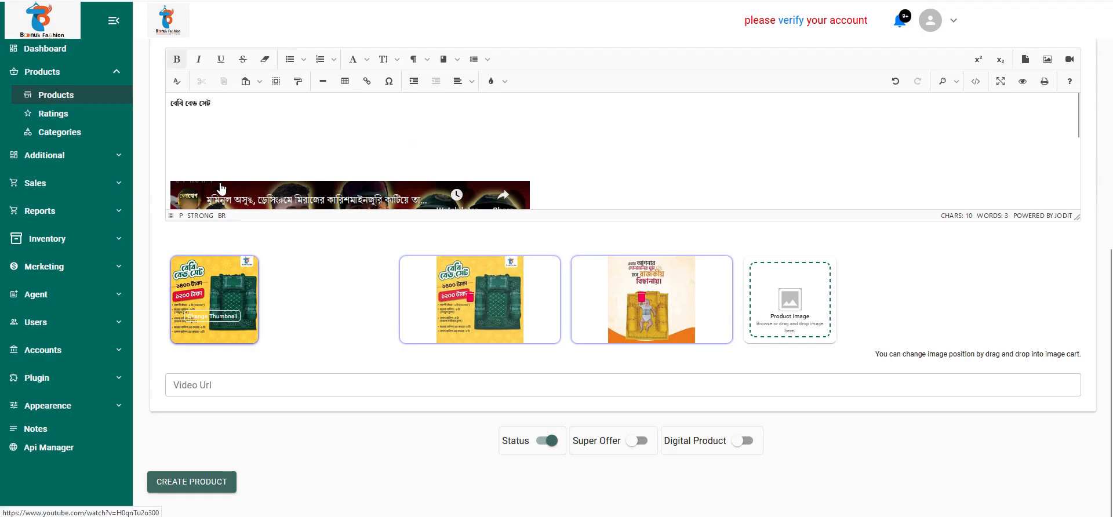
key(ctrl+v)
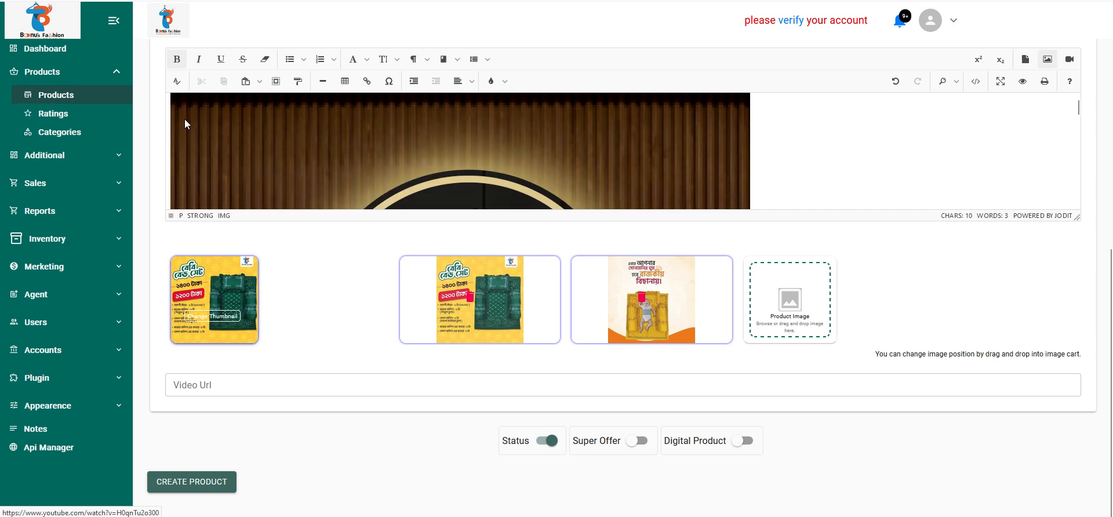
Shrink the pasted image in the description so that it is slightly narrower than the video below it
click(219, 129)
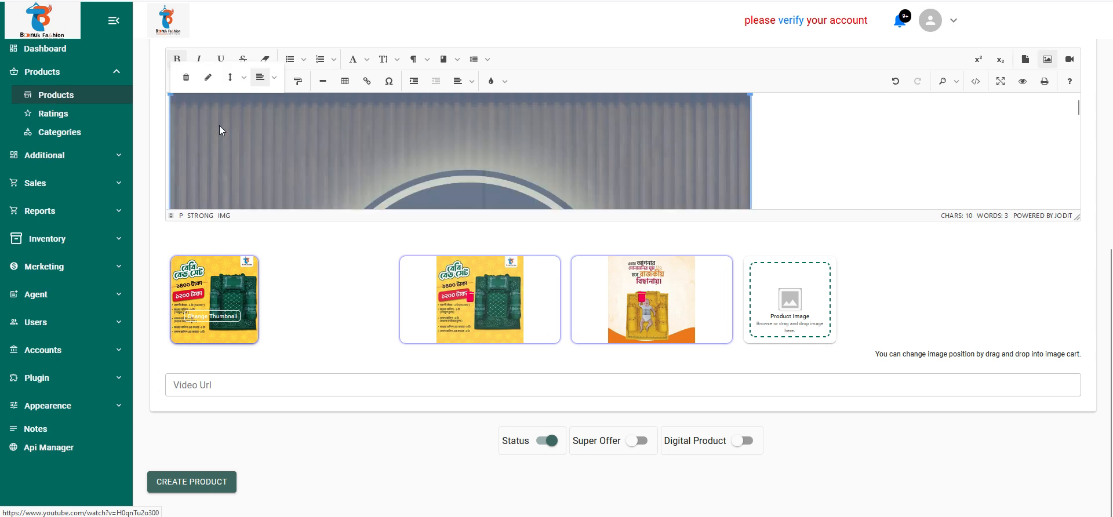
click(172, 96)
drag(172, 96, 520, 236)
scroll(434, 164, down, 3)
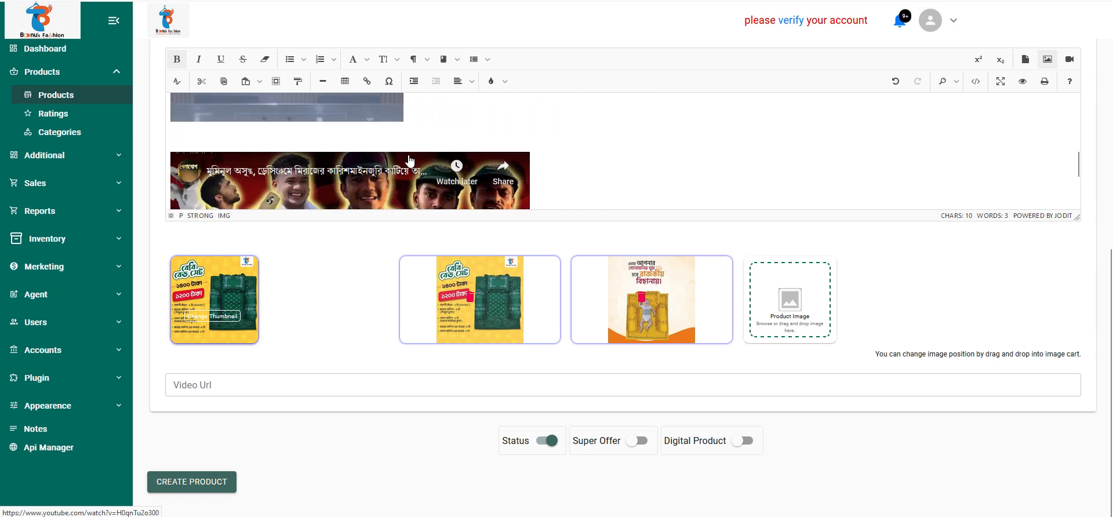
click(400, 119)
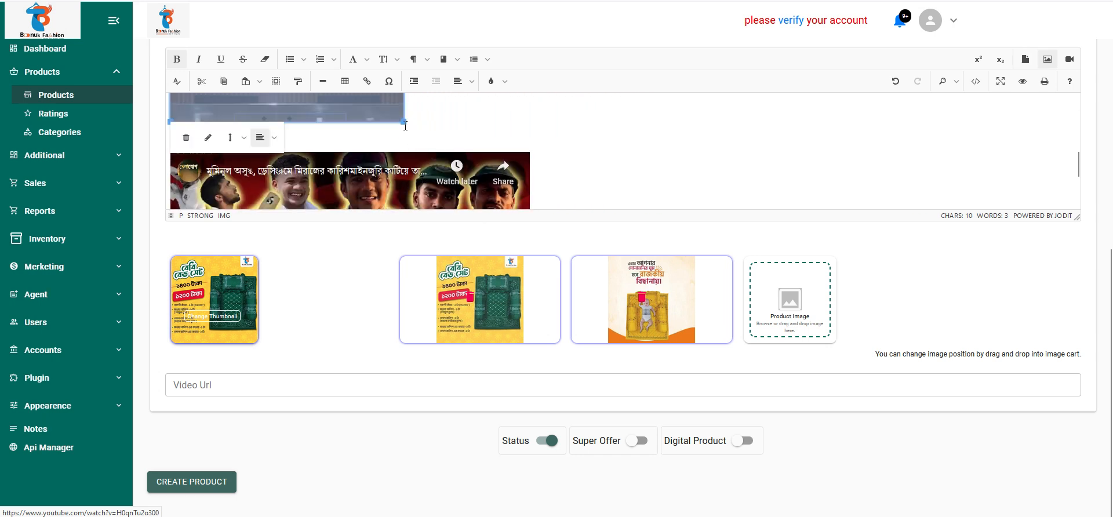
drag(405, 125, 481, 164)
scroll(464, 155, up, 5)
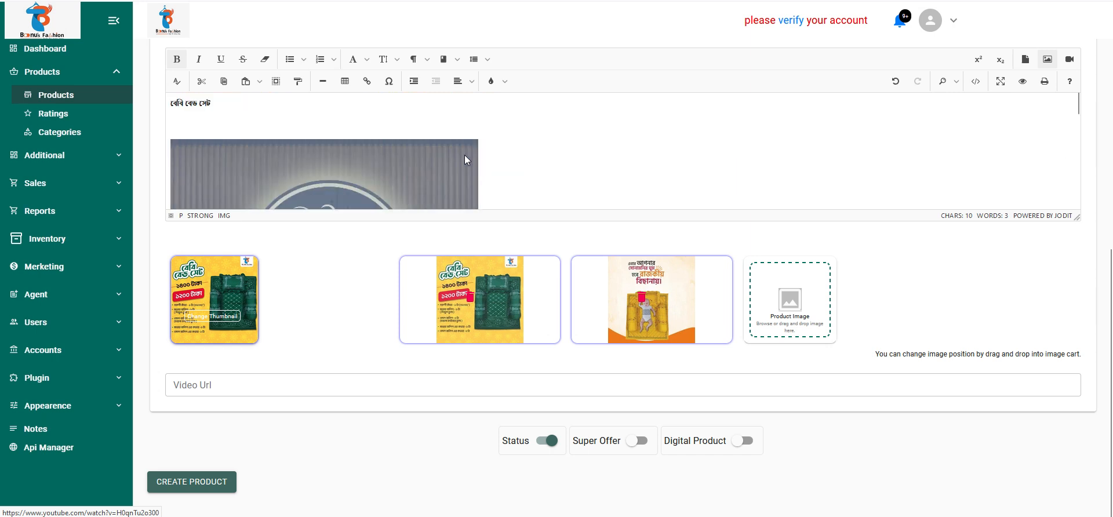
click(523, 150)
scroll(475, 159, down, 5)
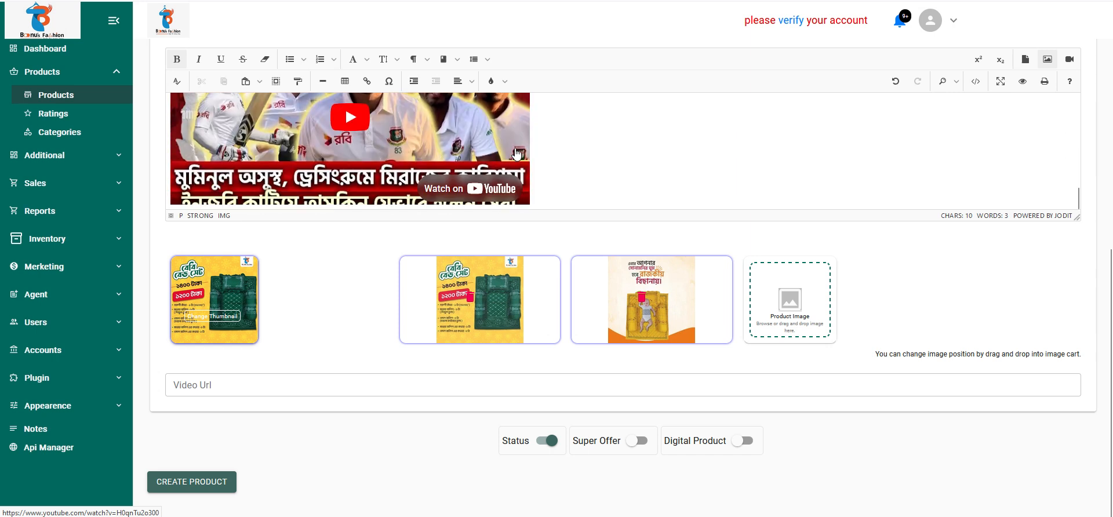
Create the baby bed set product from the completed form and return to the product list
click(179, 485)
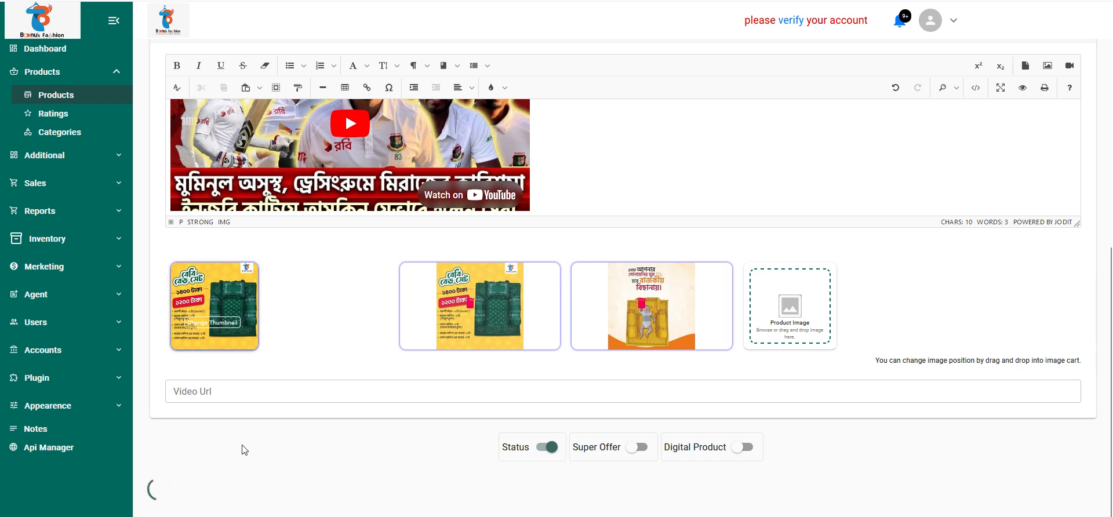
scroll(243, 446, up, 10)
scroll(265, 410, down, 4)
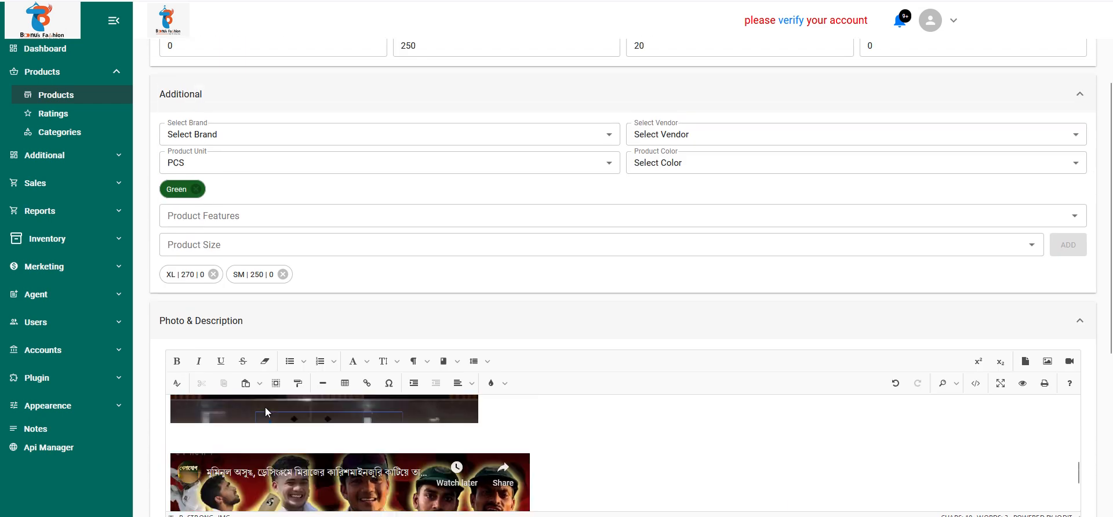
scroll(267, 407, down, 3)
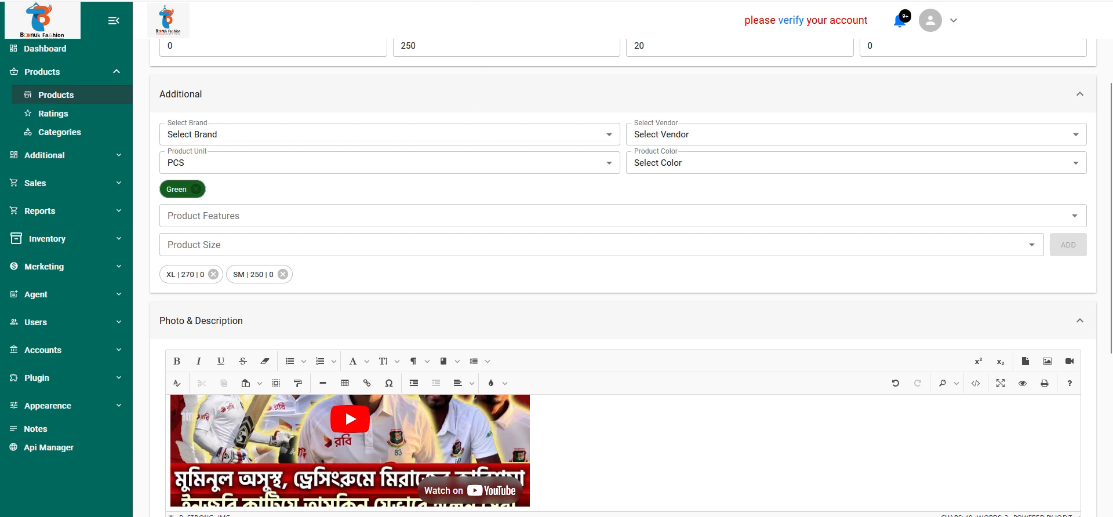
key(alt+Left)
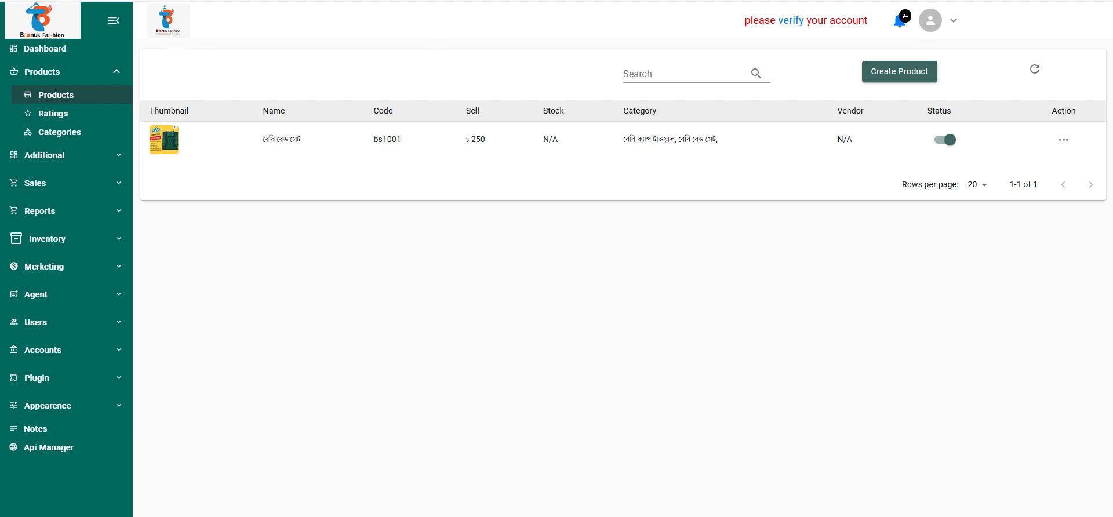
Switch to the storefront, reload it, and examine how the new product appears under Latest Products and All Products
key(ctrl+Tab)
key(F5)
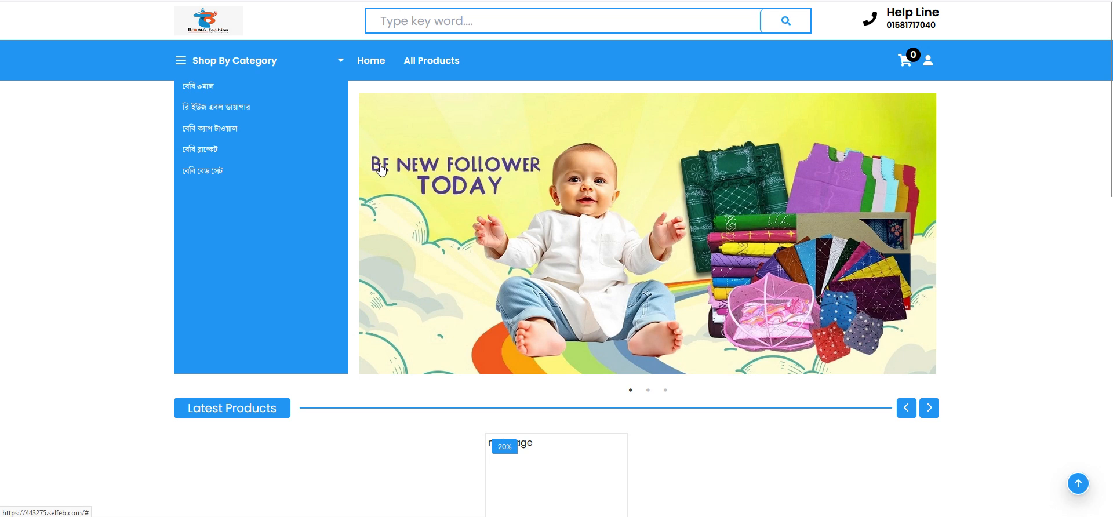
scroll(385, 164, down, 4)
scroll(444, 184, down, 4)
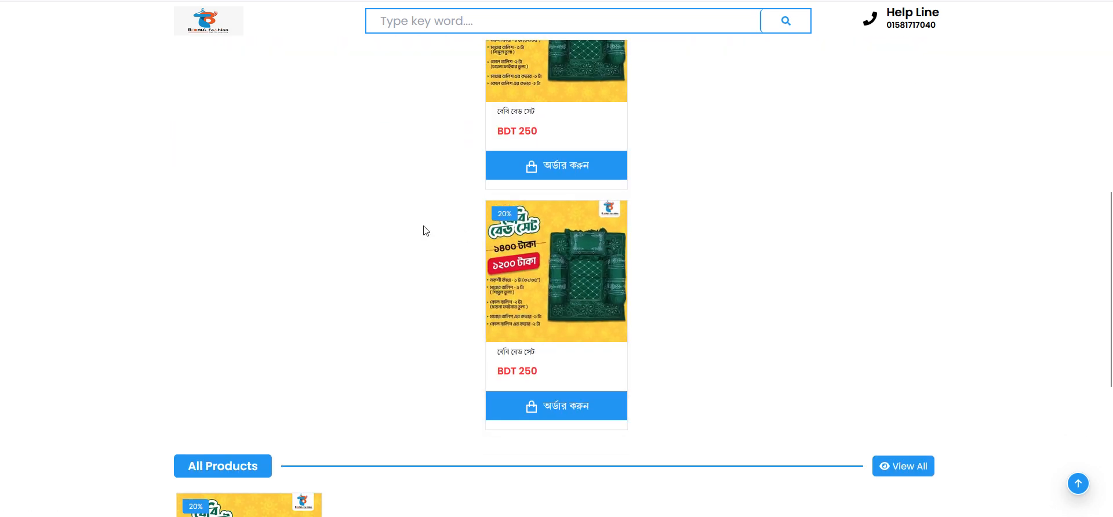
scroll(425, 231, up, 2)
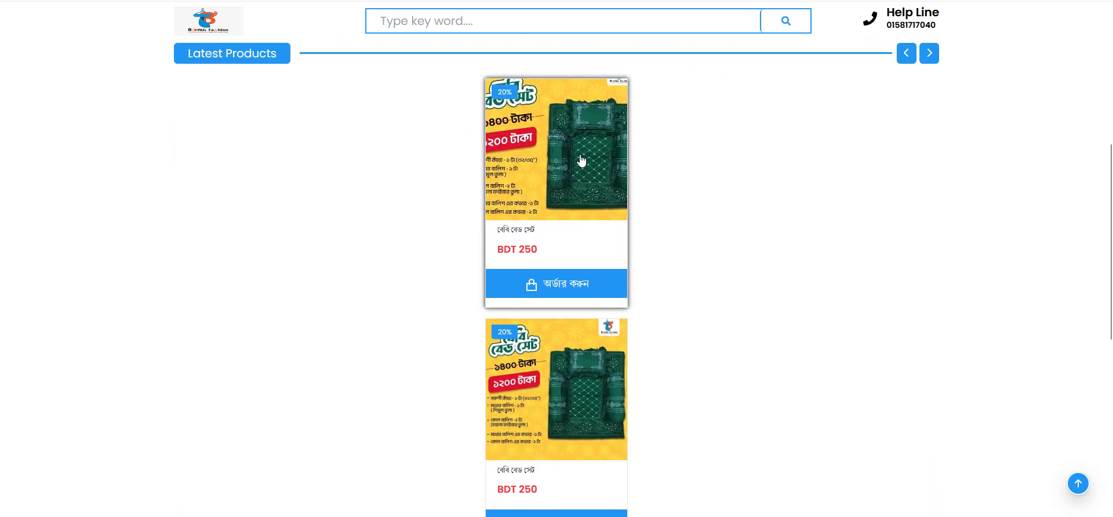
scroll(597, 161, down, 4)
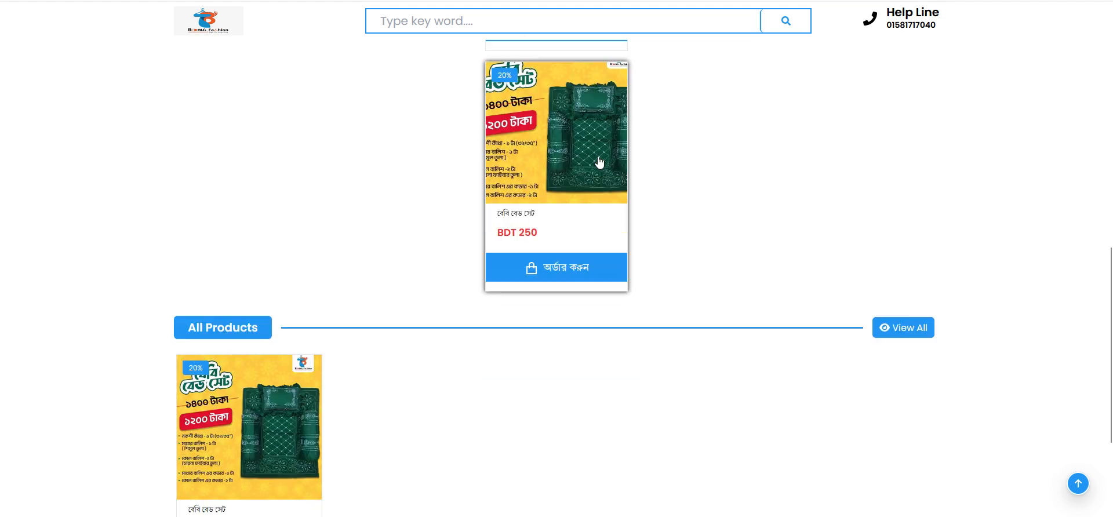
scroll(599, 163, down, 2)
scroll(288, 352, down, 2)
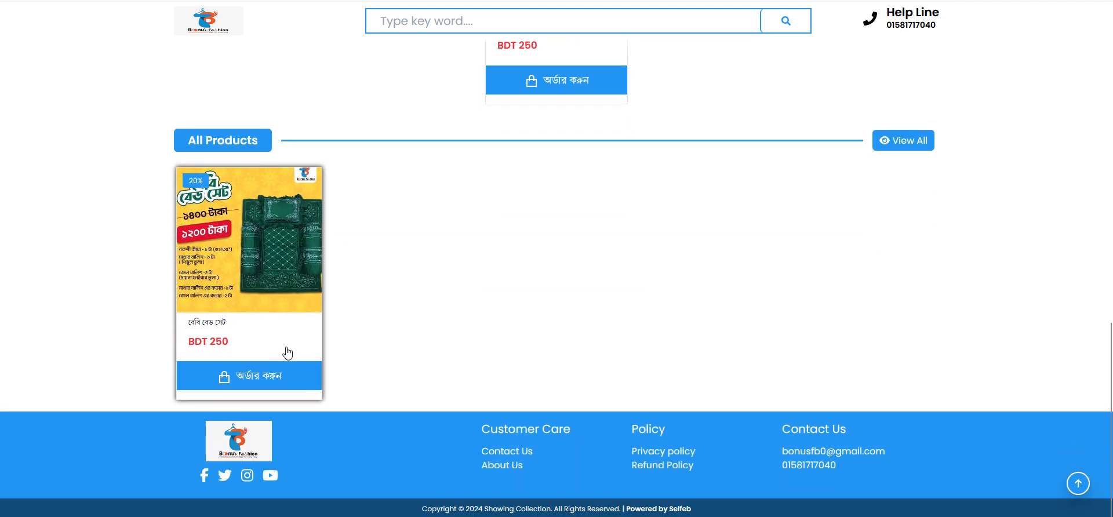
scroll(287, 351, up, 8)
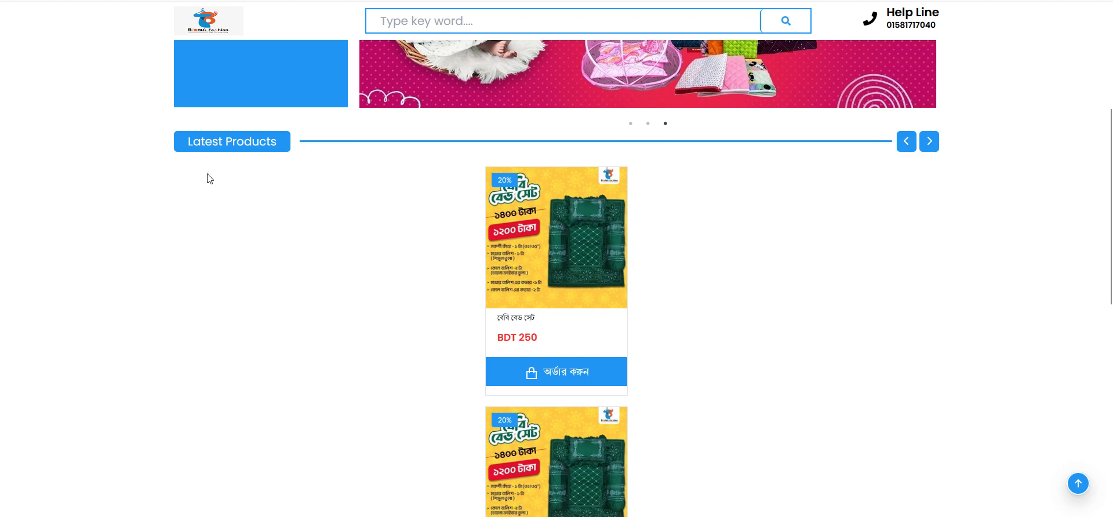
scroll(815, 219, up, 4)
scroll(812, 221, down, 6)
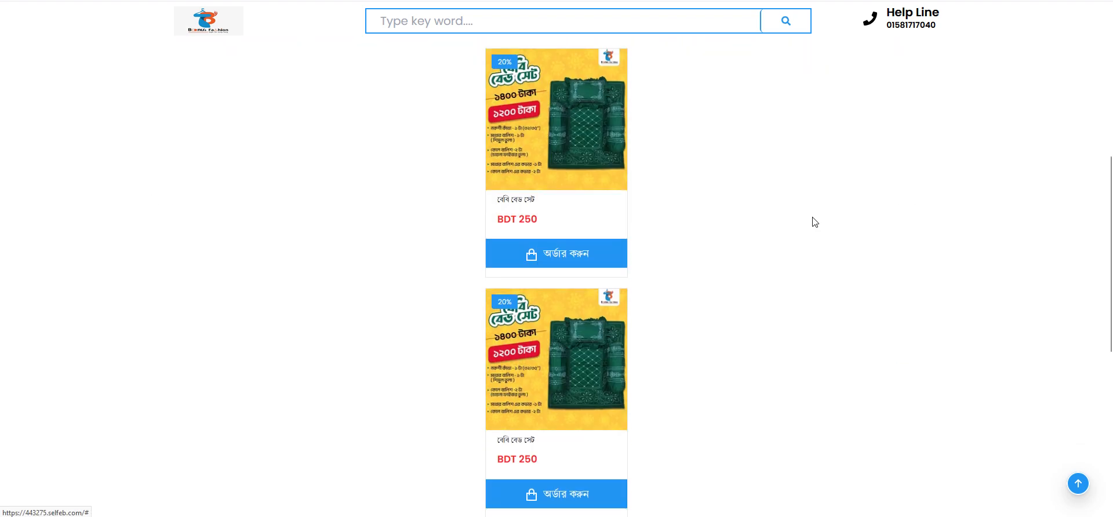
scroll(565, 278, up, 4)
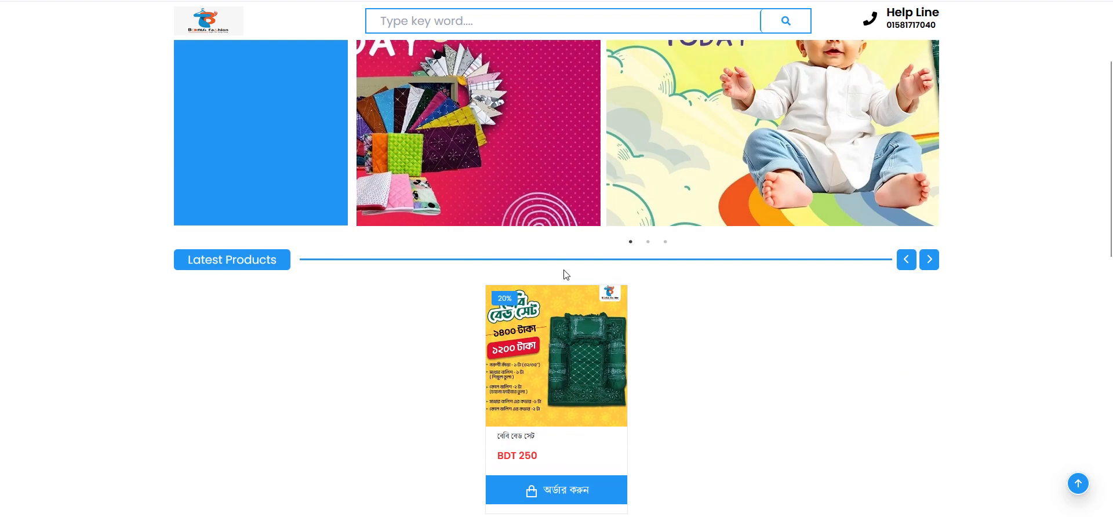
scroll(554, 341, down, 6)
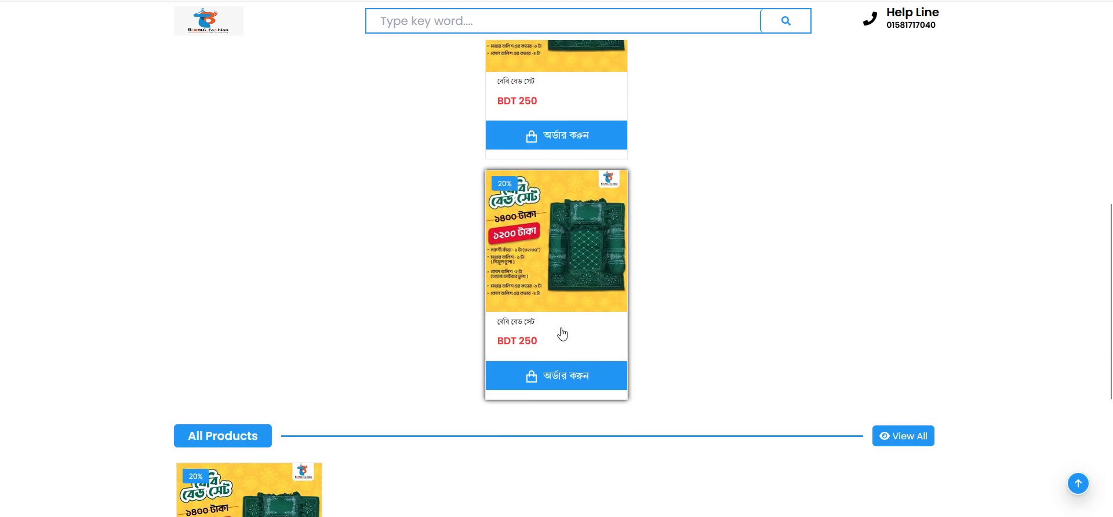
scroll(576, 315, up, 4)
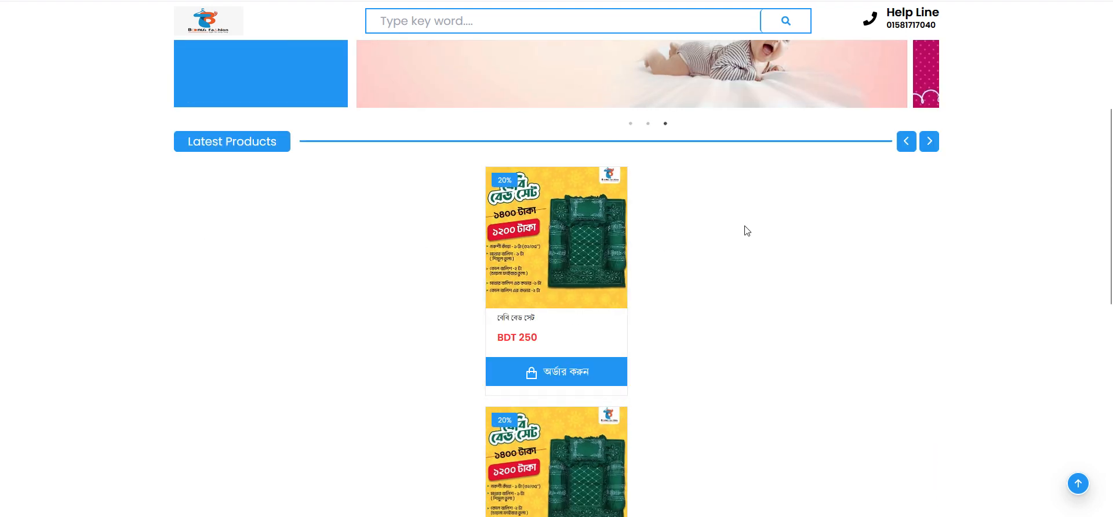
scroll(710, 237, up, 5)
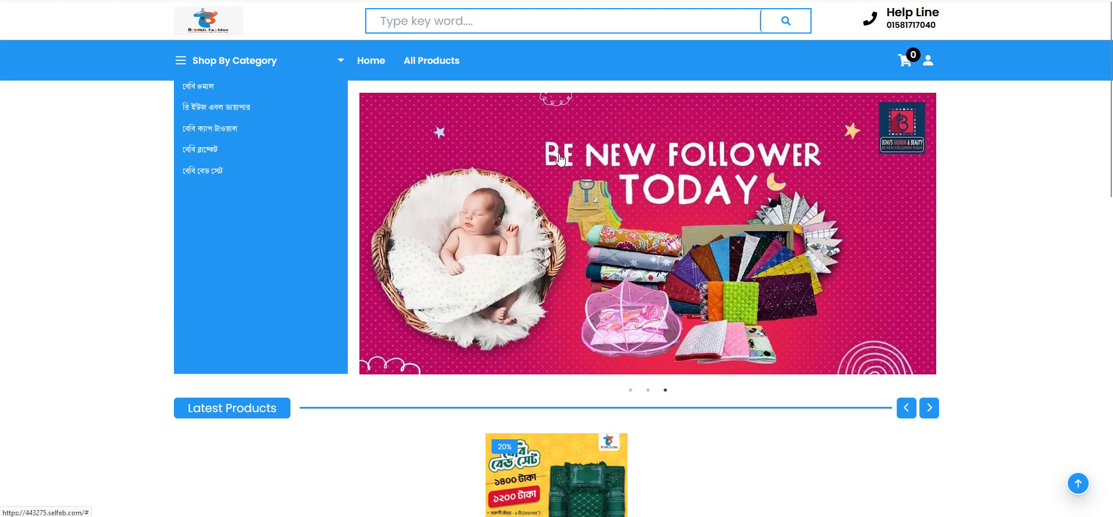